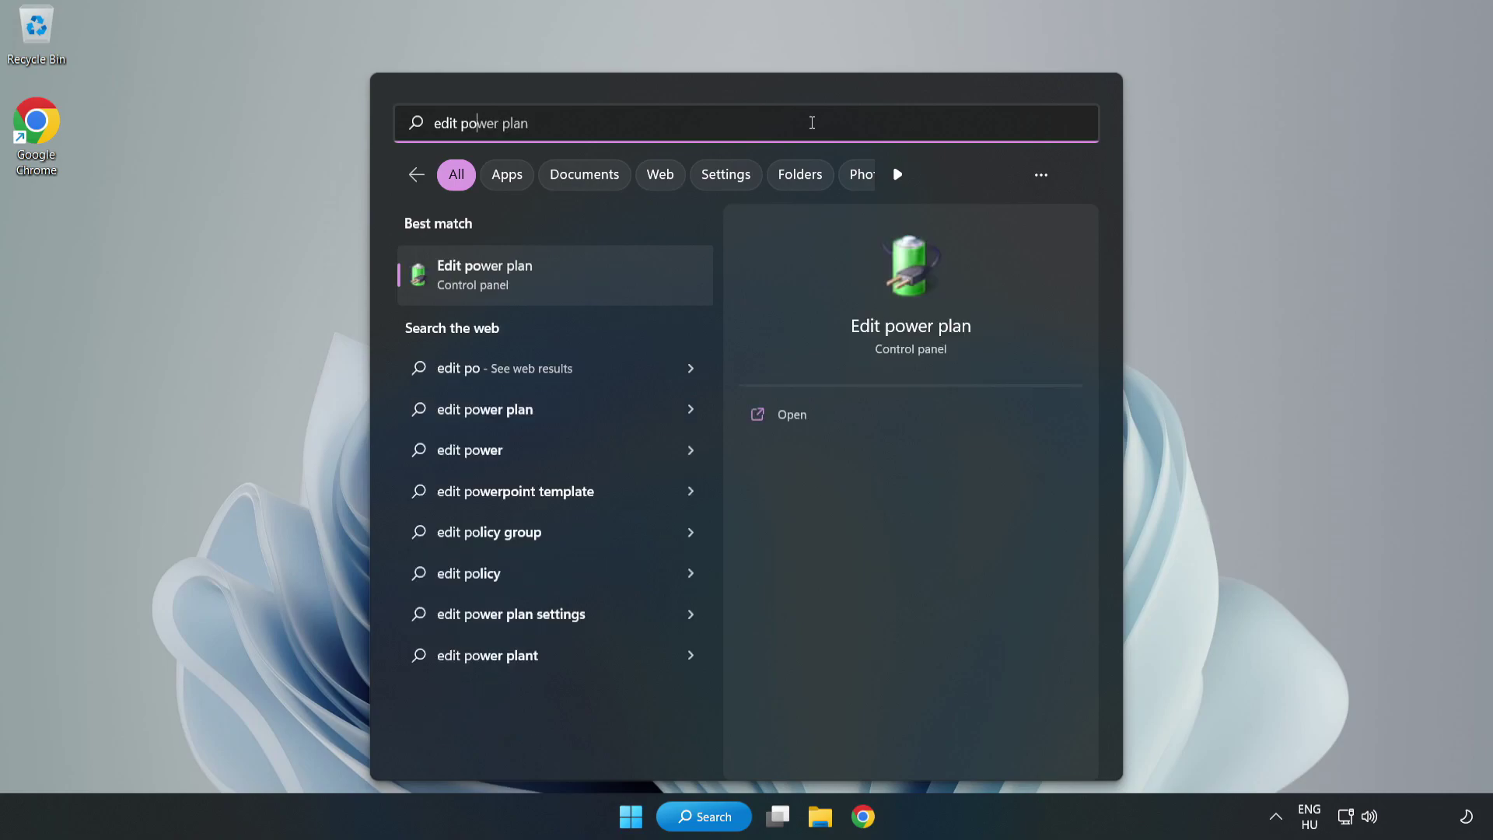
Find Edit power plan through system search, switch the active power plan to High performance and close Power Options.
type("plan")
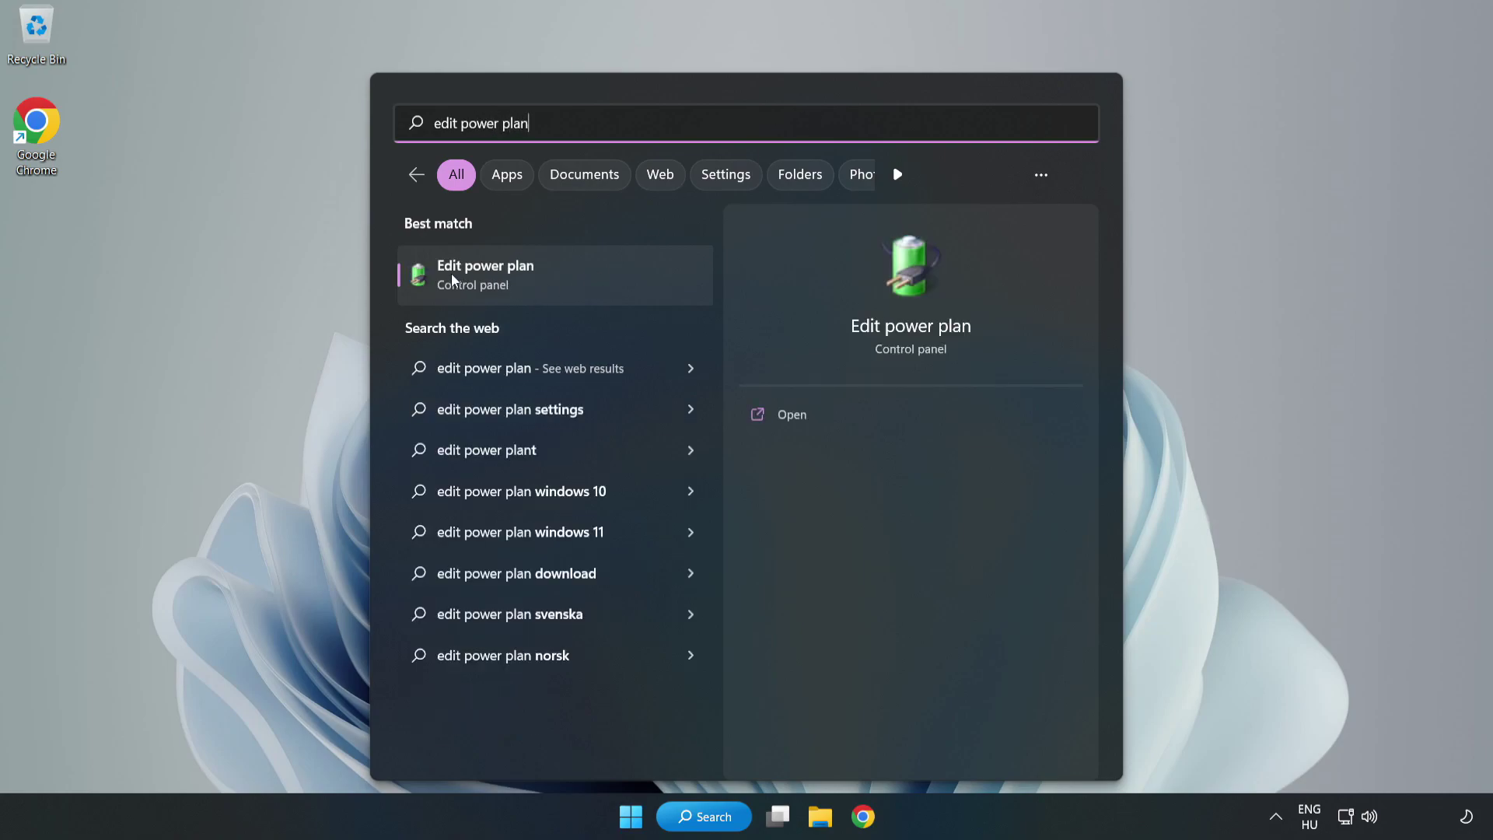
left_click(564, 278)
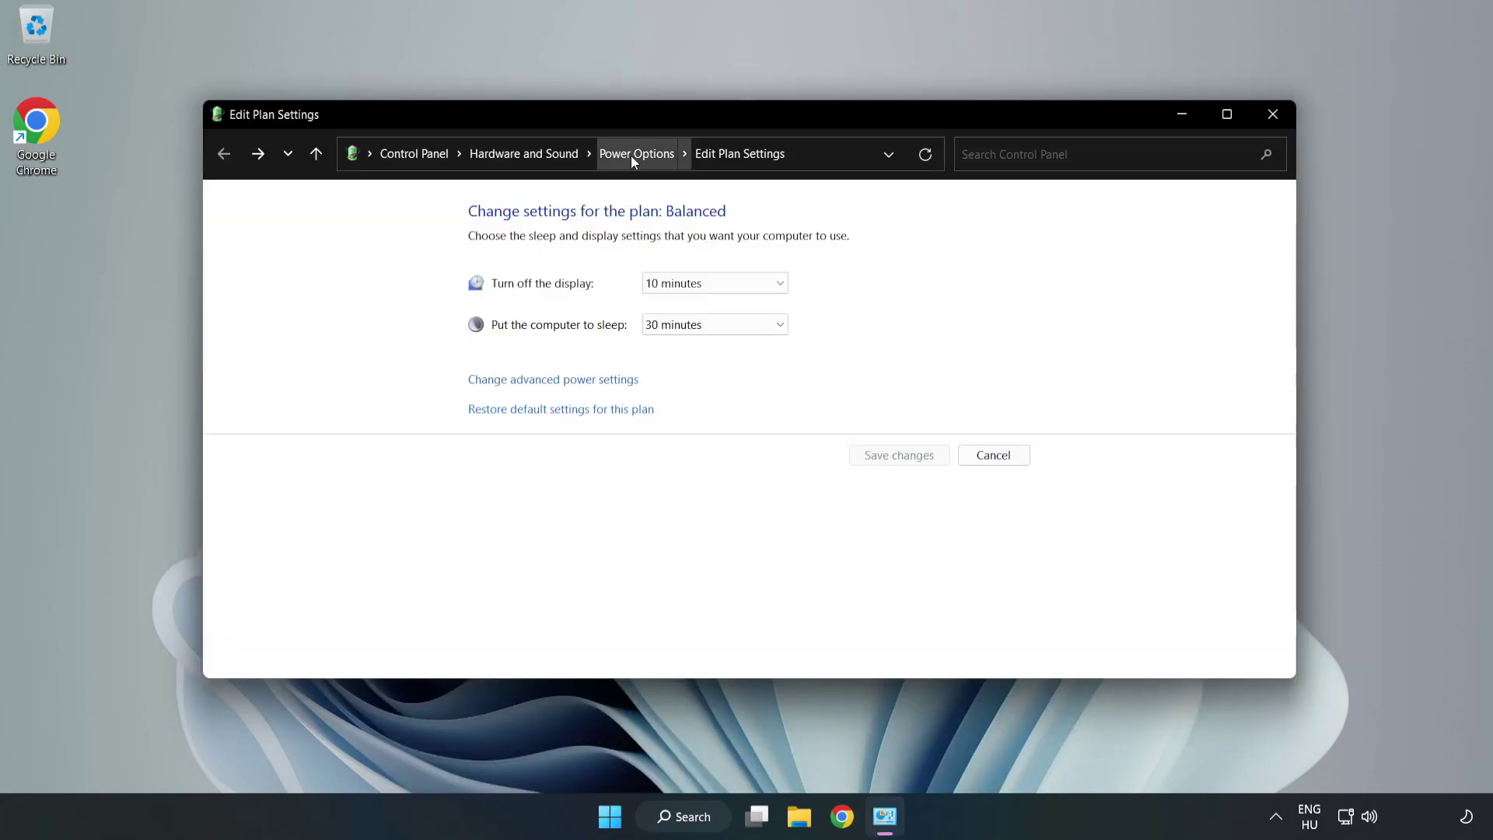
left_click(631, 154)
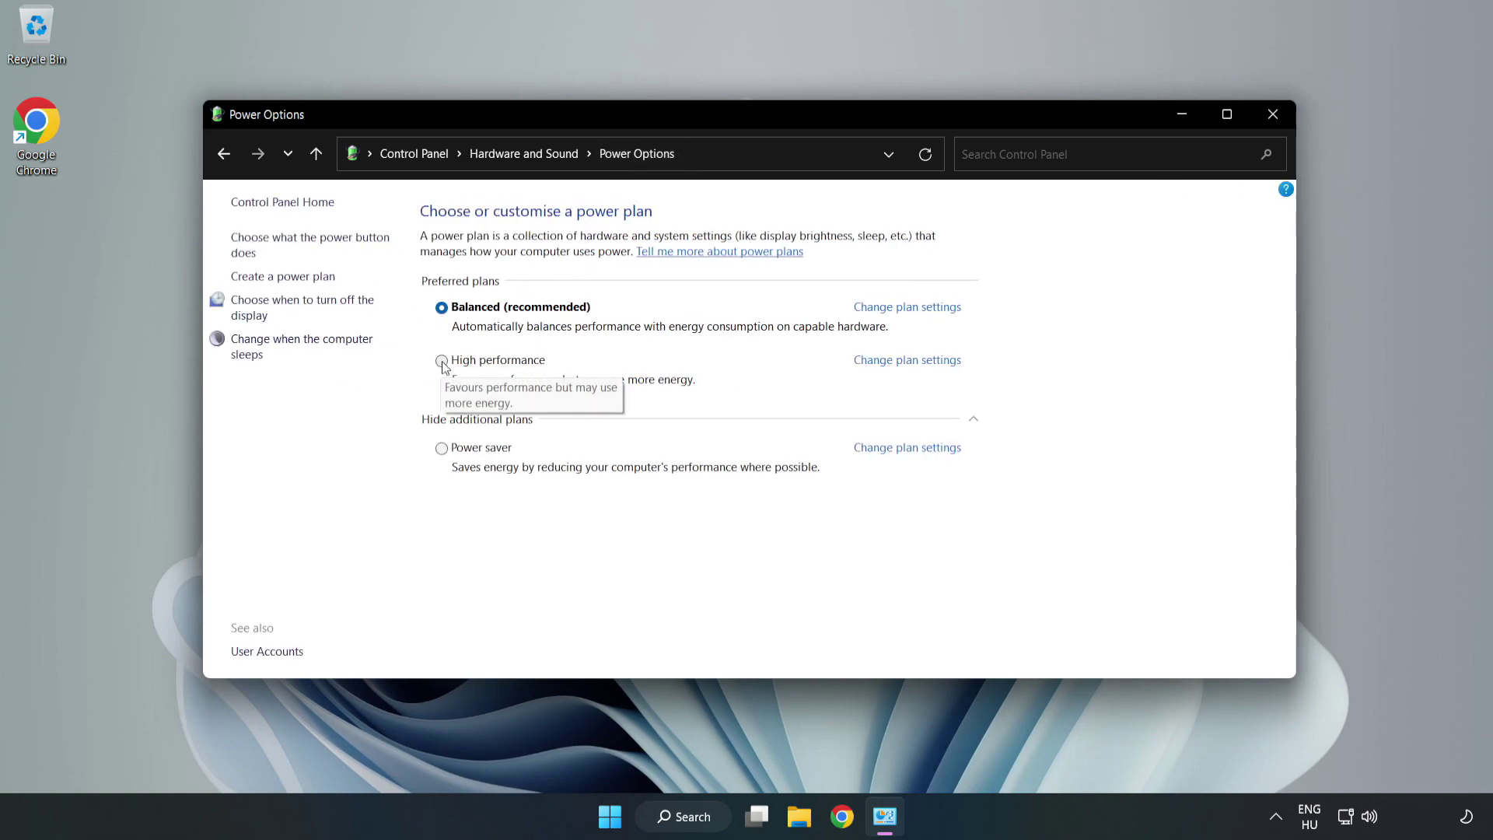
left_click(489, 361)
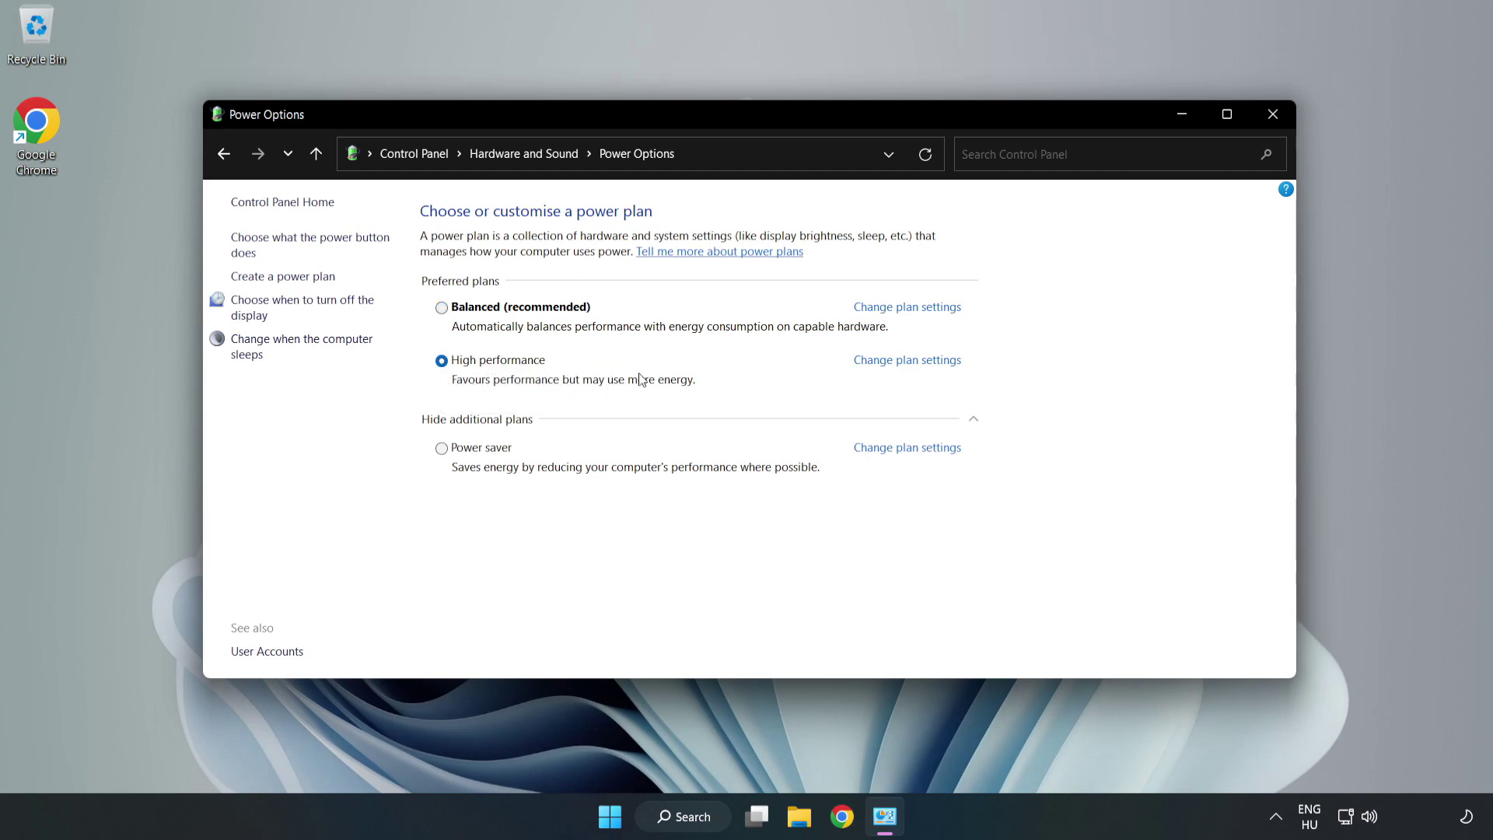
left_click(1266, 119)
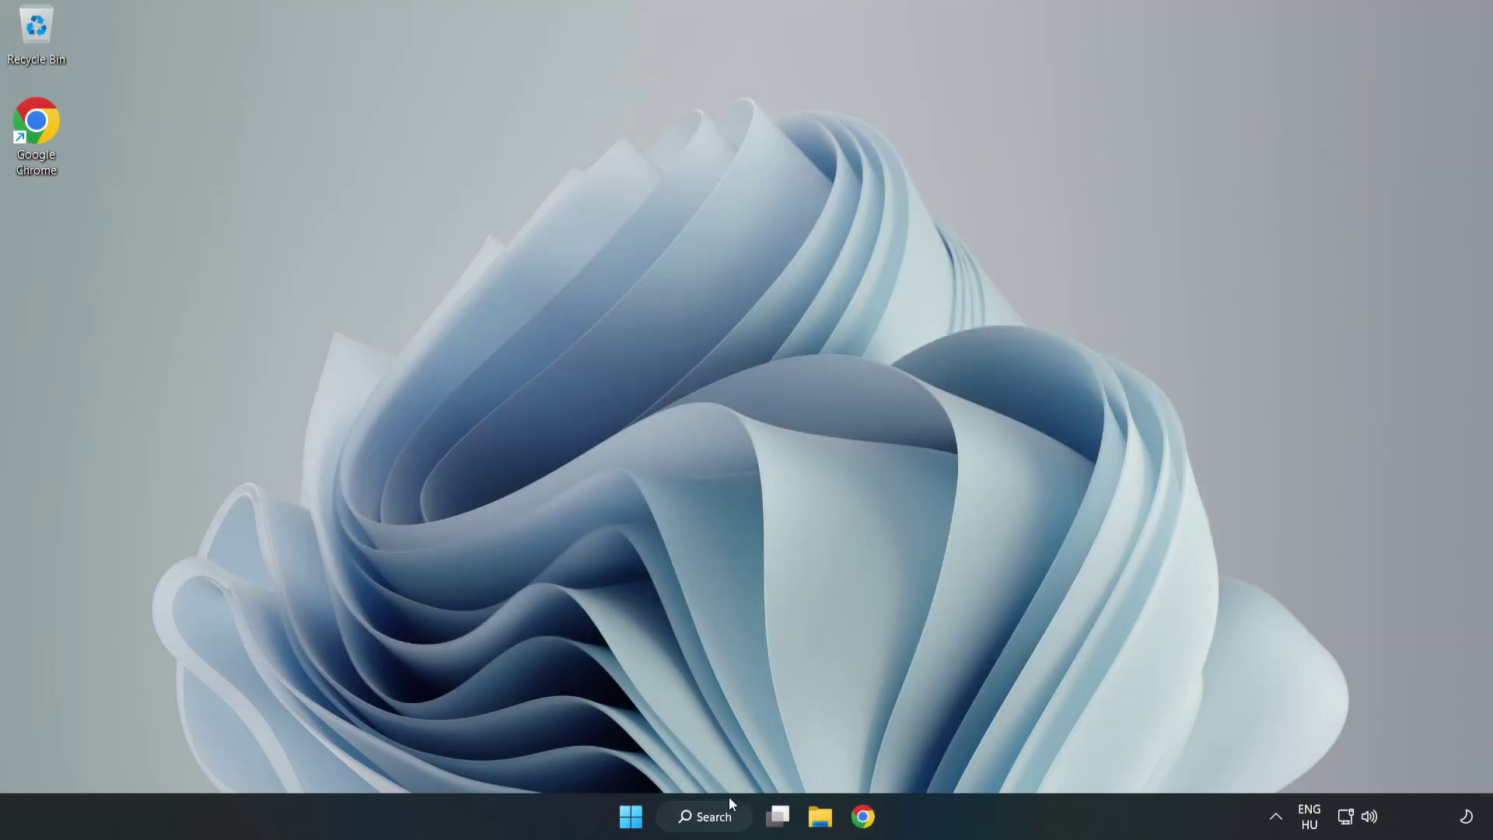
Find Device Manager through system search, open it and move its window toward the middle of the desktop.
left_click(724, 821)
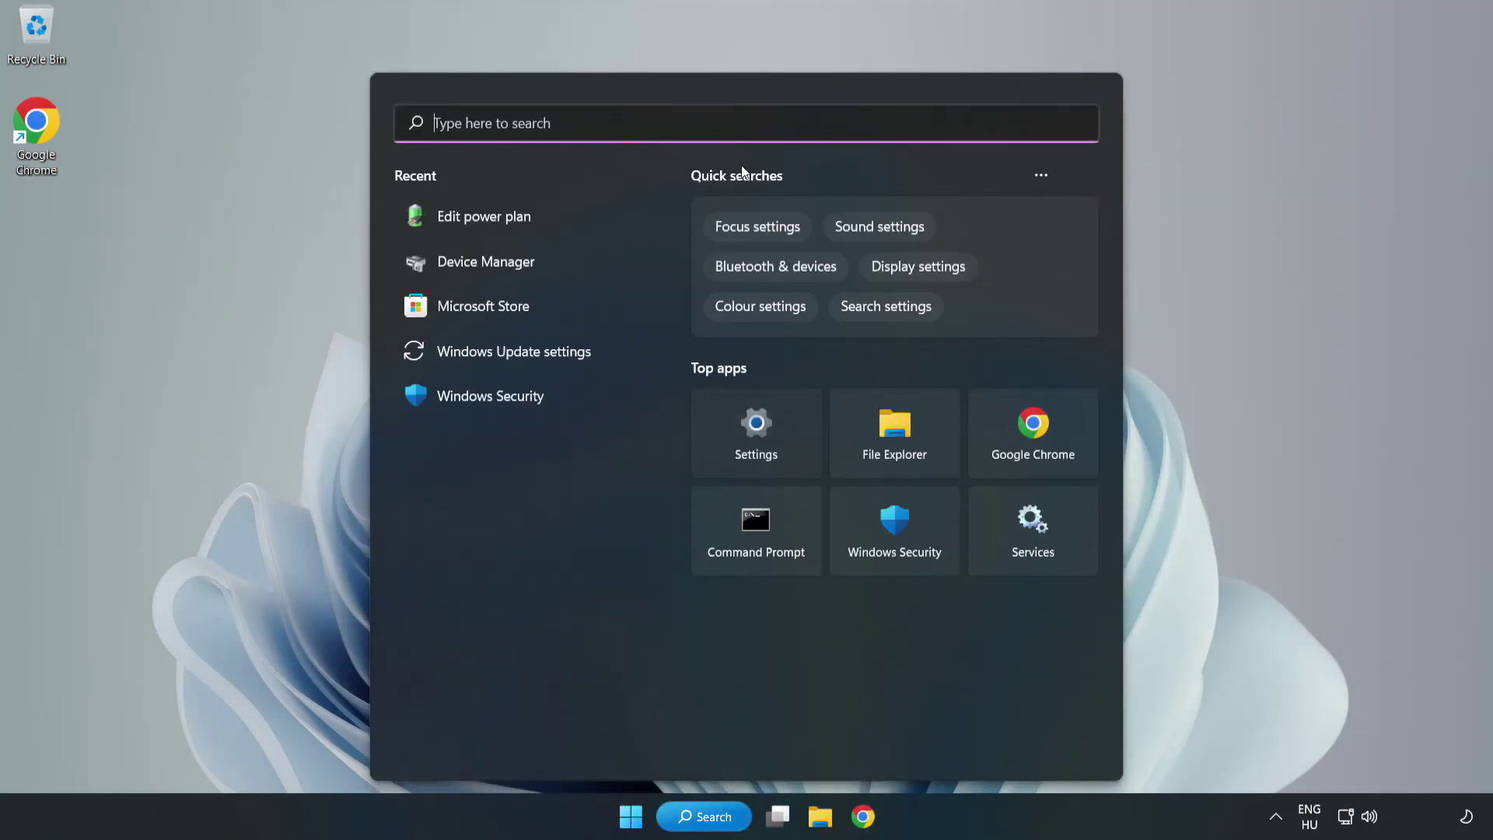
type("device mana")
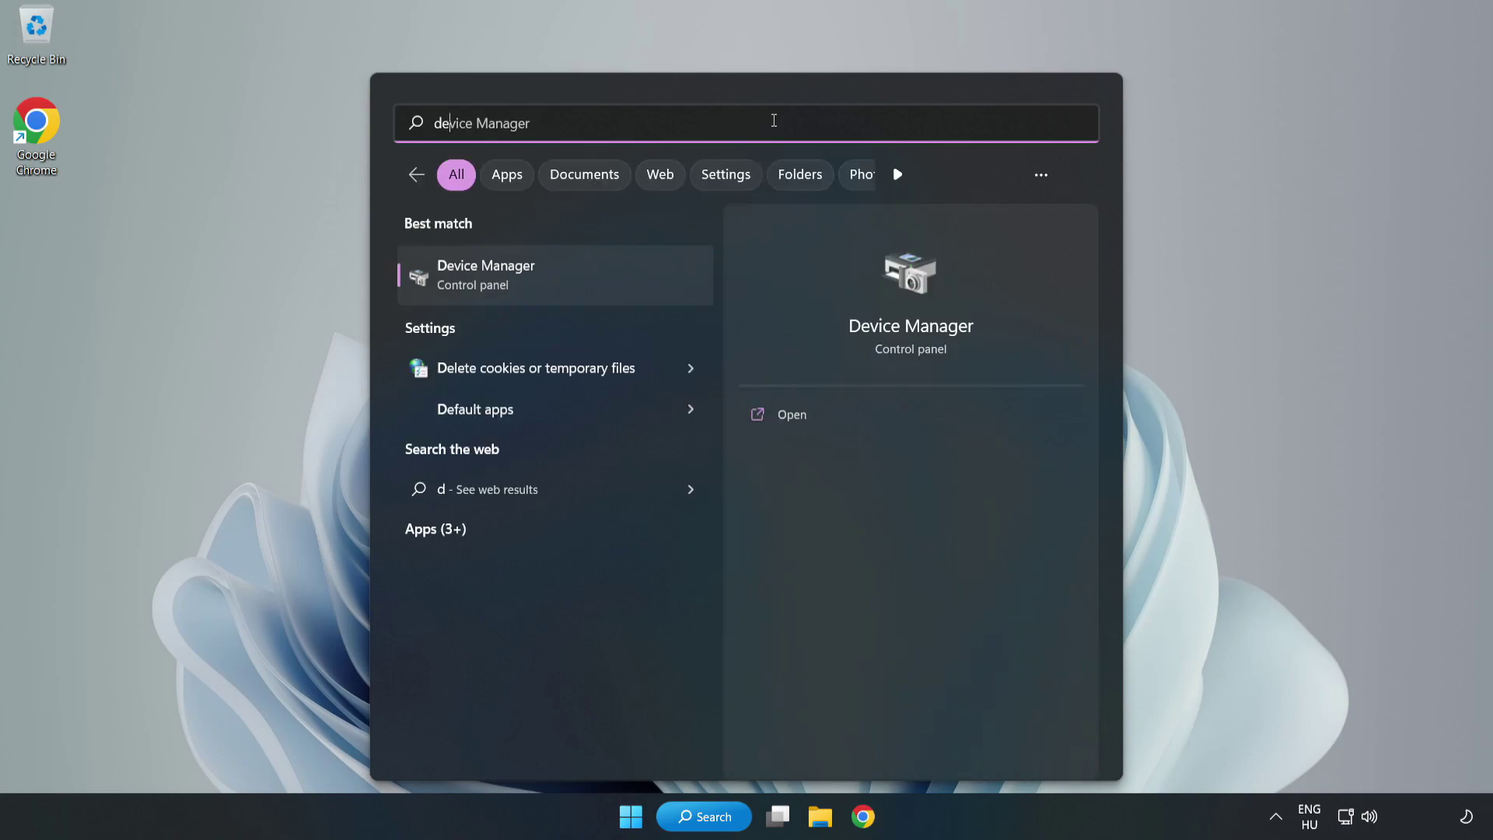
type("ger")
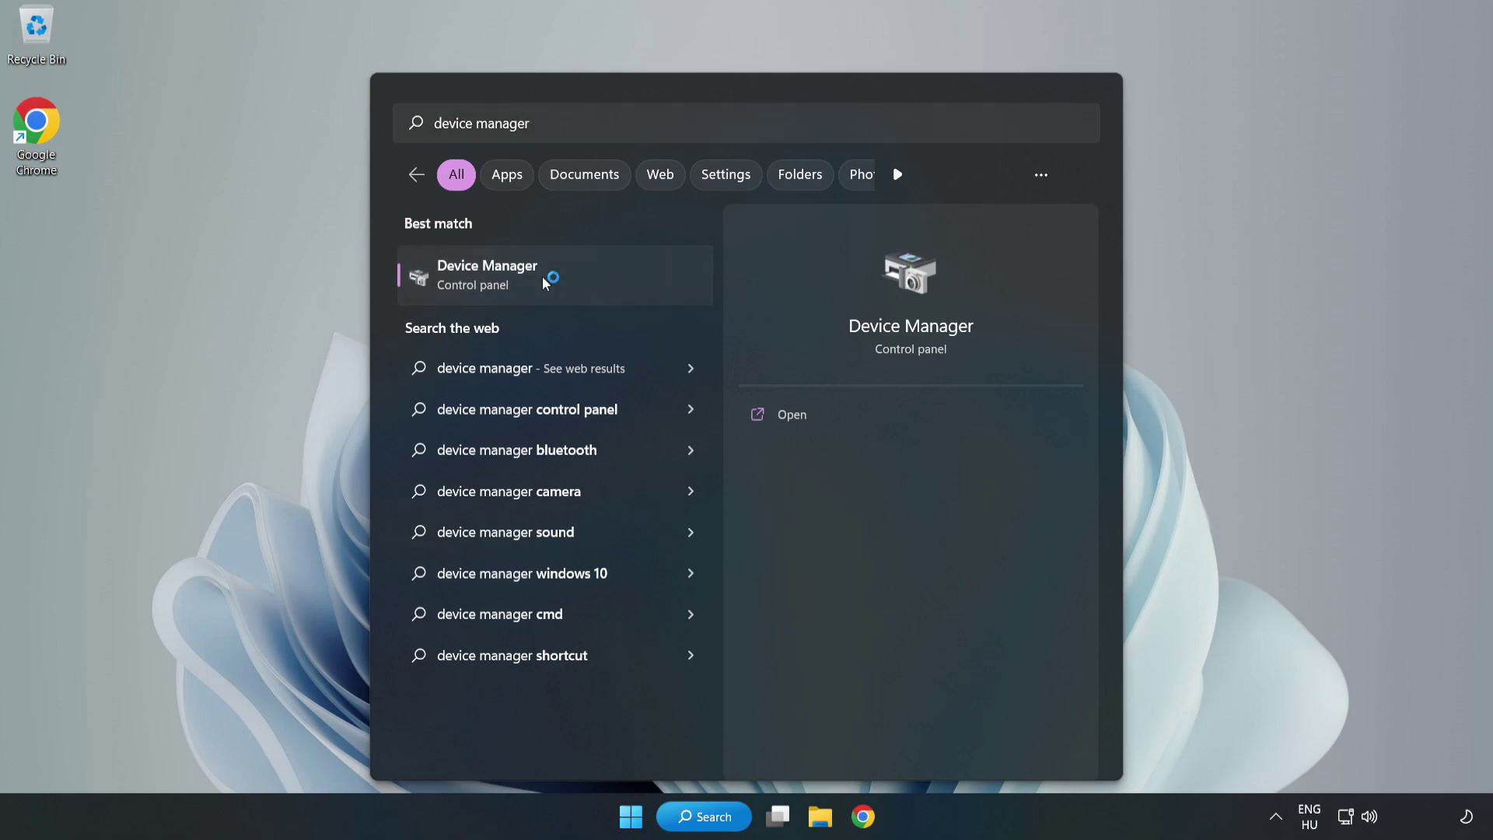
left_click(545, 282)
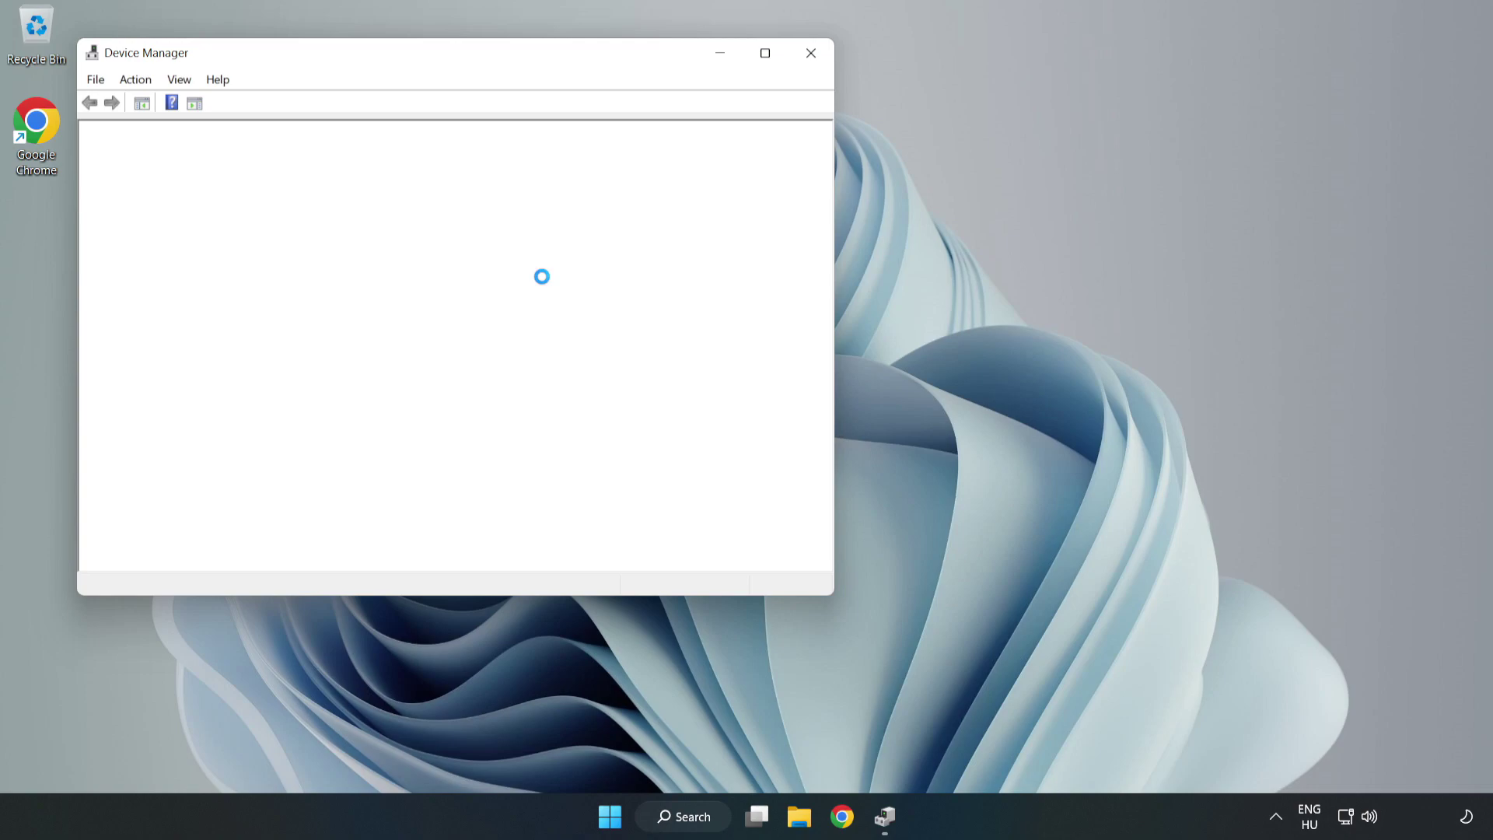
left_click_drag(410, 60, 689, 151)
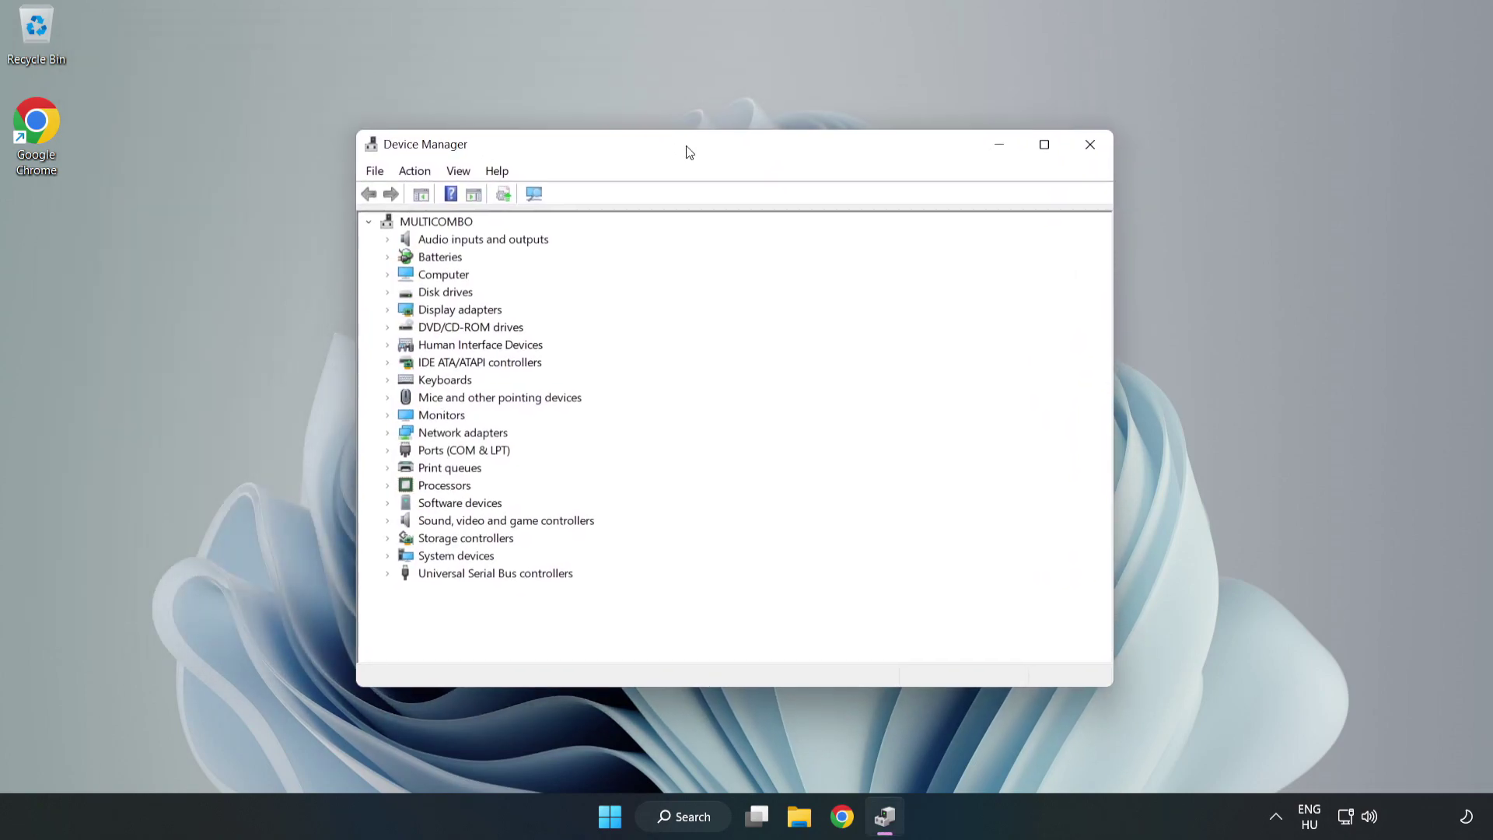
Run an automatic driver update search for the VMware SVGA 3D display adapter and close Device Manager.
left_click(430, 310)
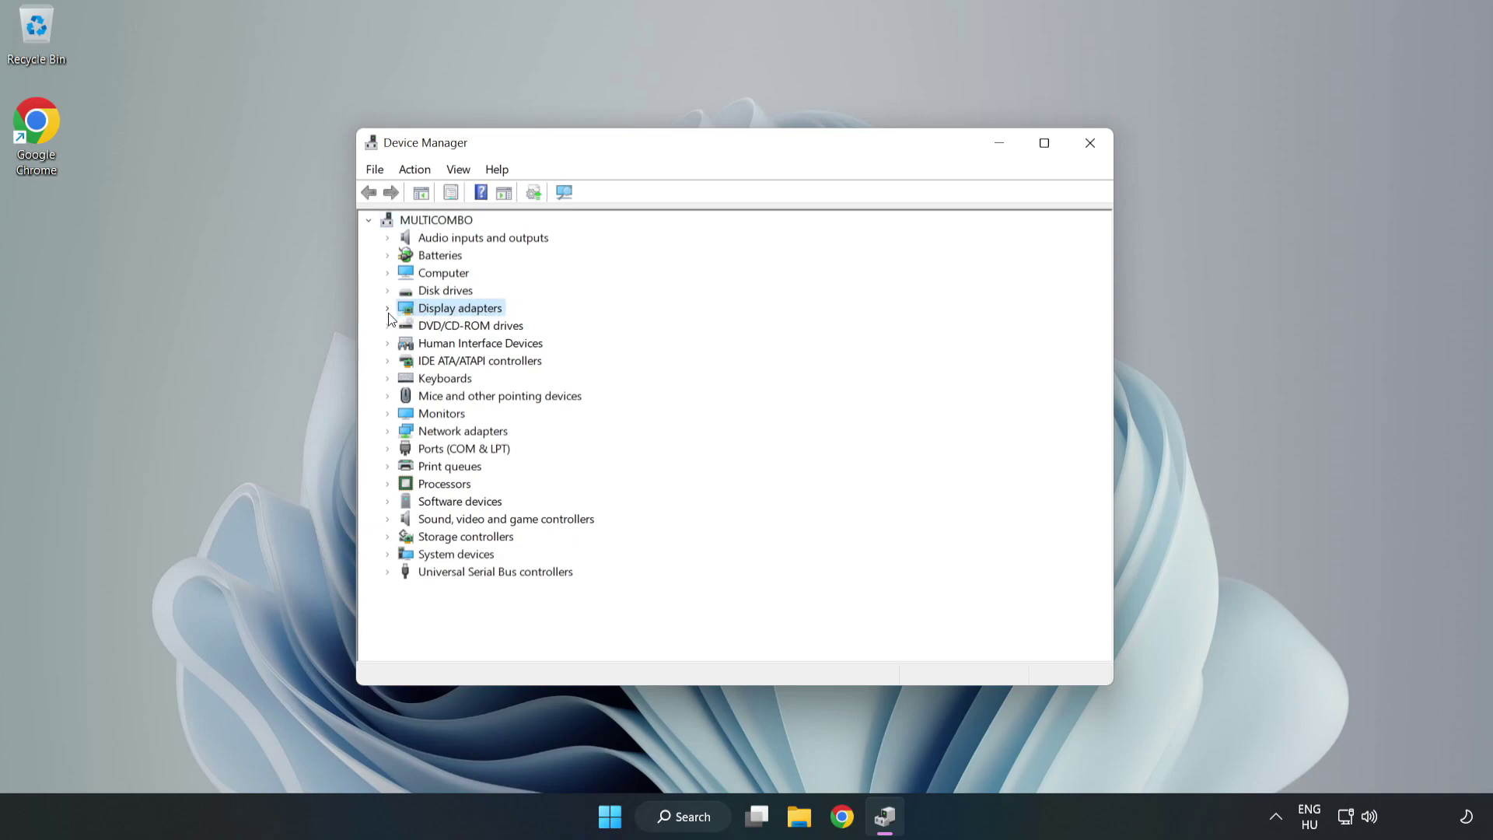
left_click(387, 309)
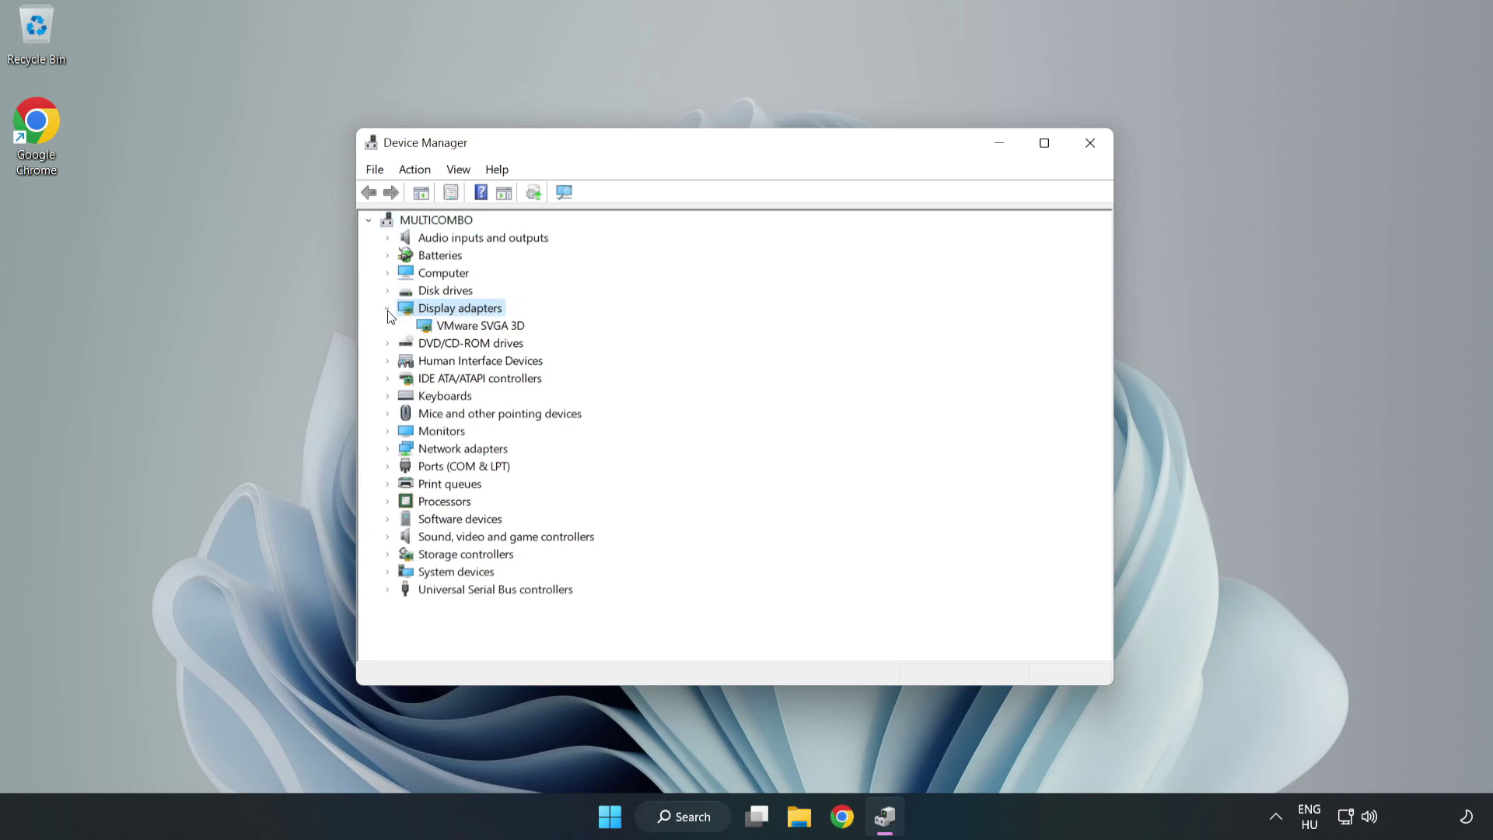
left_click(438, 328)
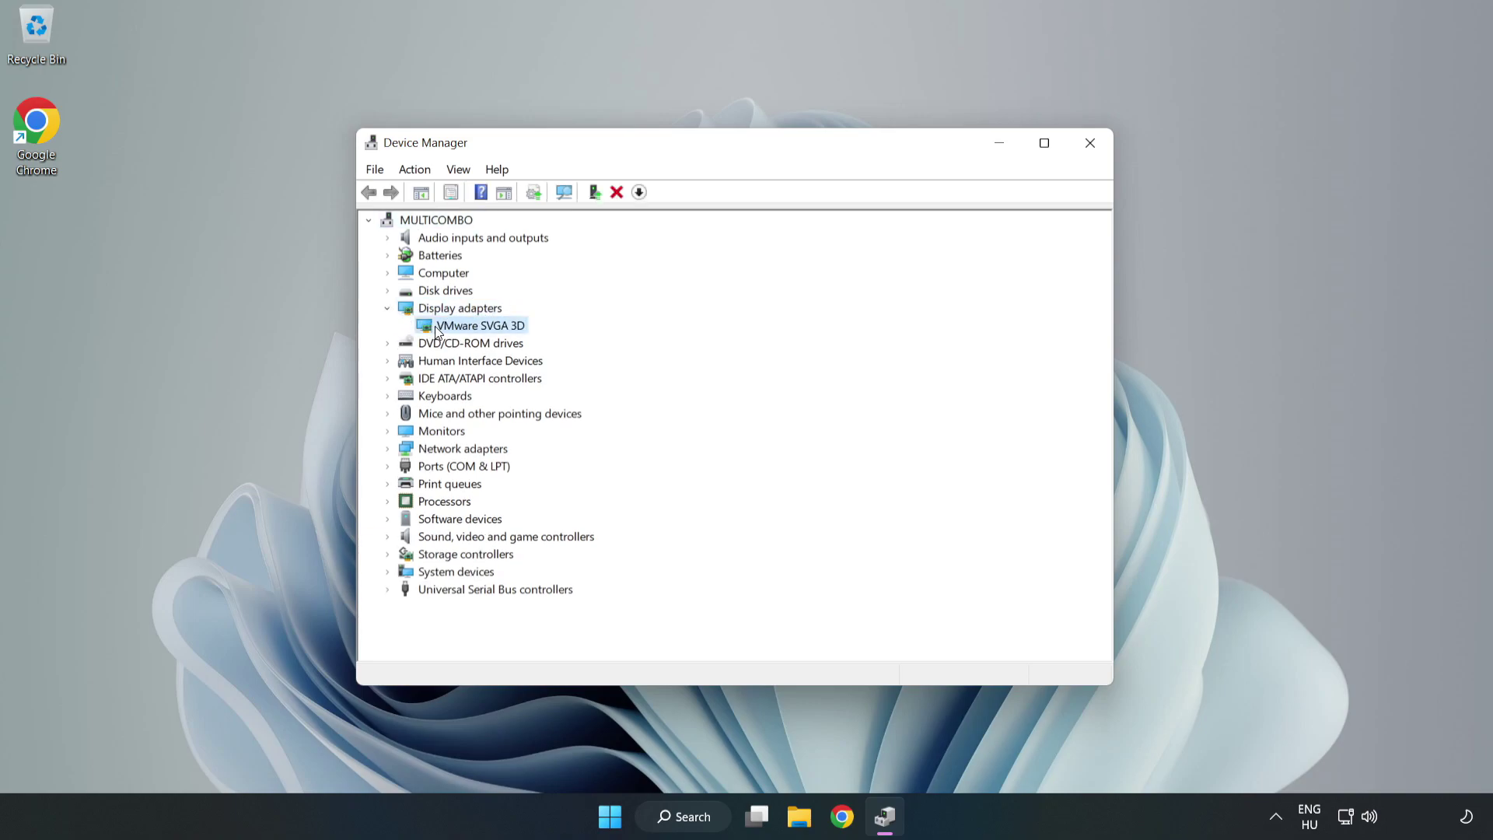
right_click(477, 331)
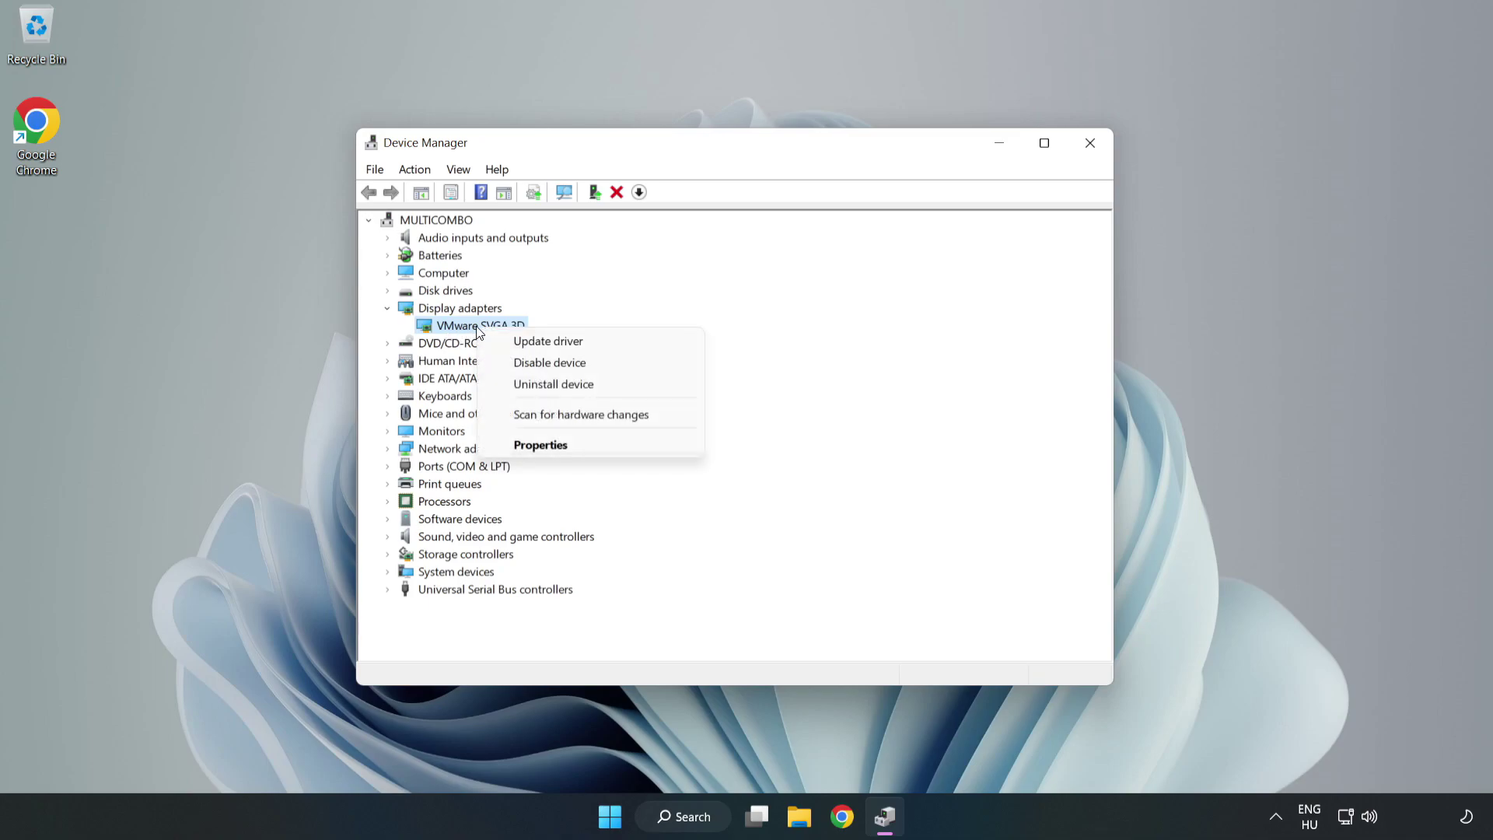
left_click(563, 346)
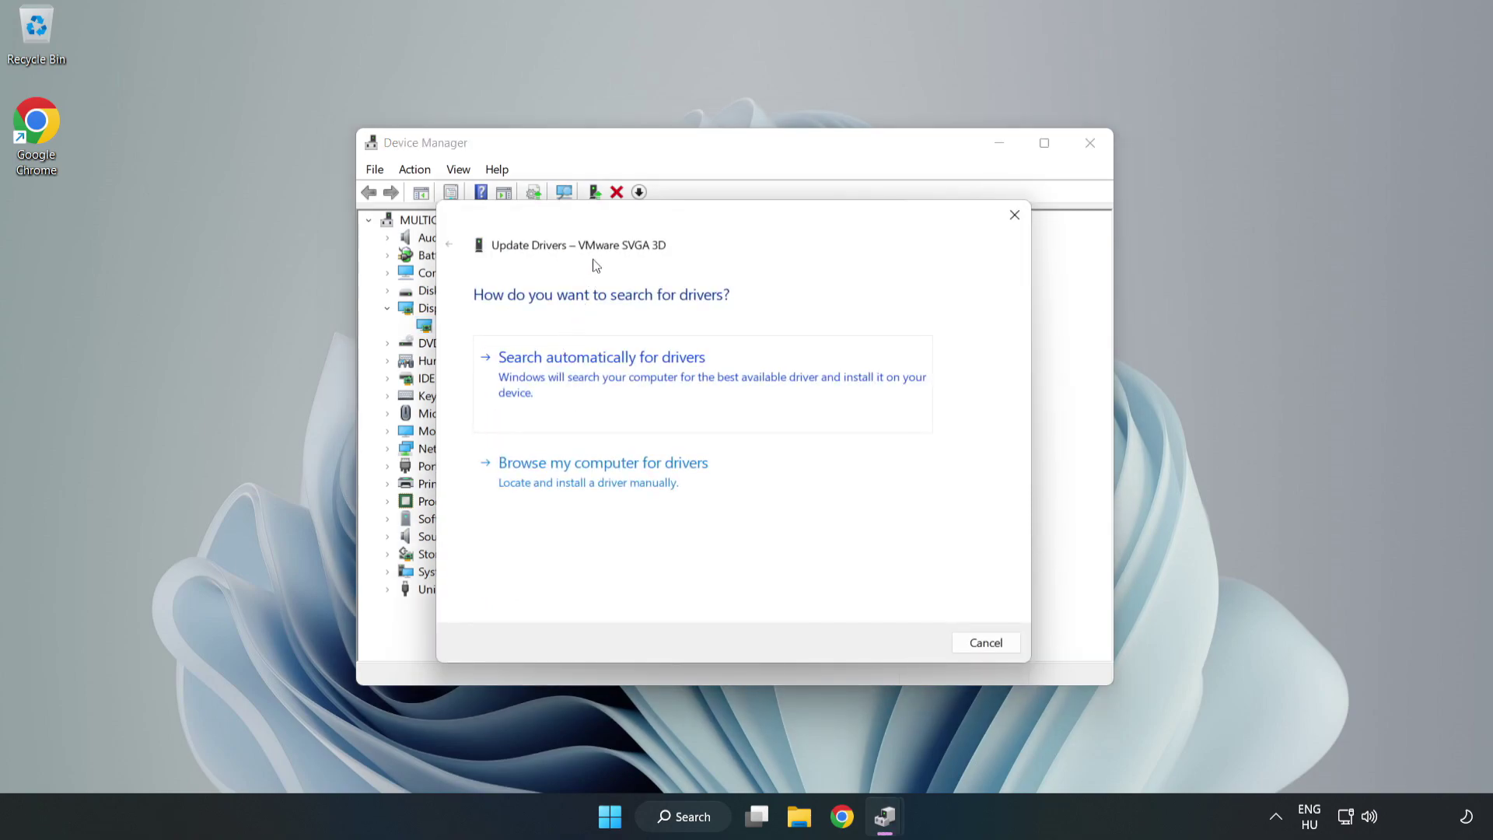
left_click_drag(609, 220, 622, 196)
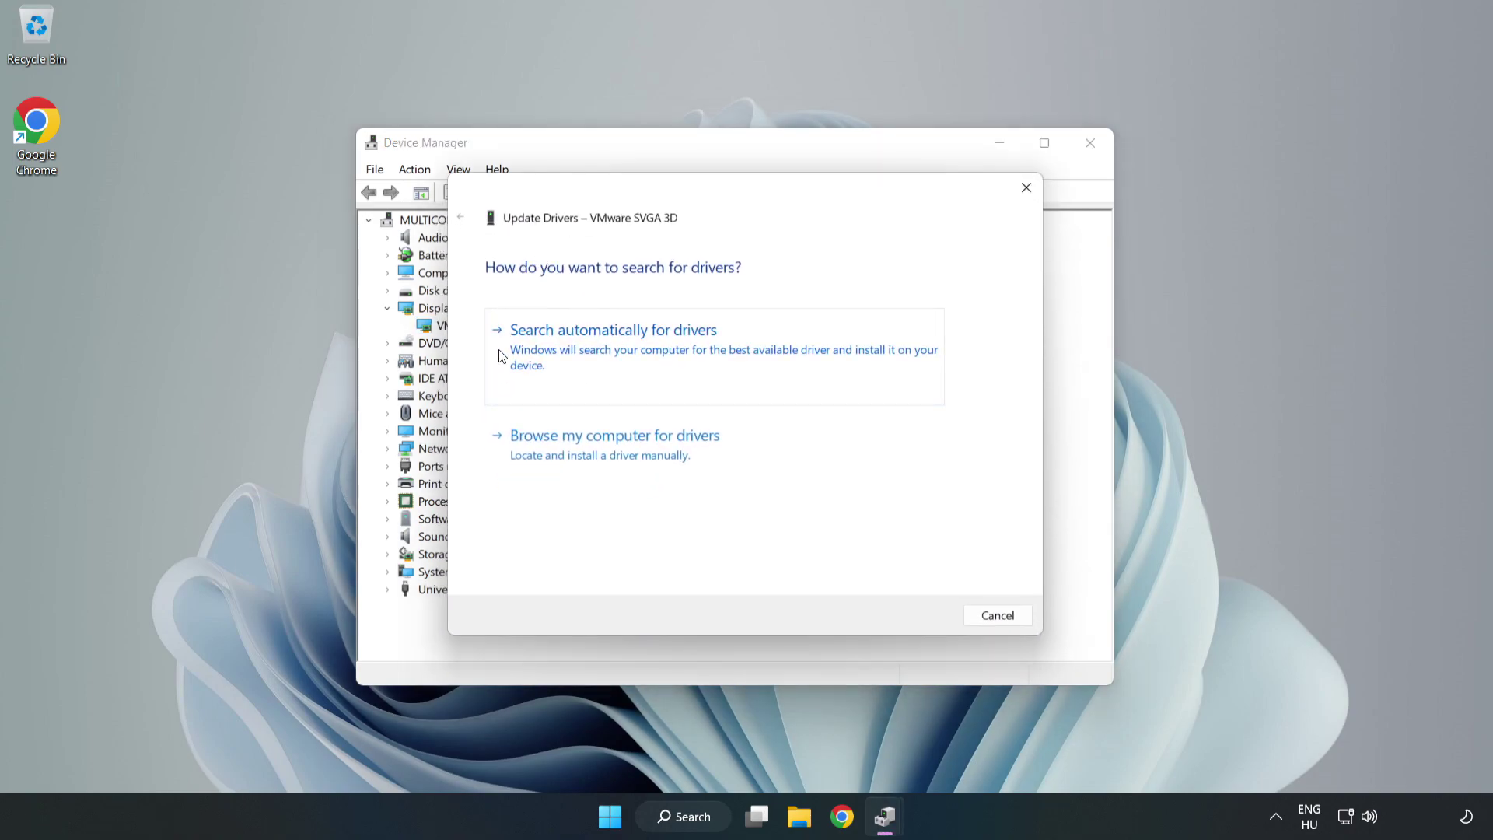
left_click(609, 352)
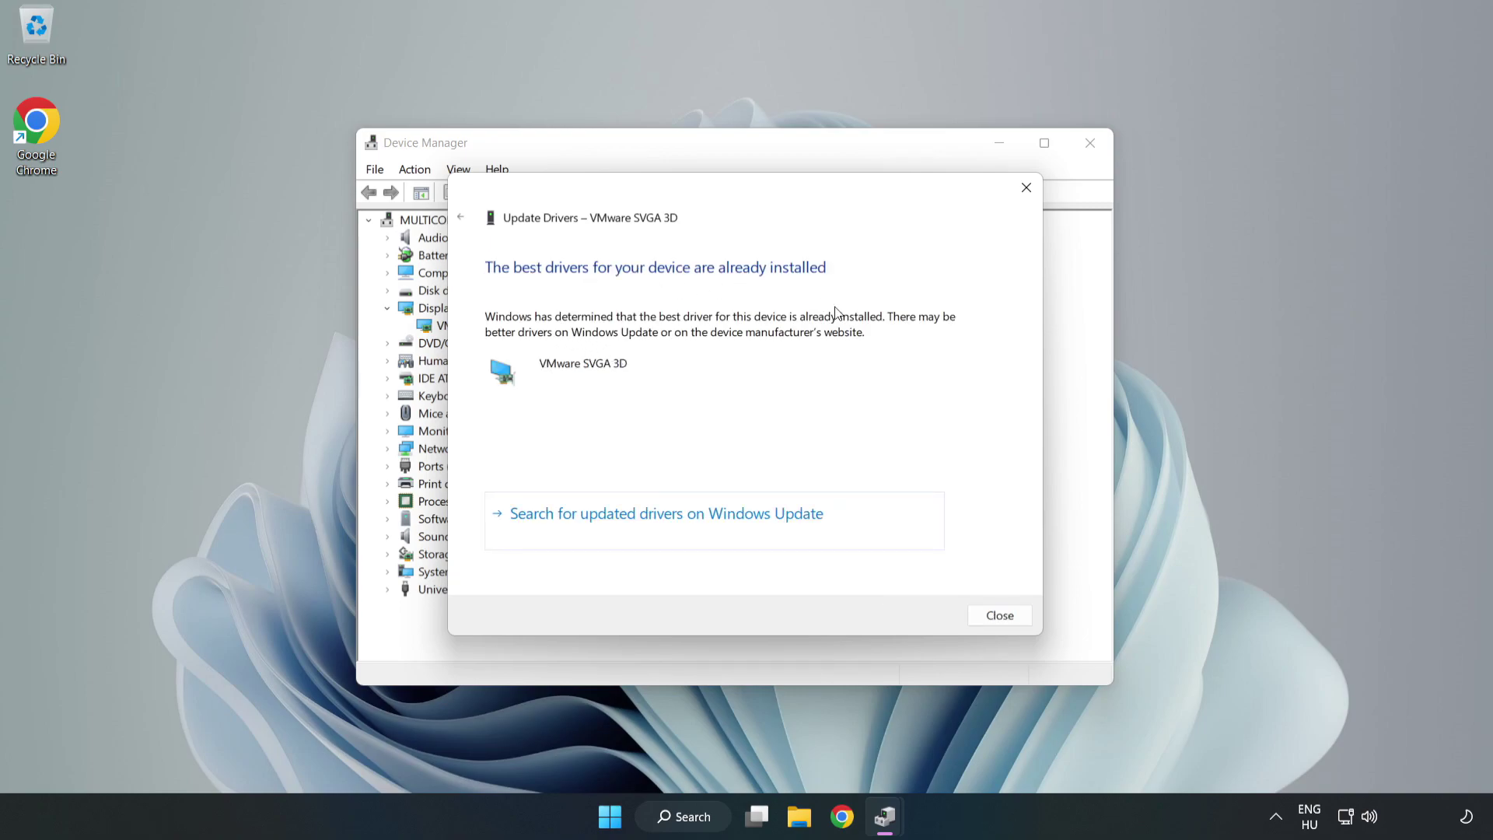
left_click(1000, 615)
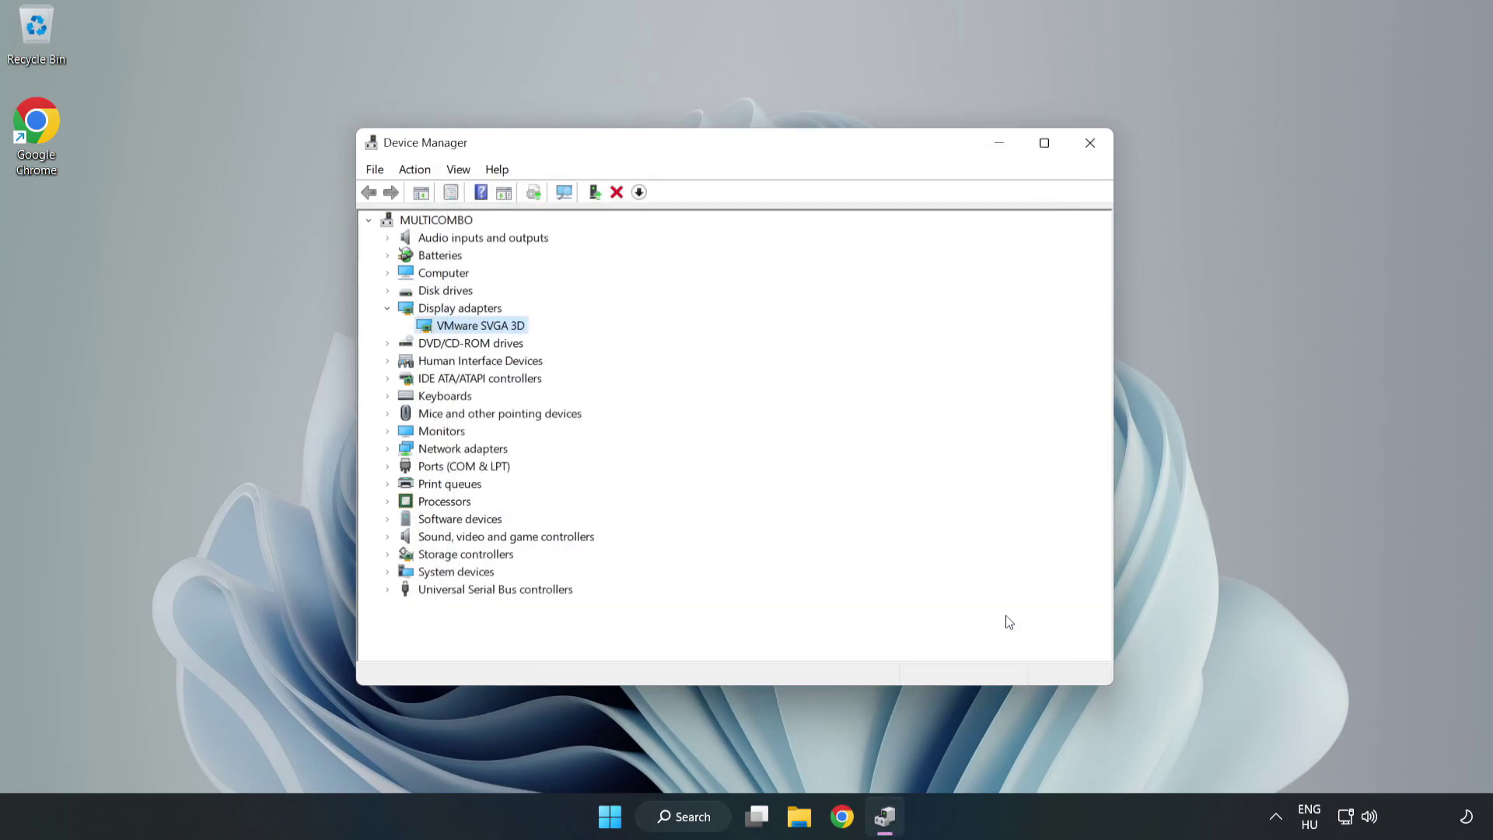
left_click(1091, 143)
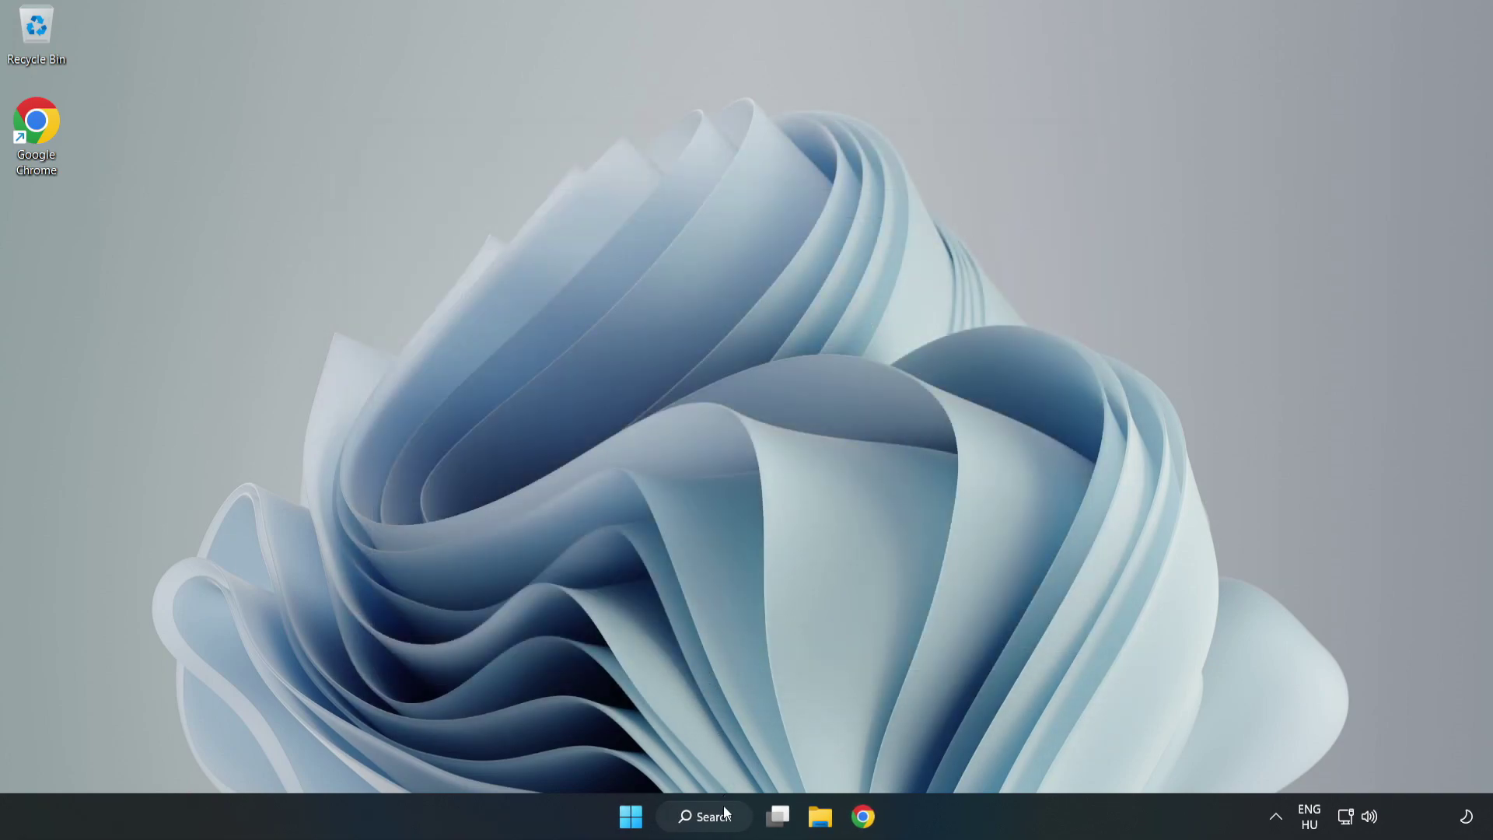
Search the system for game mode and open the Game Mode settings to check its switch.
left_click(724, 828)
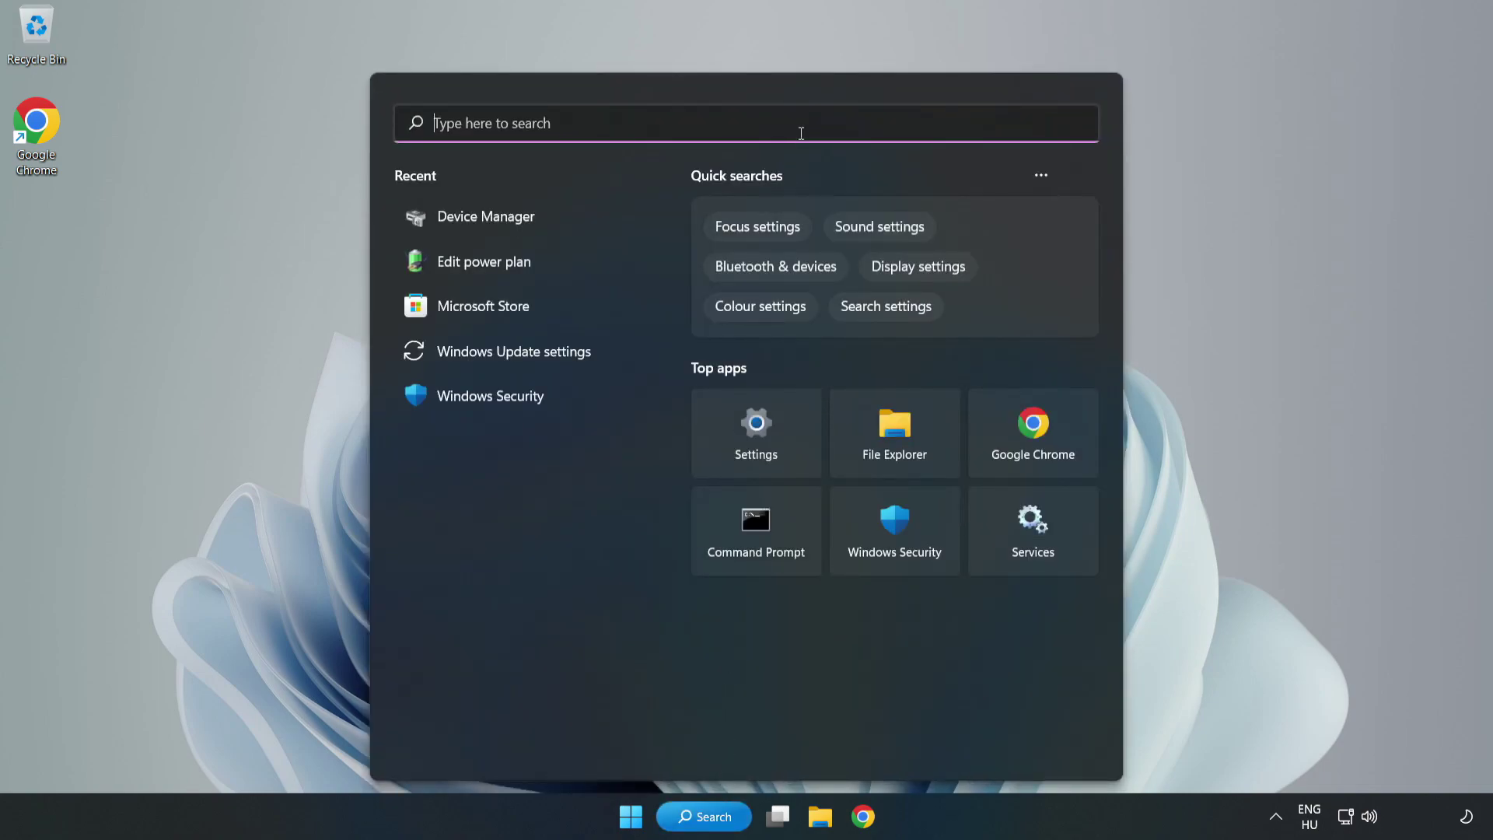
type("game m")
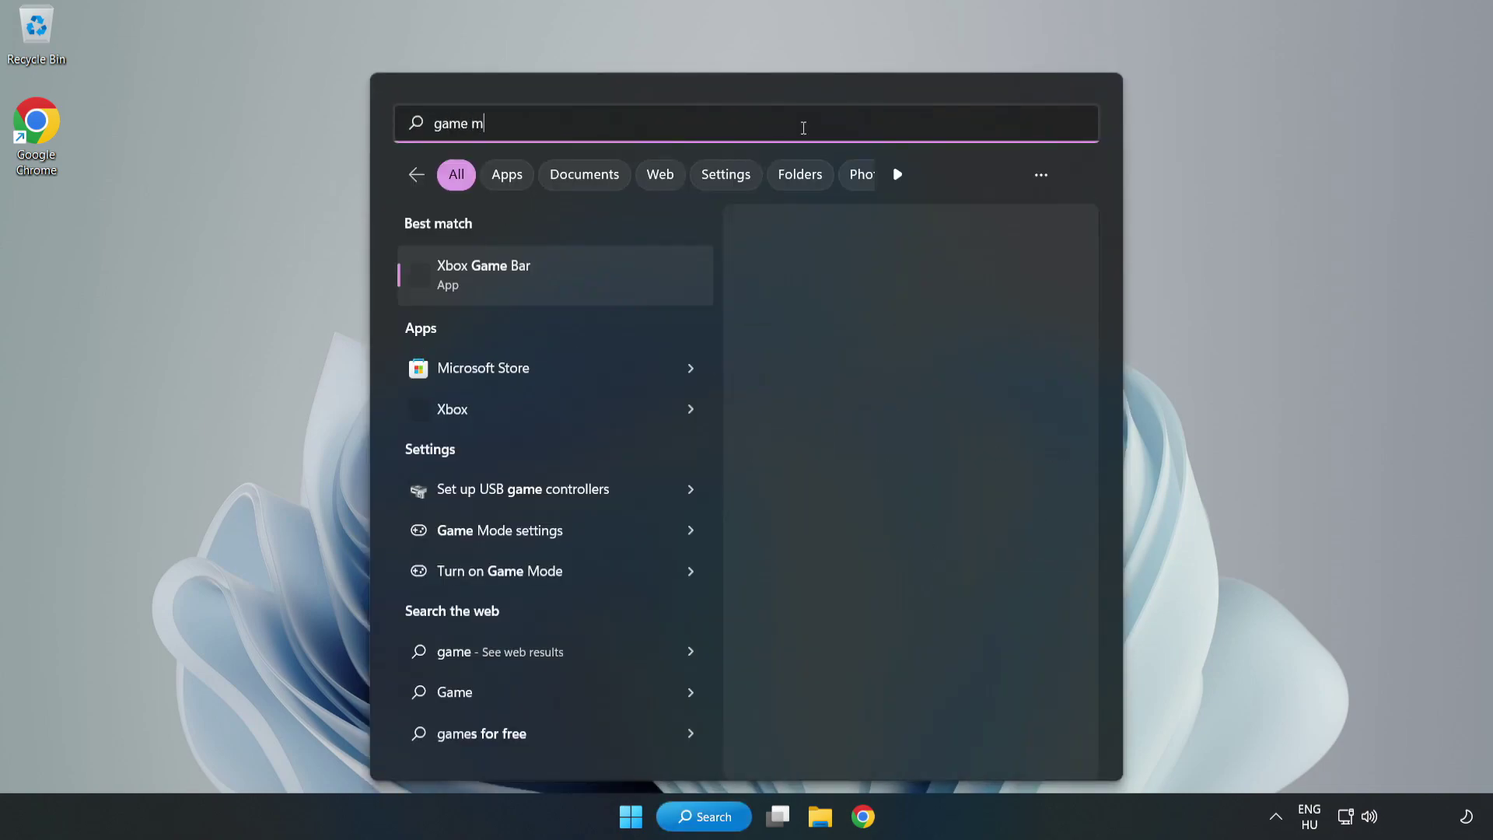
type("ode")
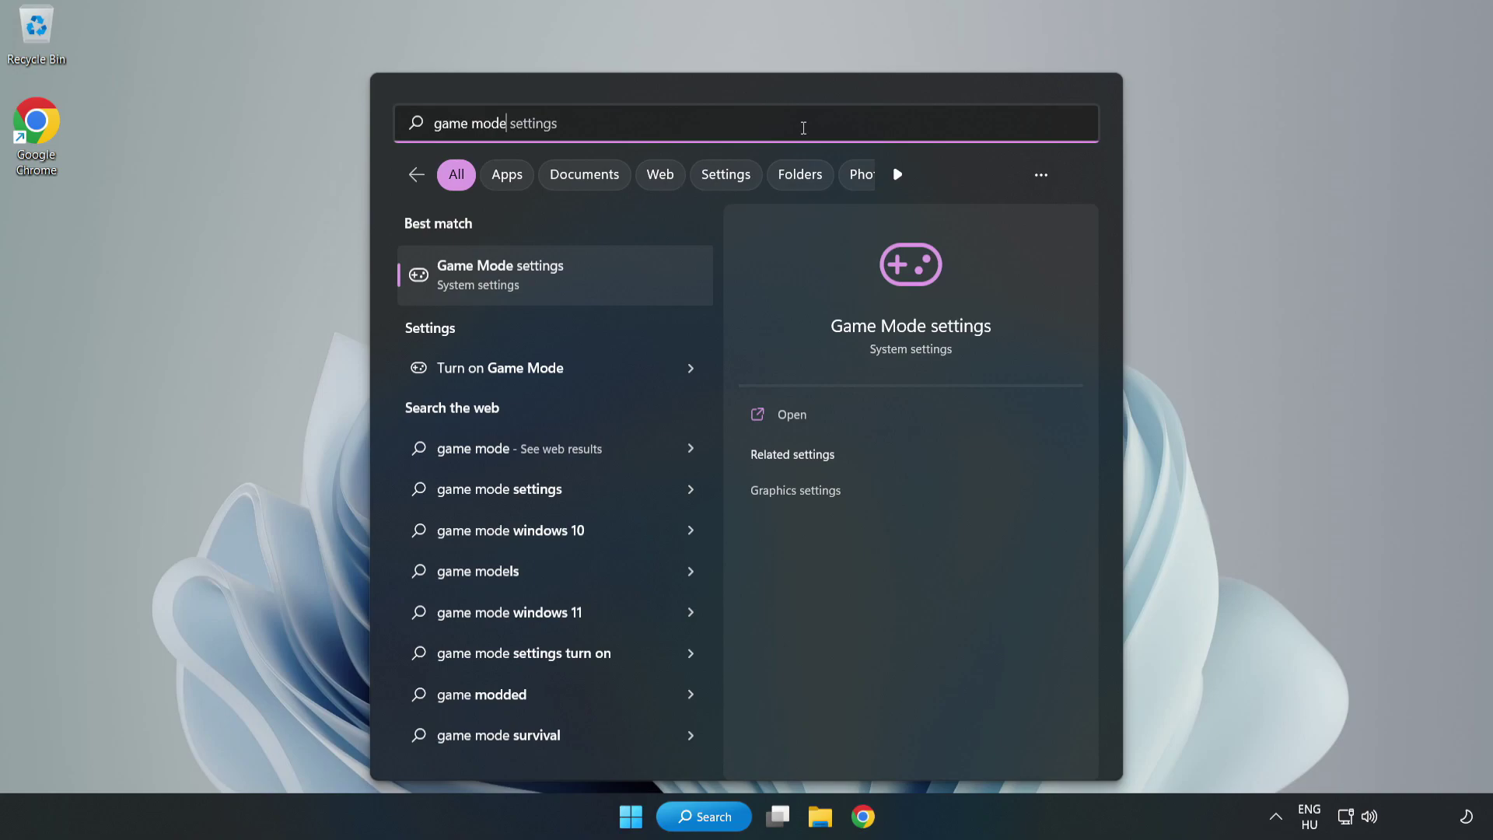
left_click(536, 277)
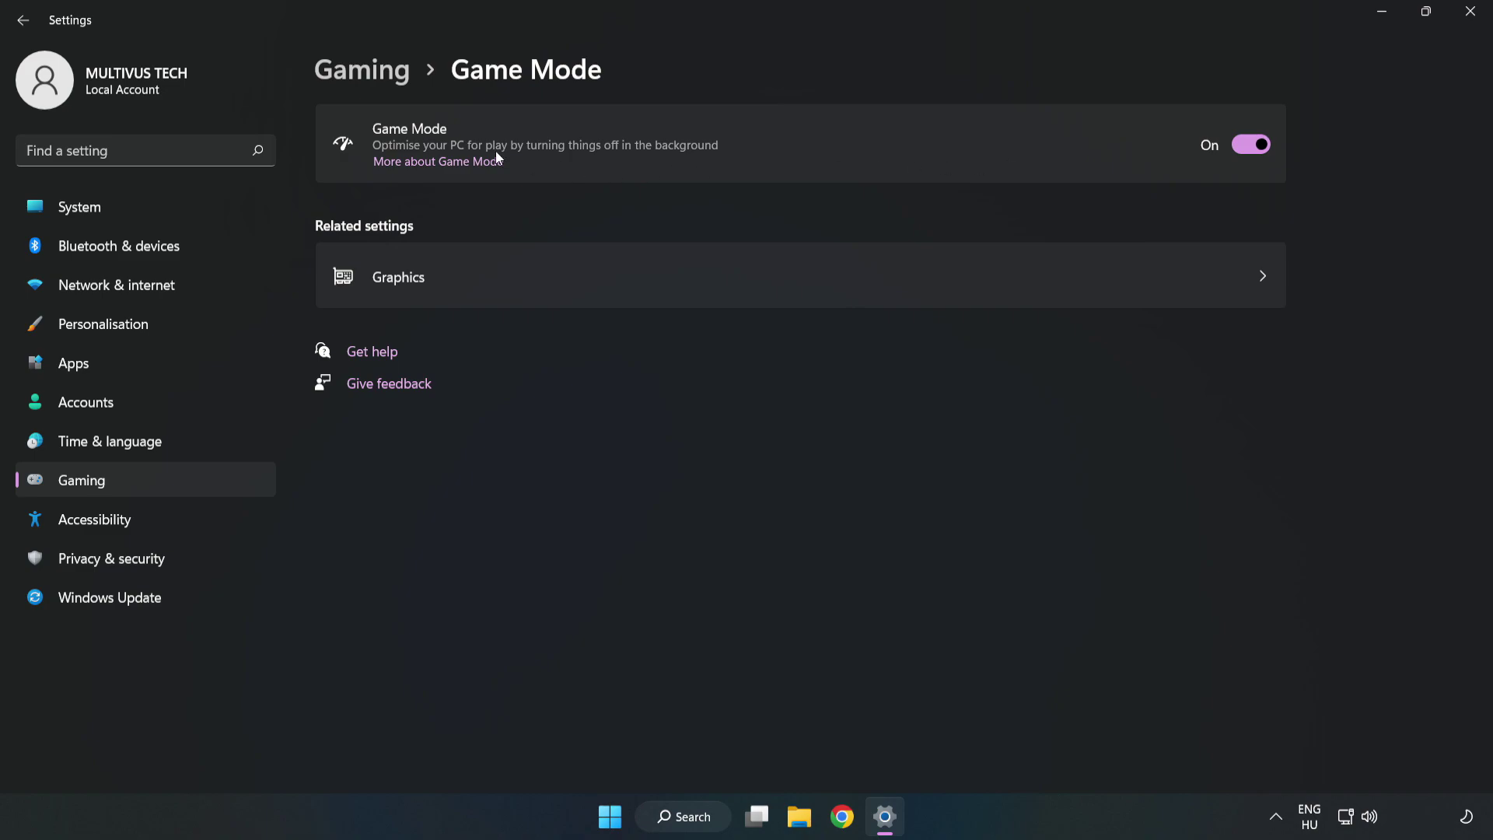
Check the controller button option in the Xbox Game Bar gaming settings and close Settings.
left_click(381, 82)
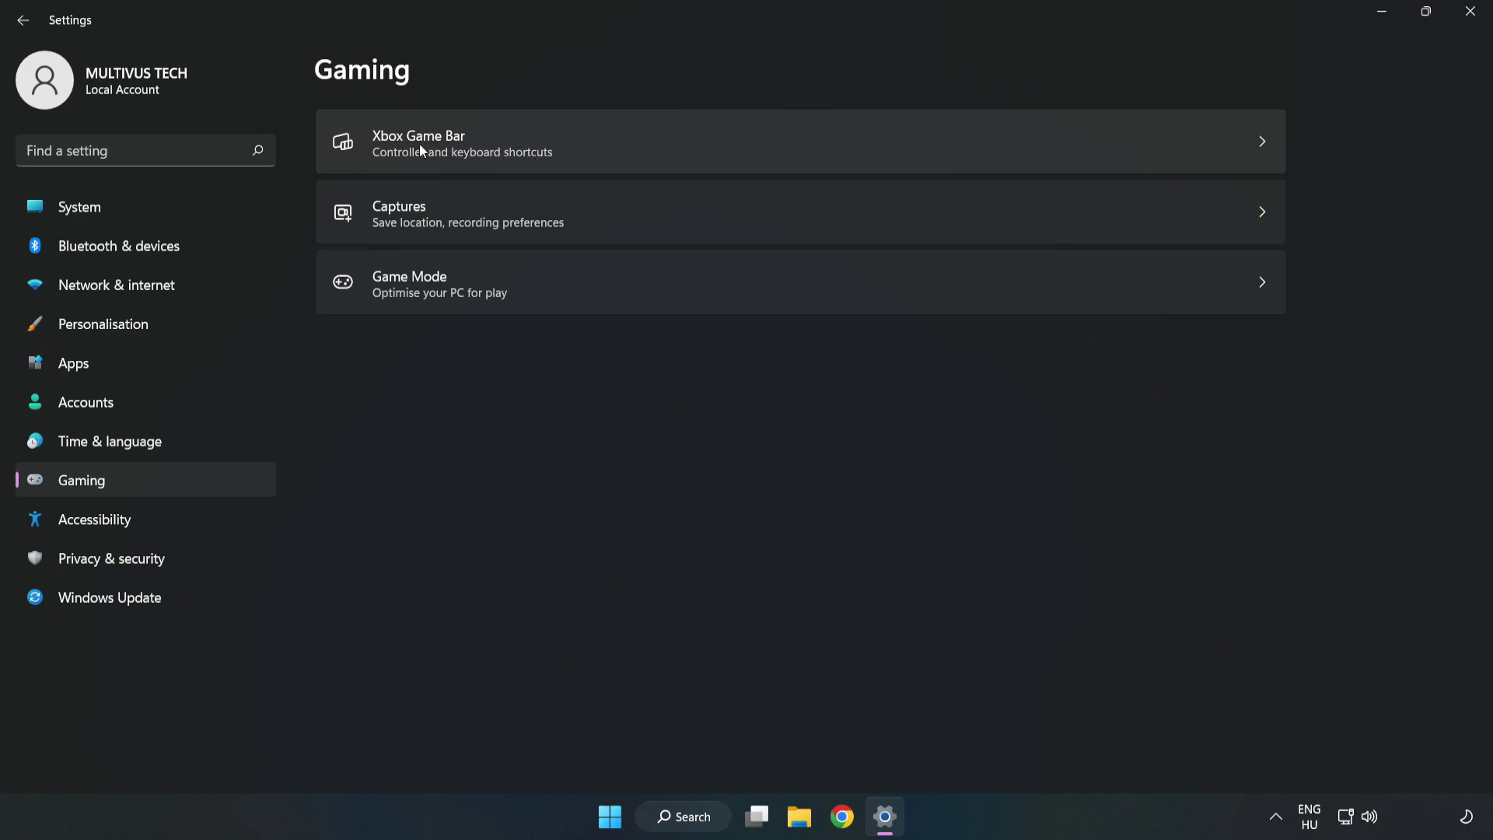
left_click(633, 139)
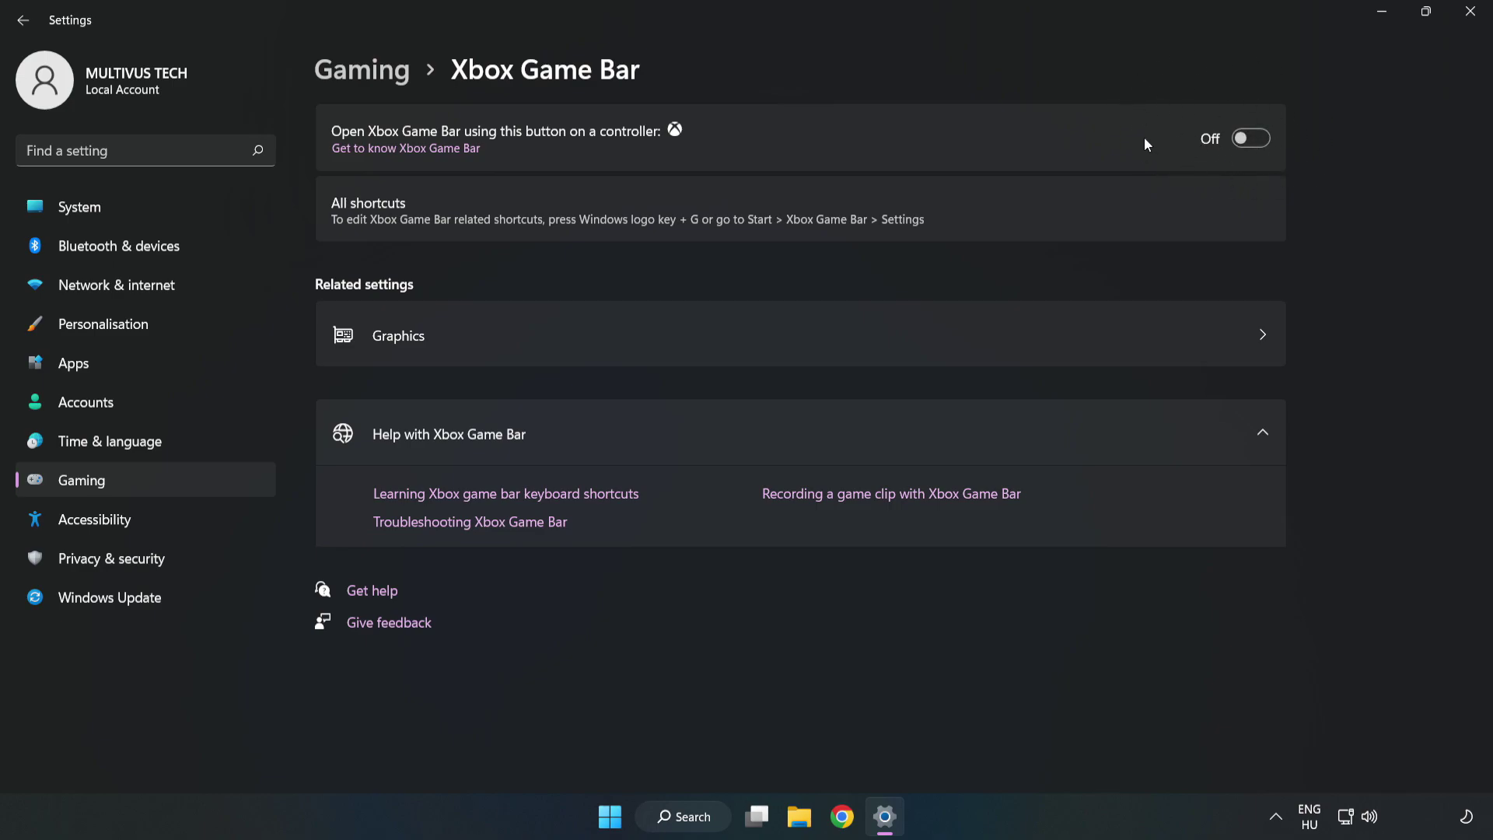
left_click(1471, 11)
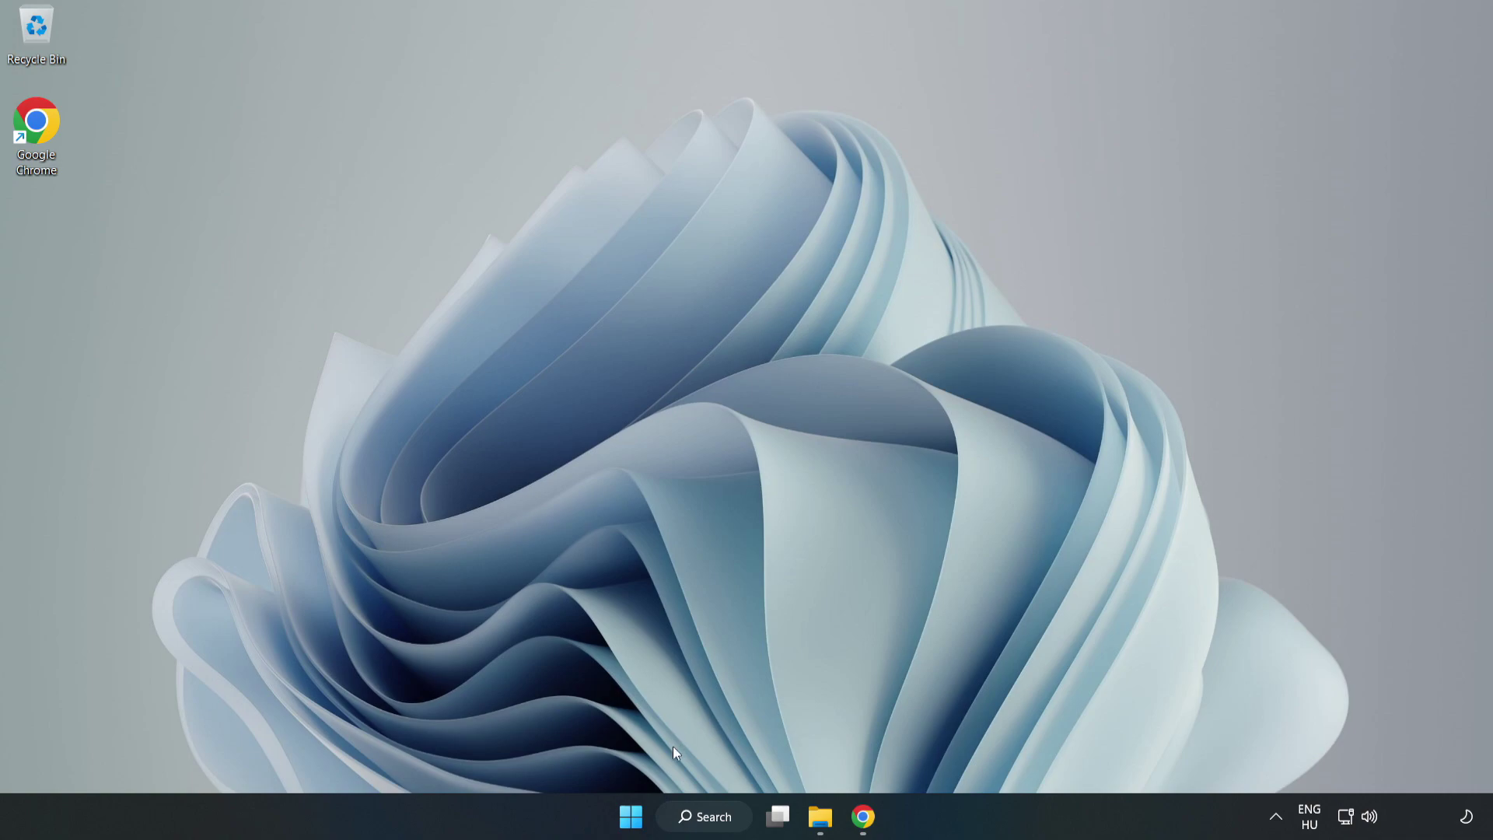
Open Task Manager and end the Google Chrome process.
right_click(636, 824)
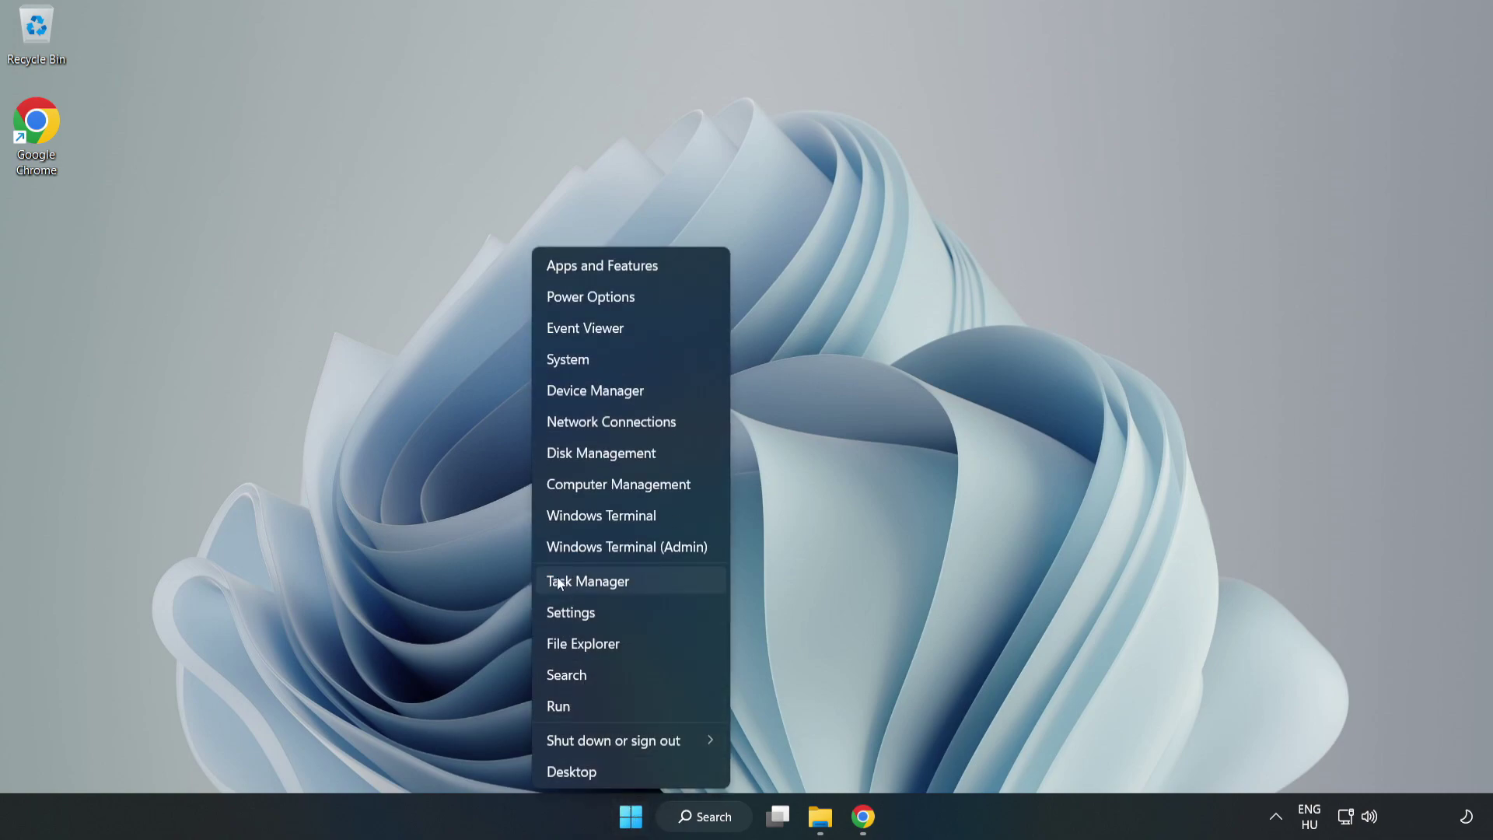
left_click(653, 582)
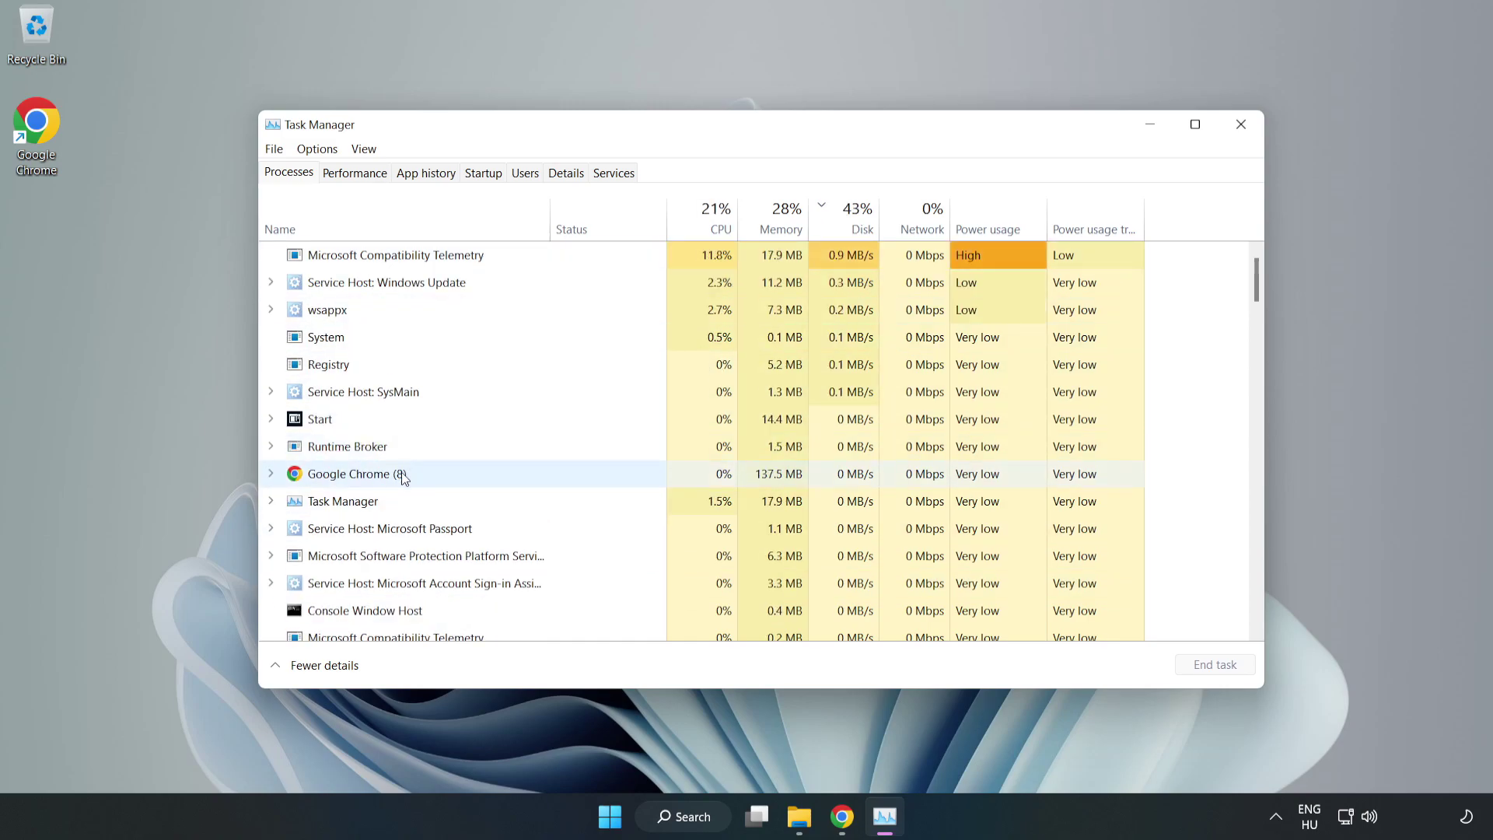
left_click(404, 476)
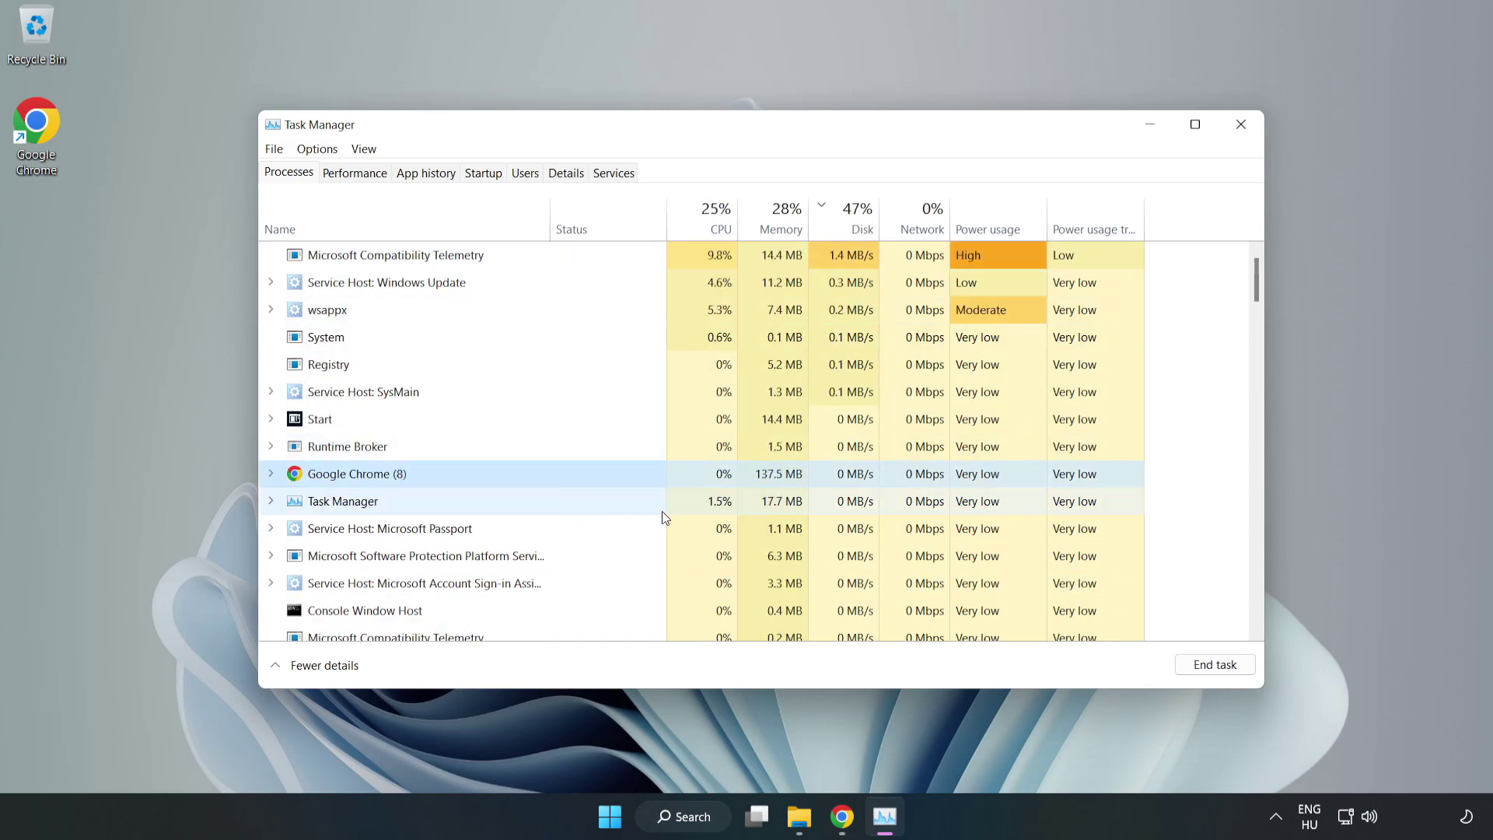
left_click(1206, 666)
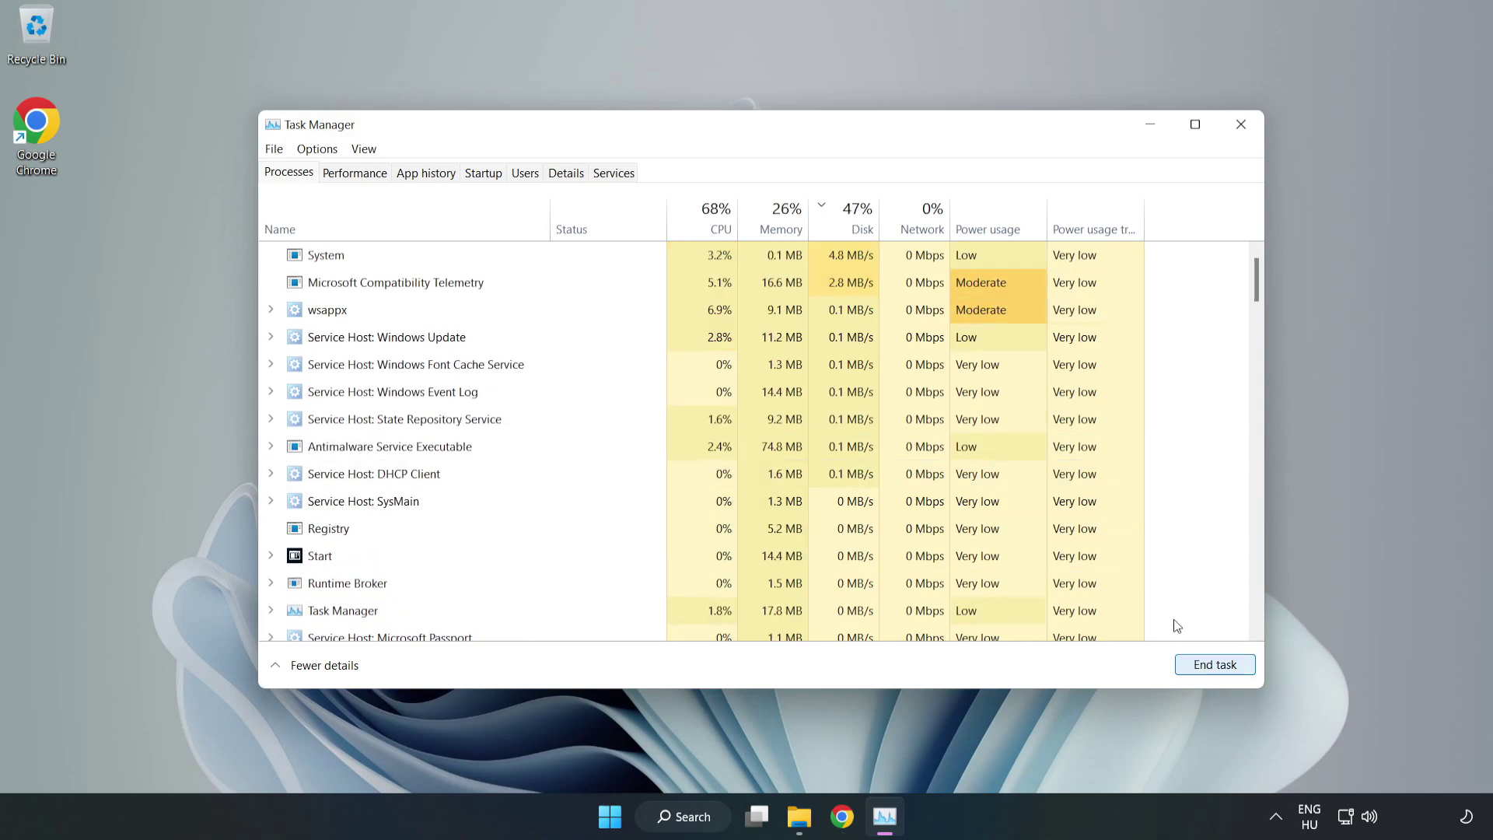
left_click_drag(1261, 289, 1243, 251)
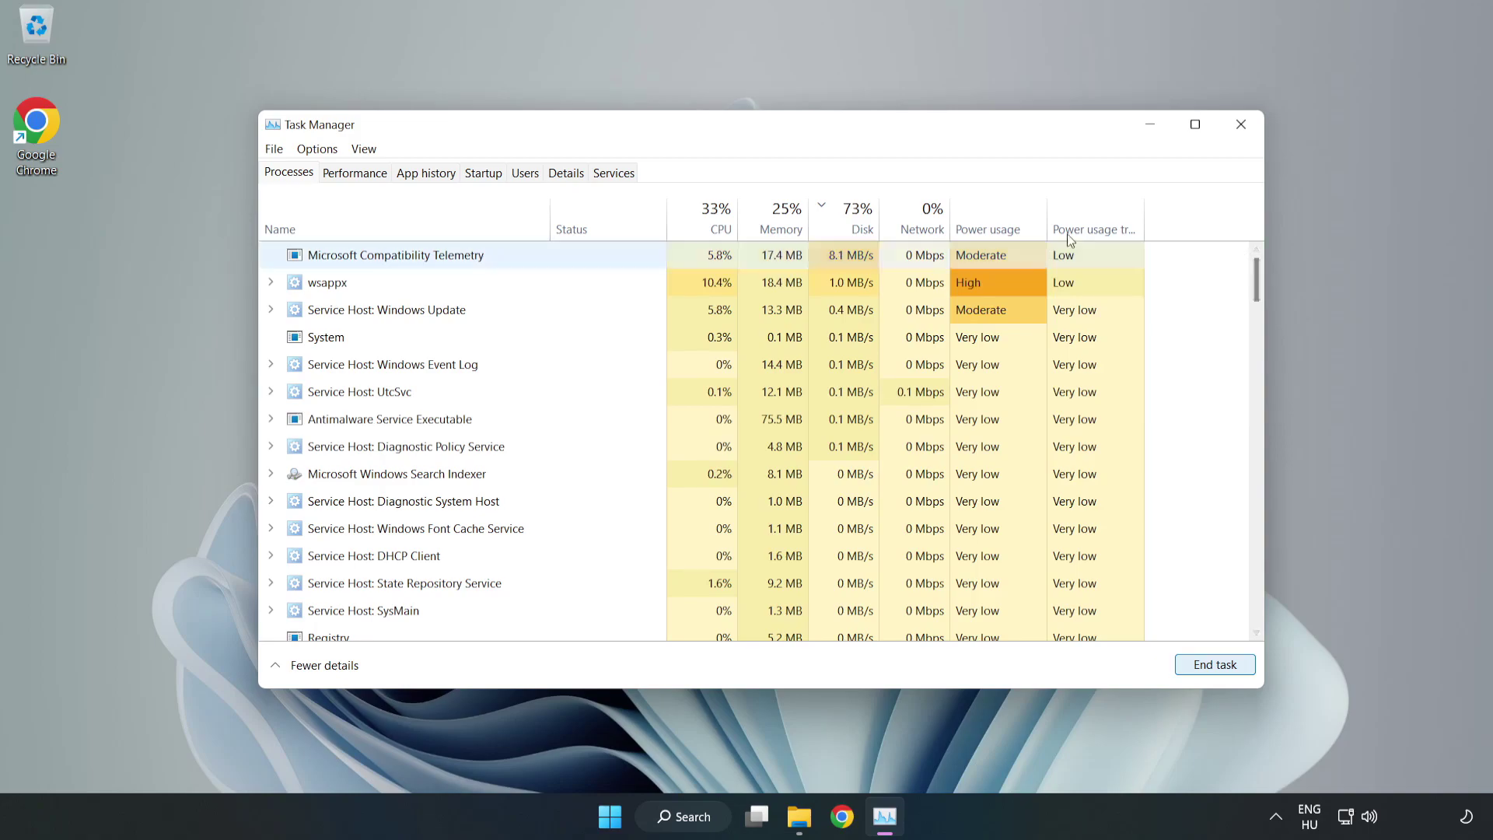
Disable the Cortana, Phone Link, Terminal and Xbox App Services startup apps and close Task Manager.
left_click(490, 174)
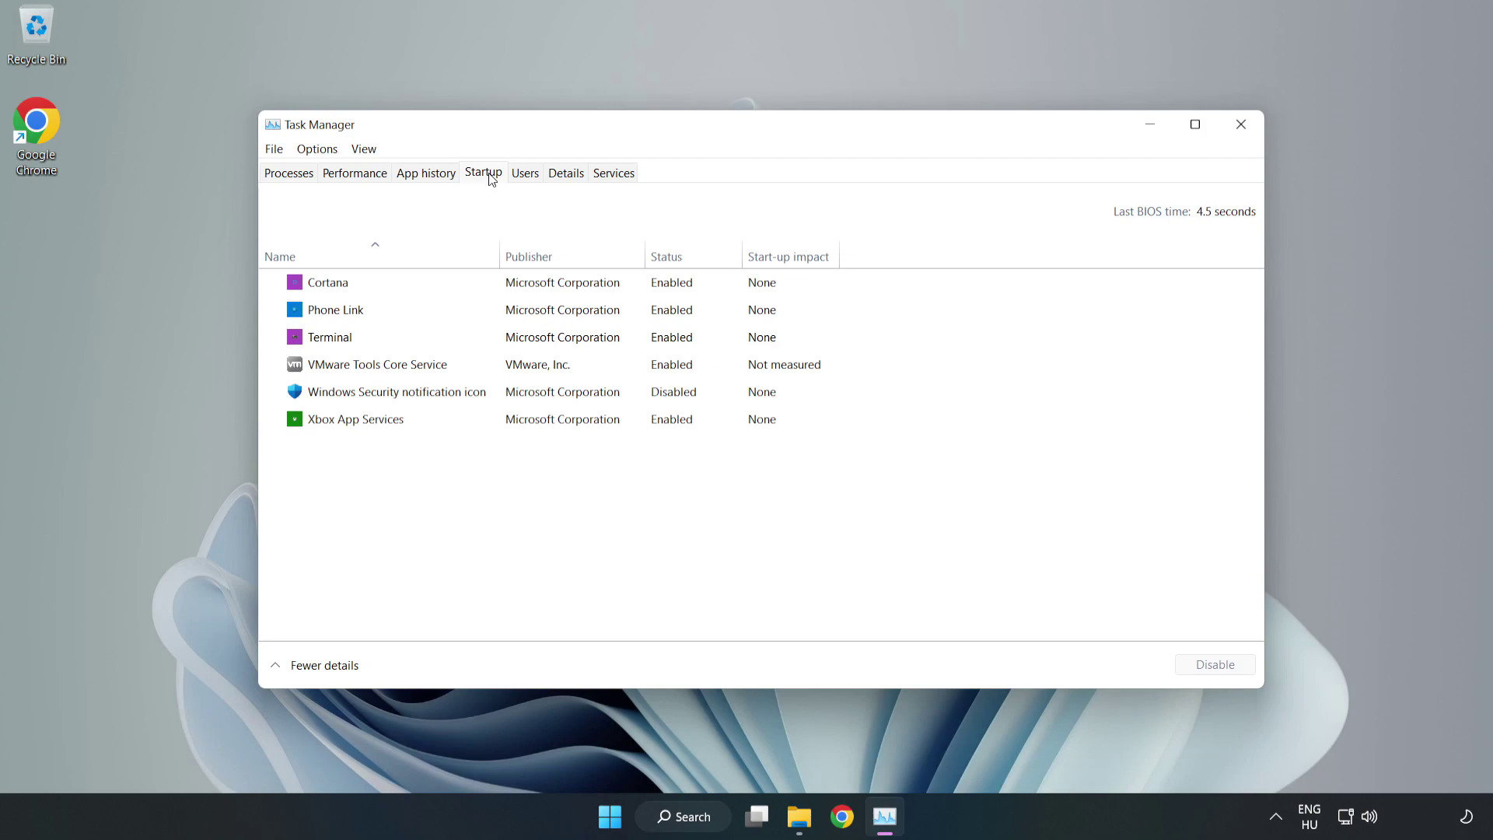
left_click(562, 283)
left_click(1201, 672)
left_click(683, 311)
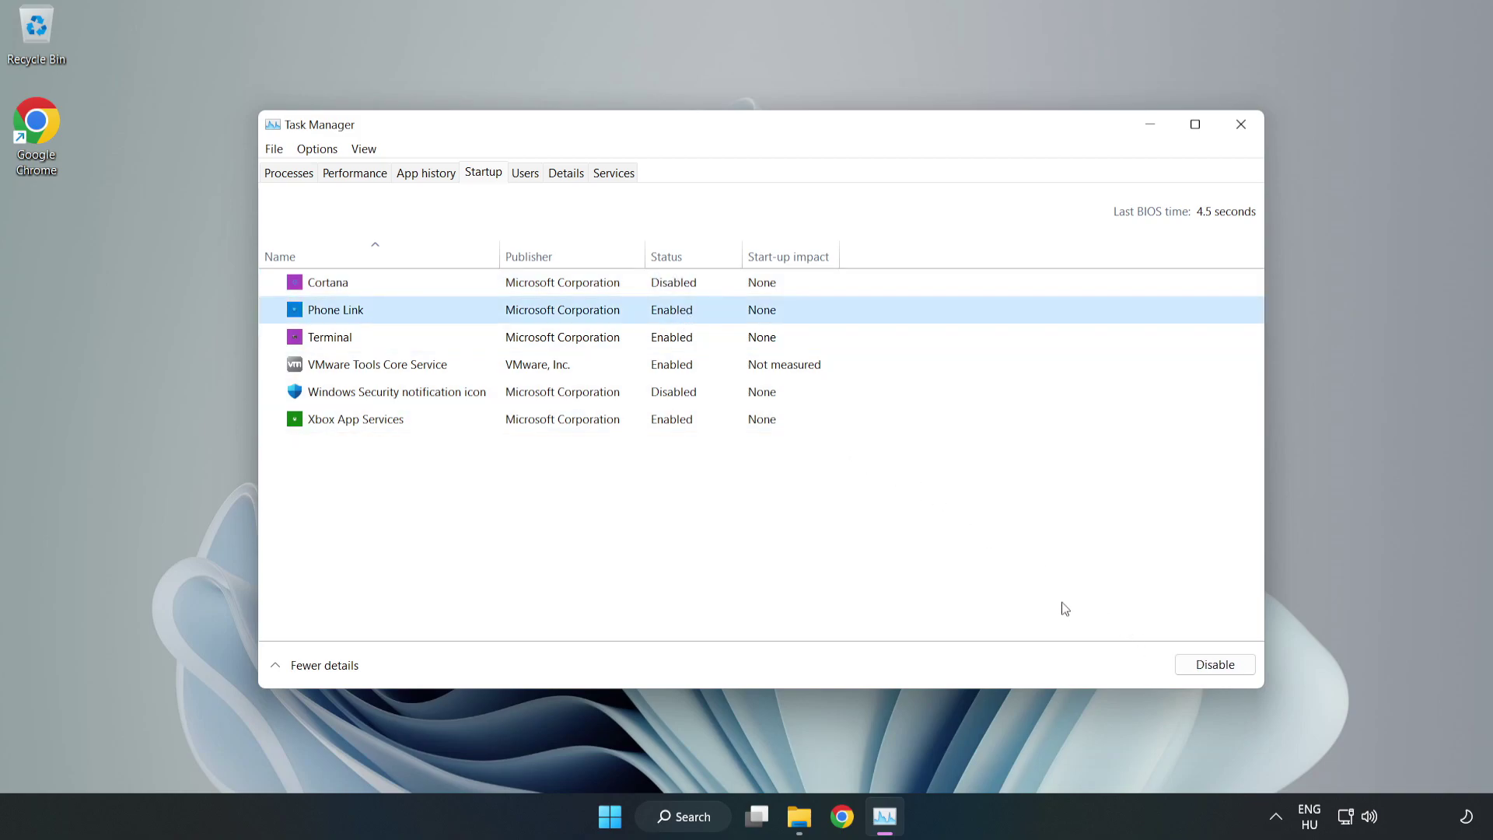
left_click(1204, 665)
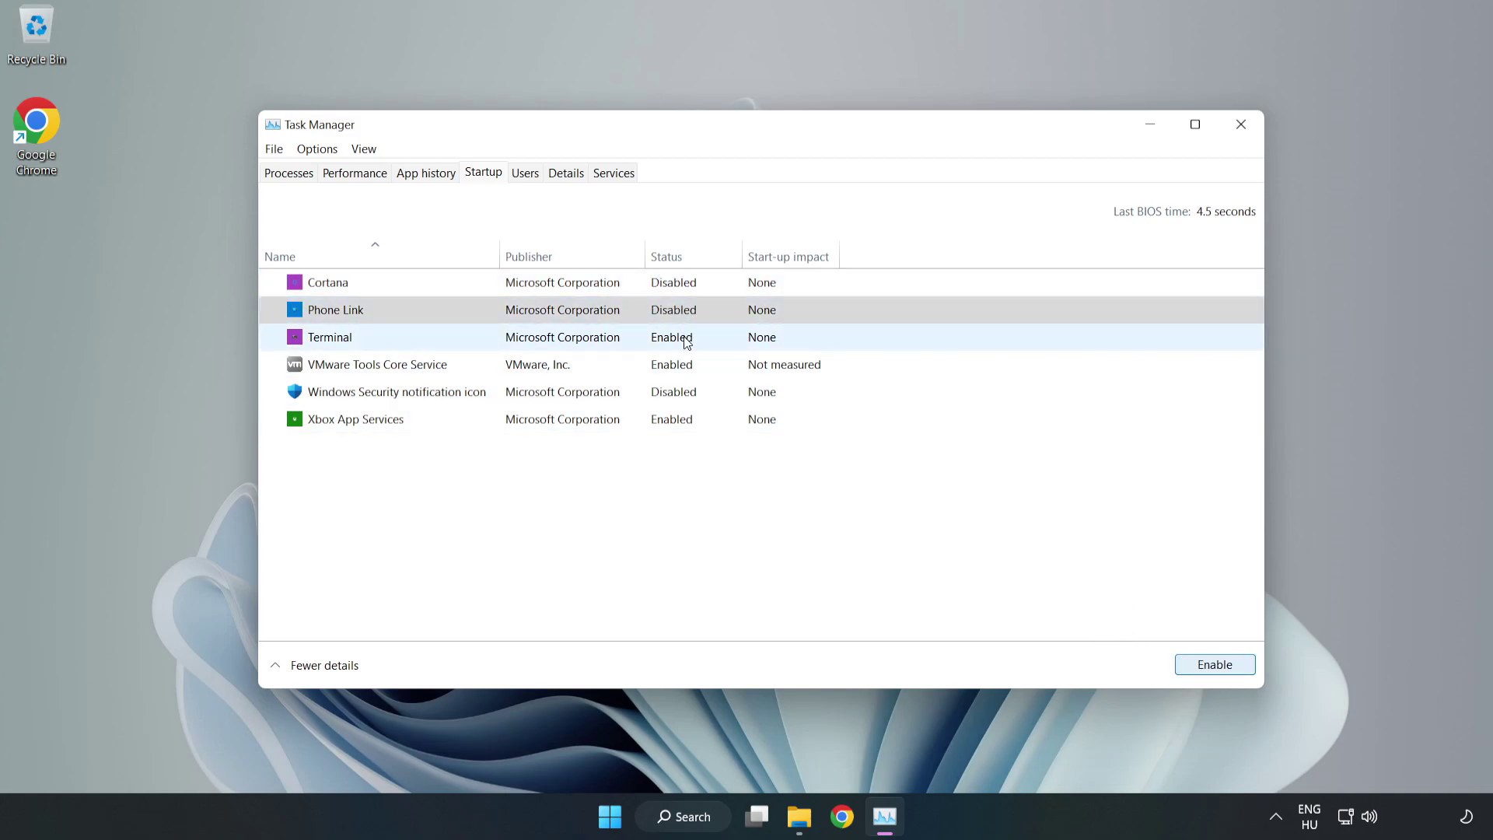
left_click(686, 342)
left_click(1221, 669)
left_click(514, 421)
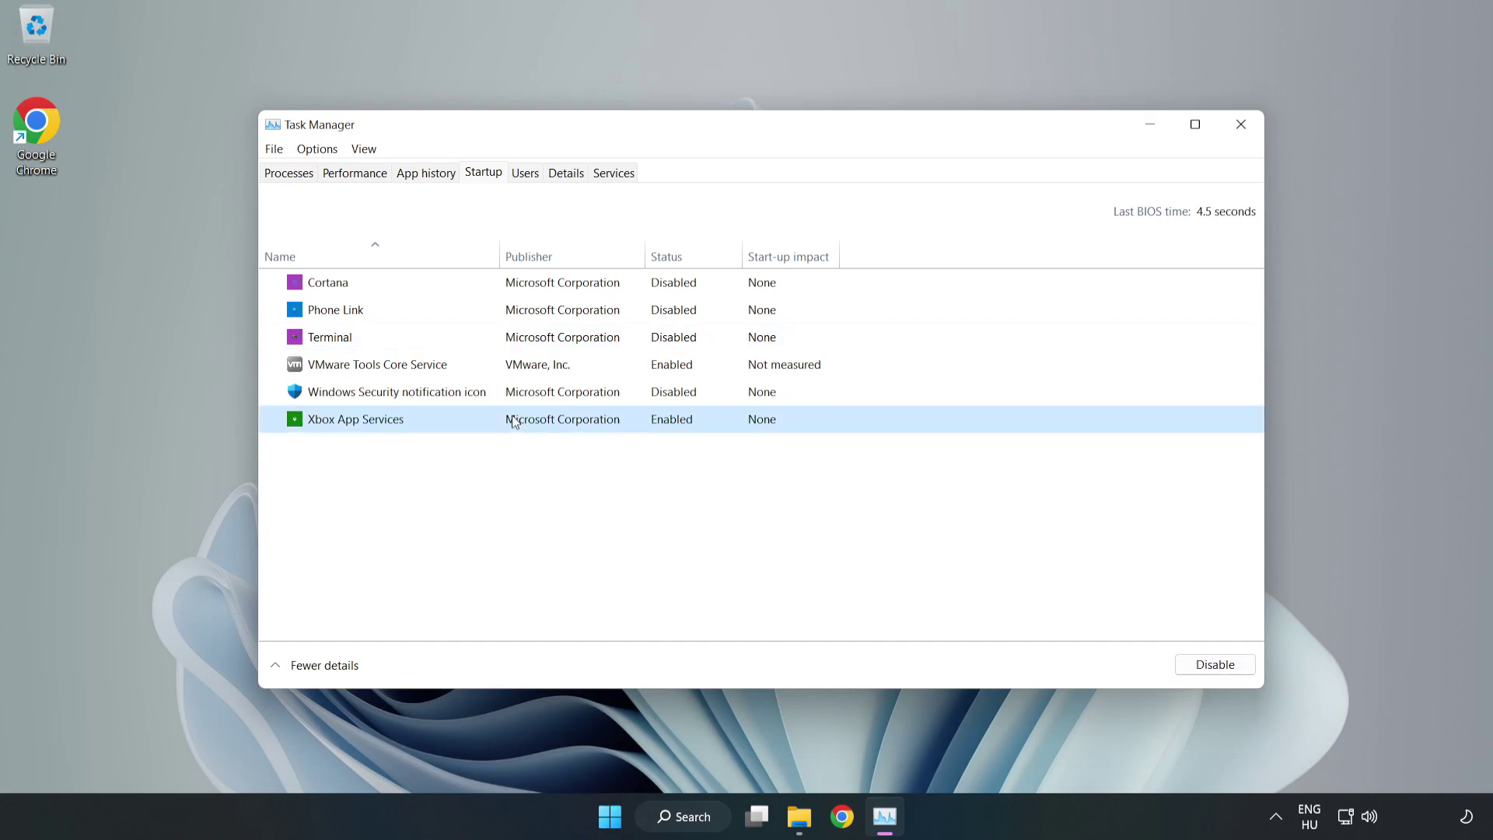
left_click(1191, 669)
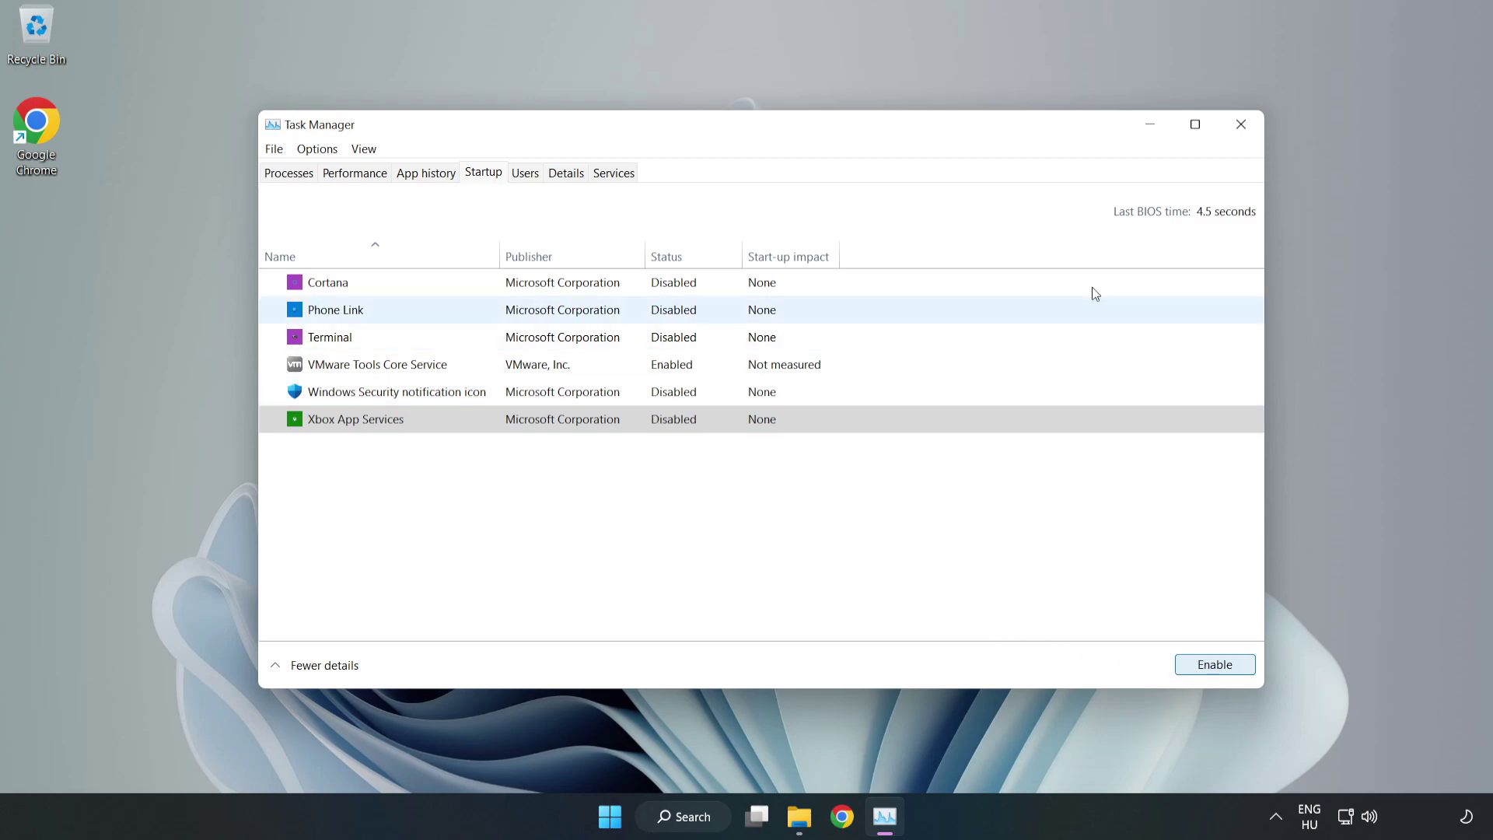
left_click(1240, 126)
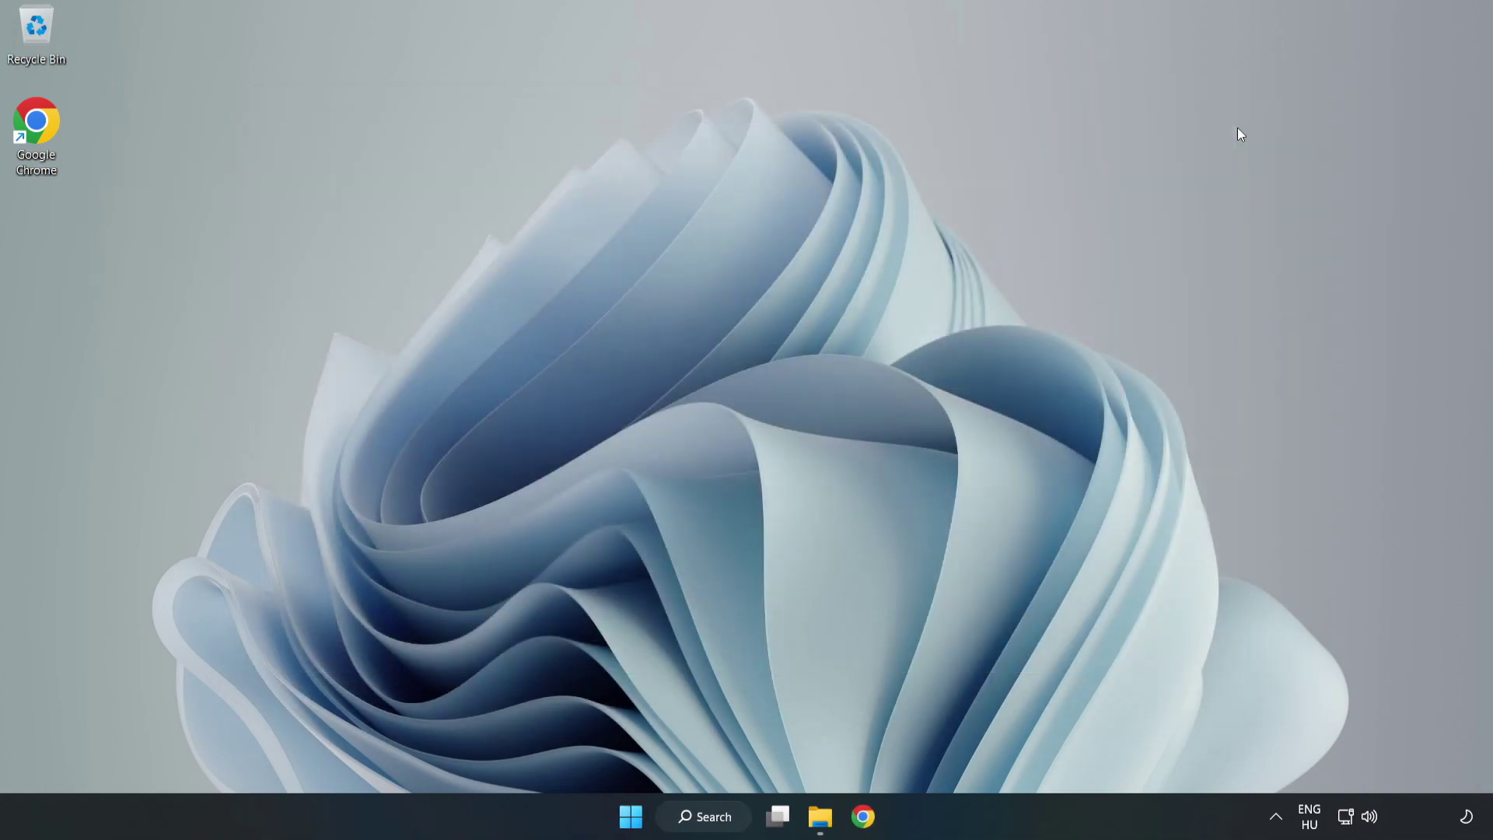
Search the system for update, run a check for Windows updates and close Settings.
left_click(709, 819)
type("update")
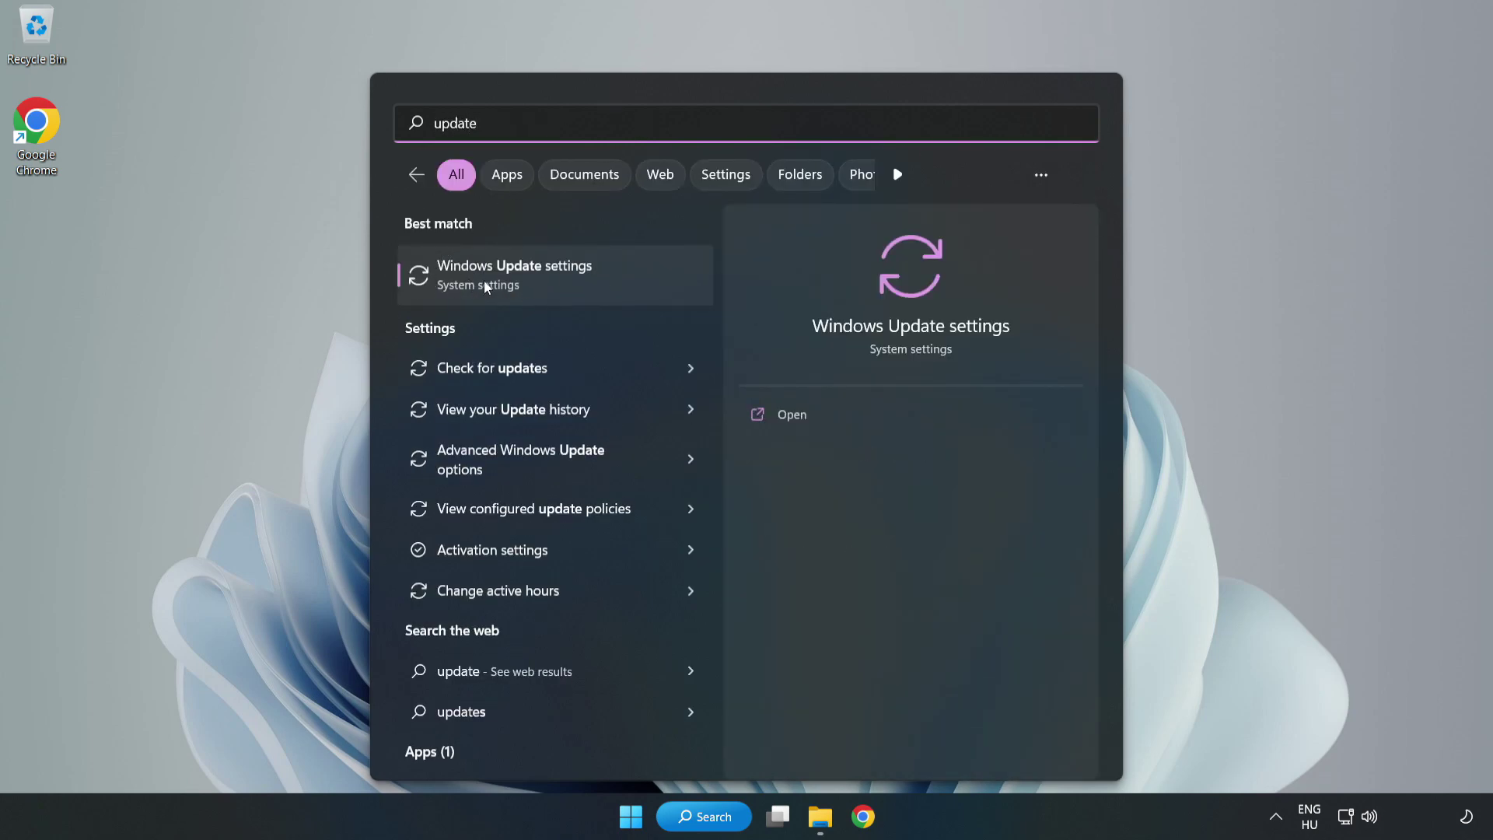
left_click(608, 290)
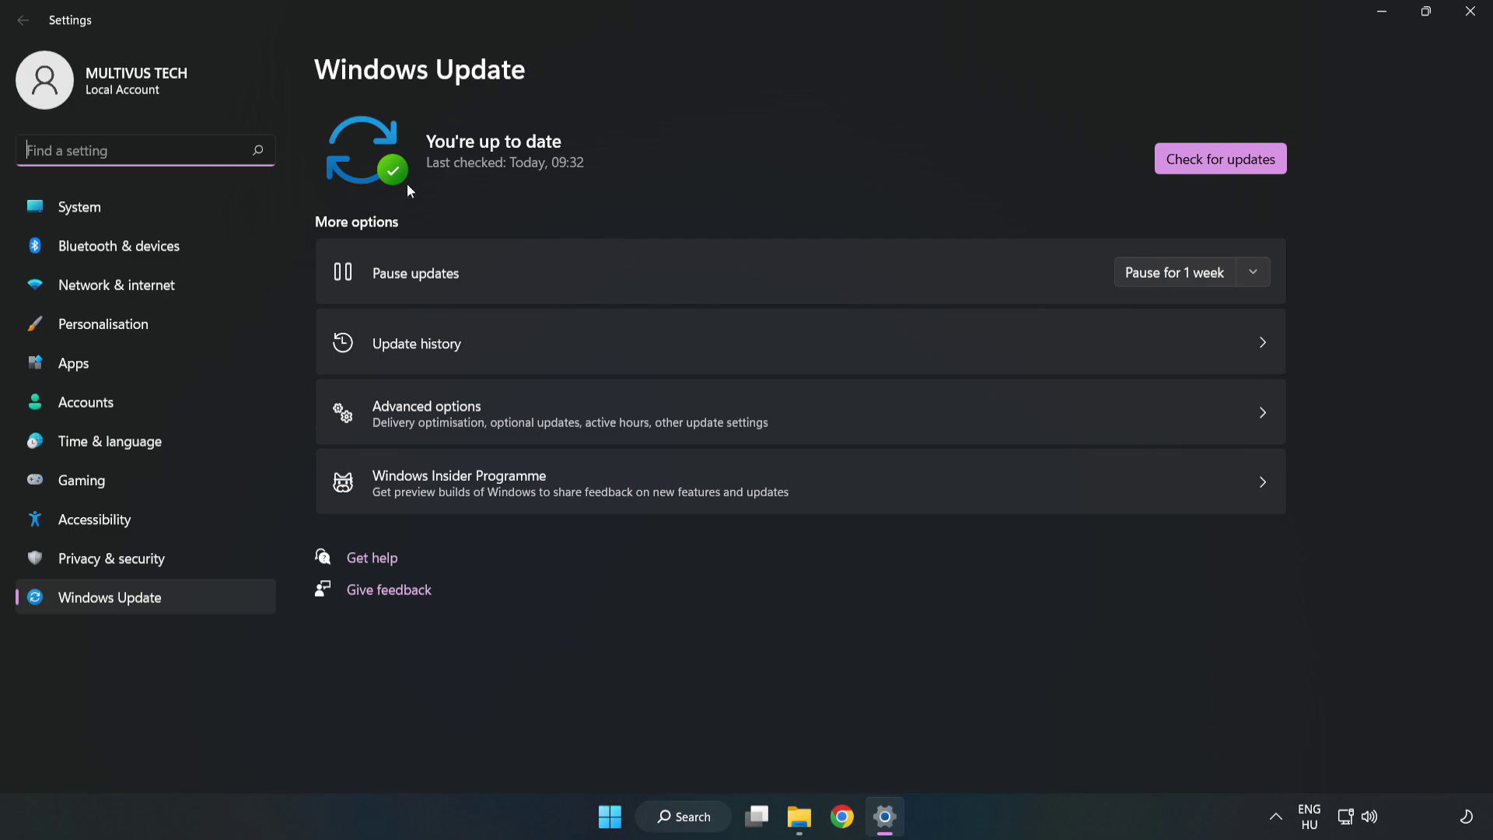
left_click(1200, 165)
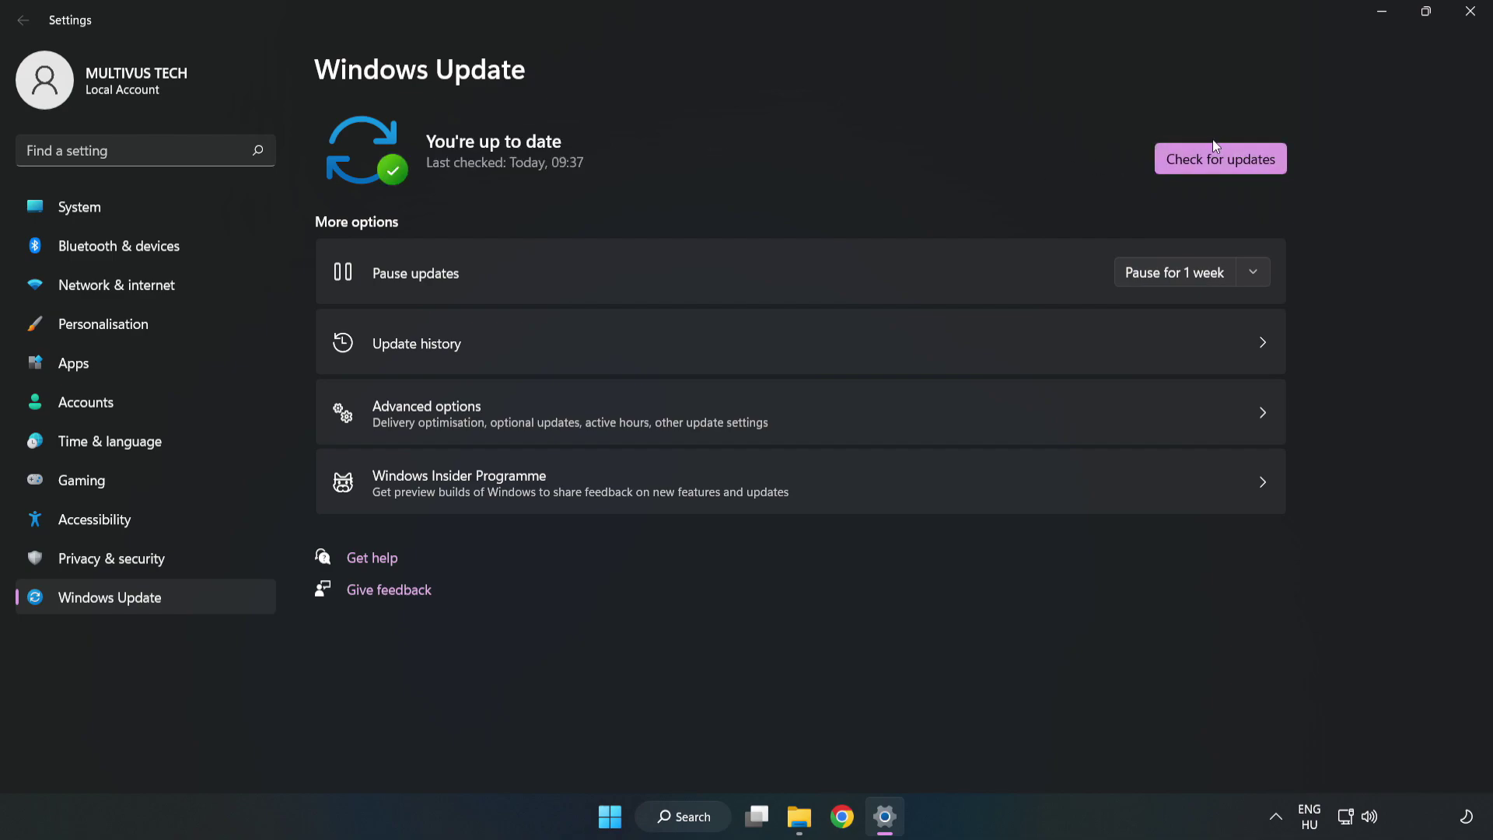
left_click(1465, 19)
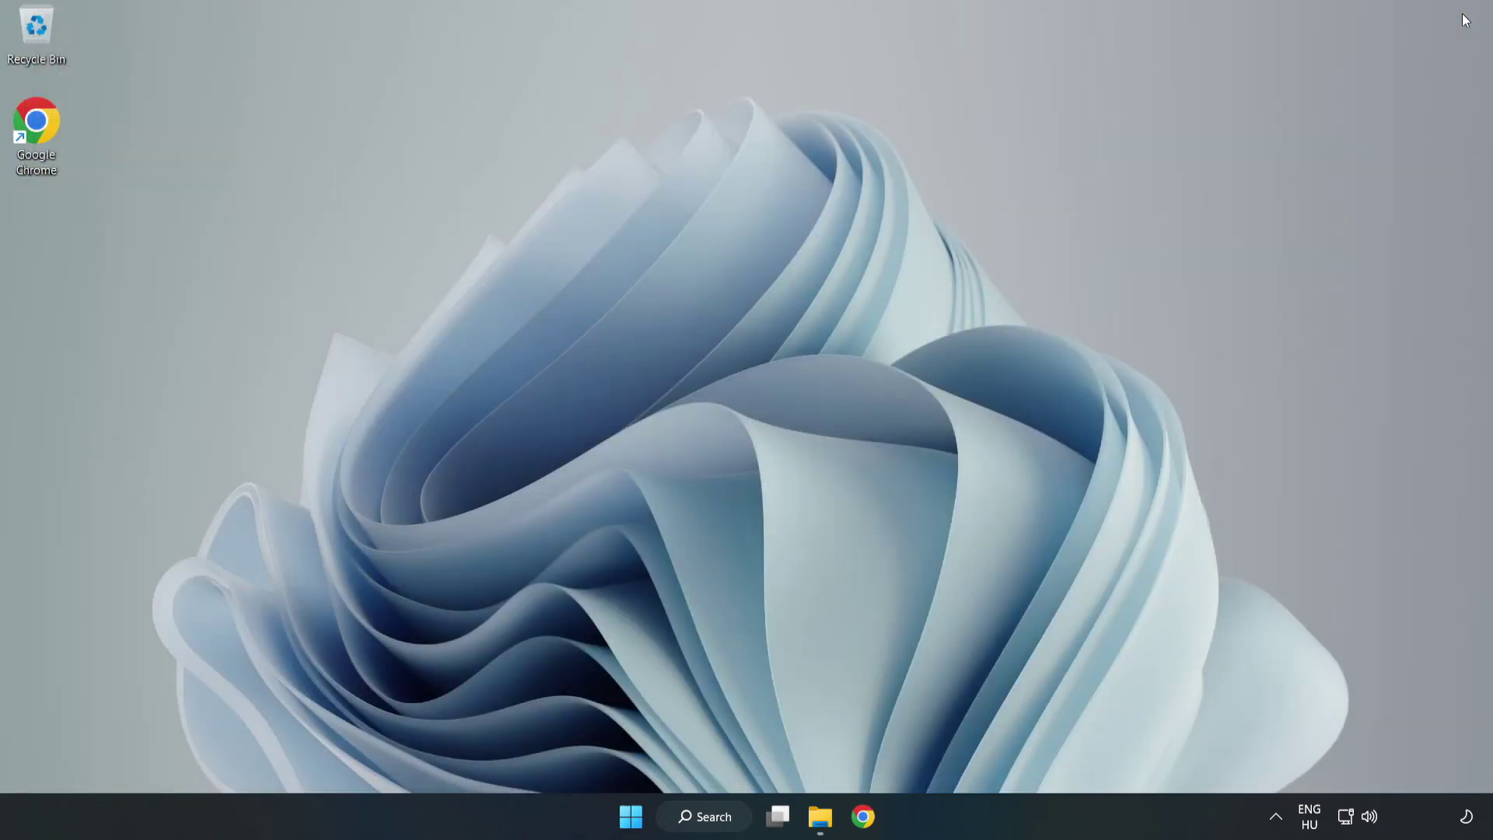
Search for regedit, open Registry Editor and go to the key HKEY_CURRENT_USER\System\GameConfigStore.
left_click(731, 821)
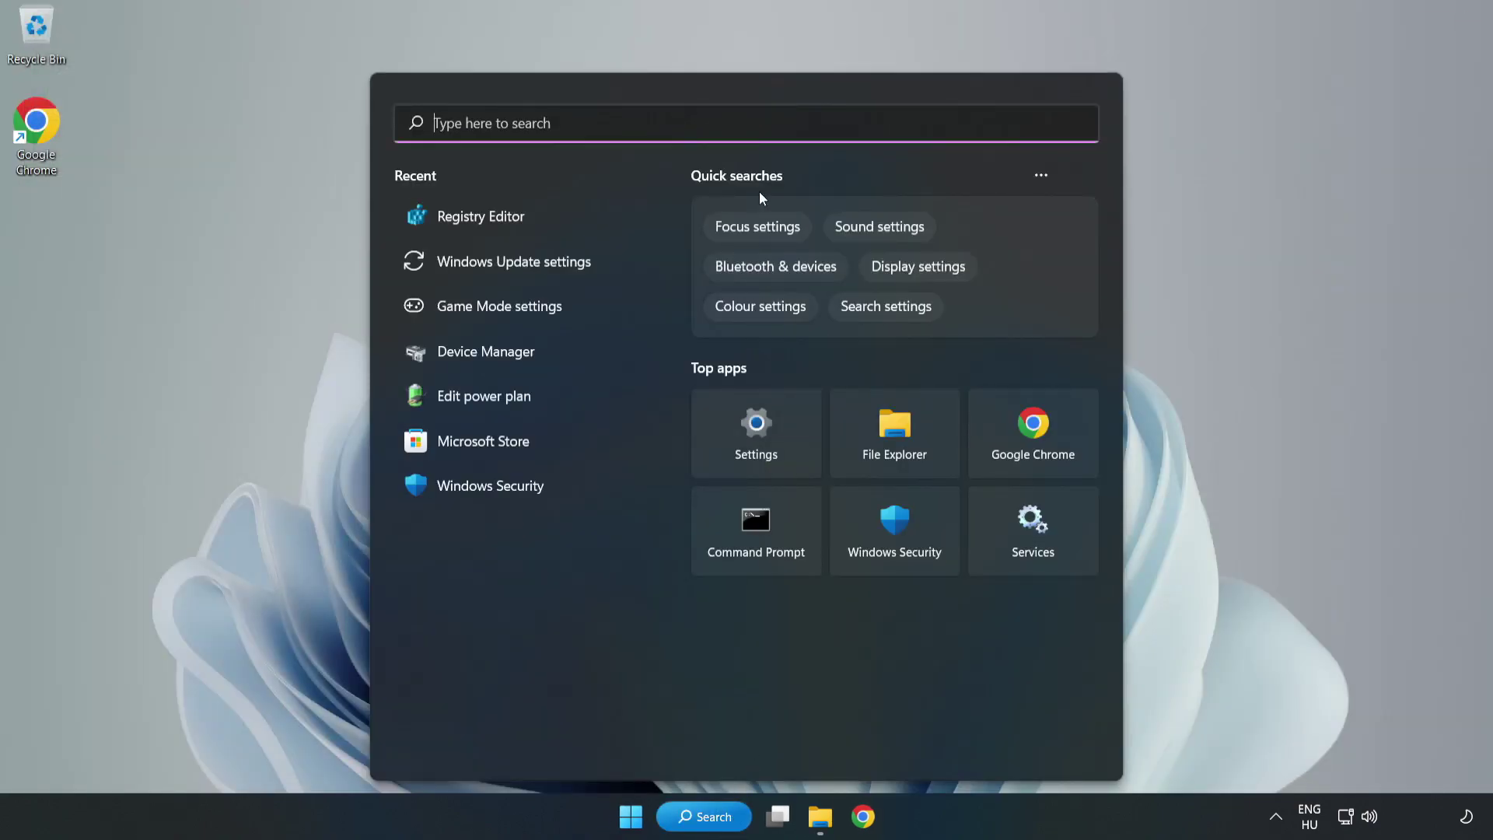
type("regedit")
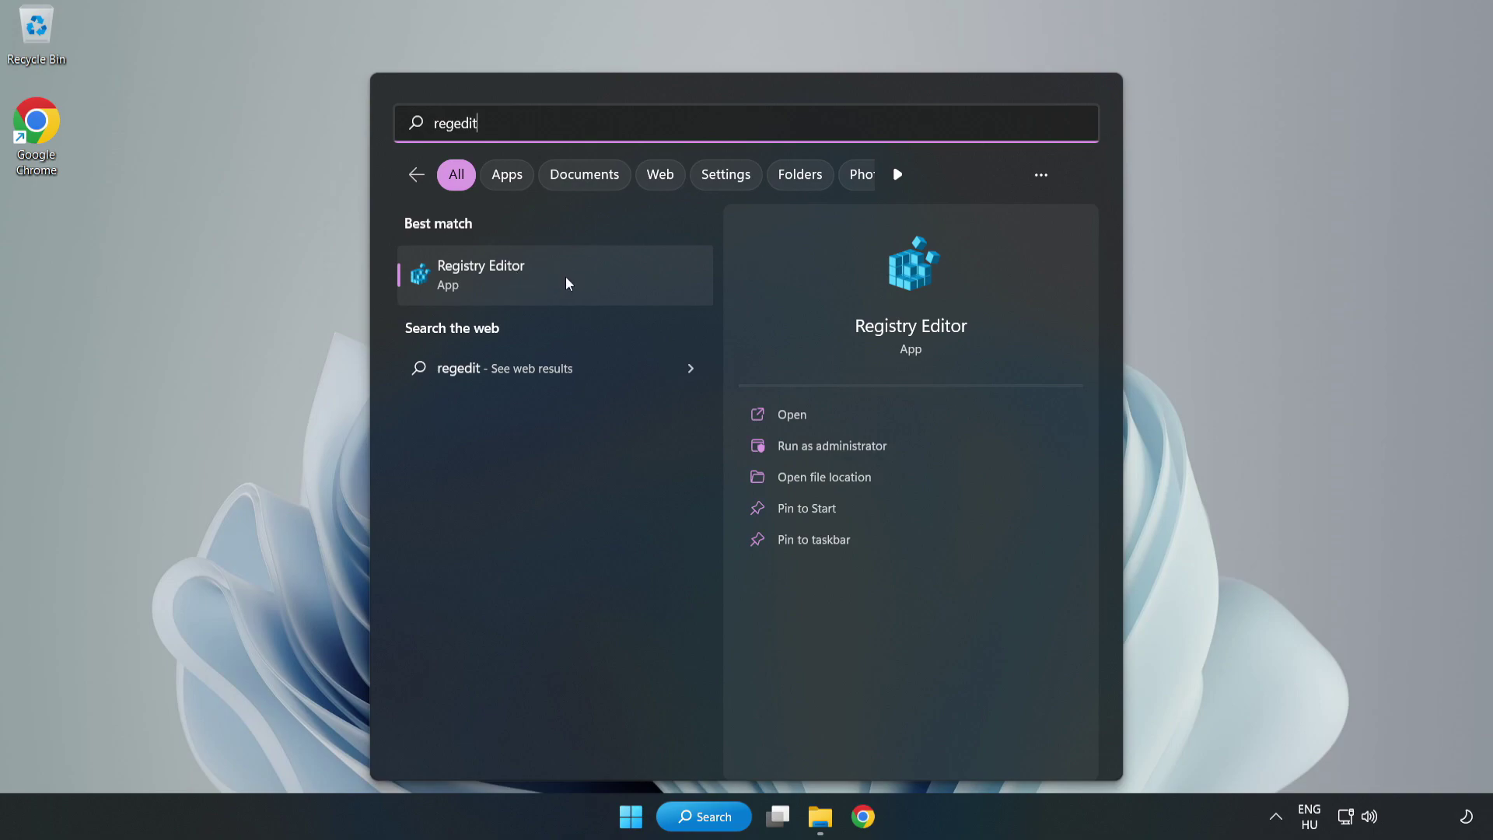
left_click(570, 276)
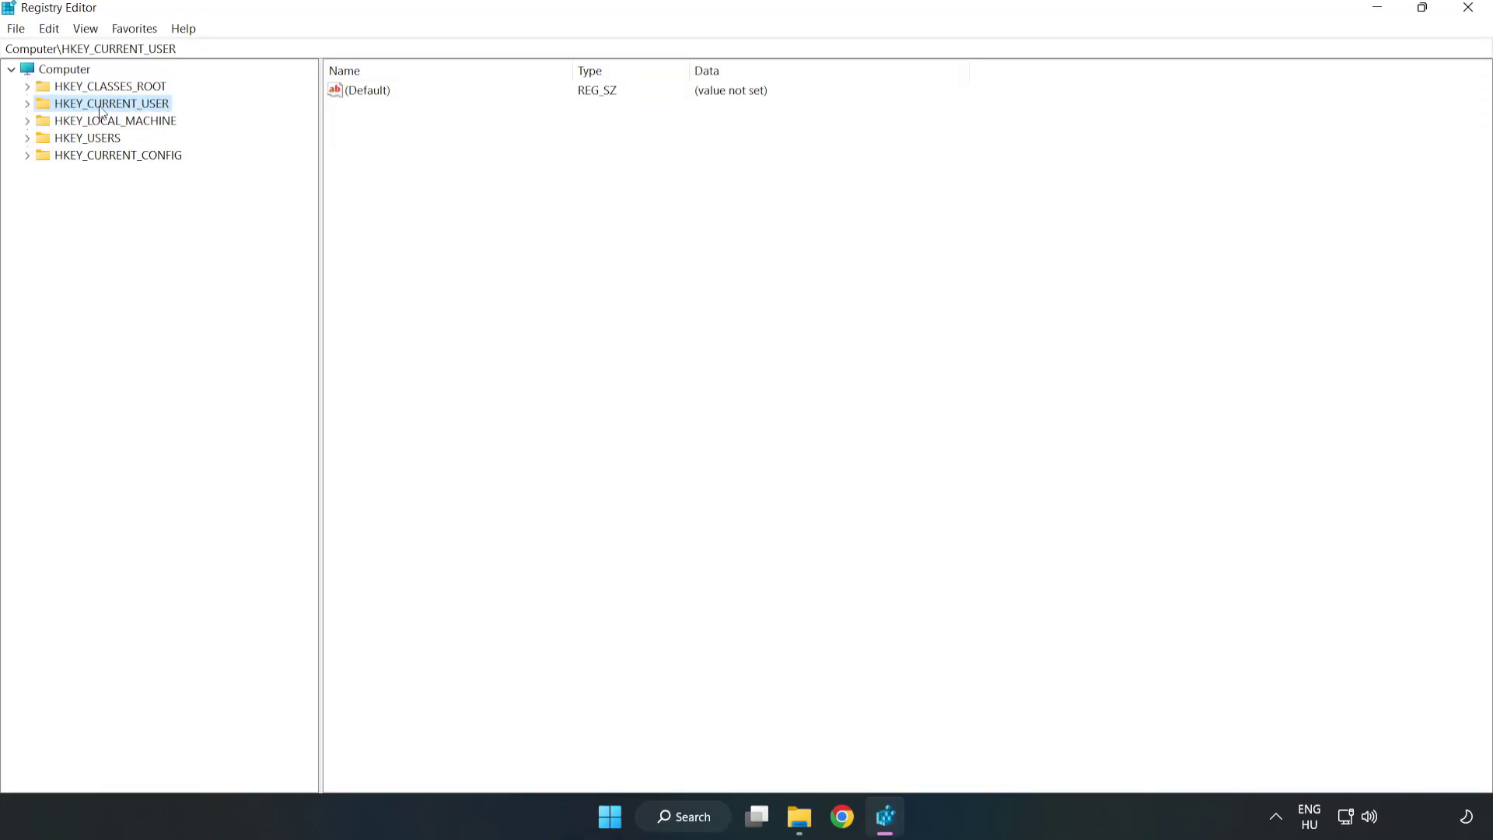
left_click(28, 104)
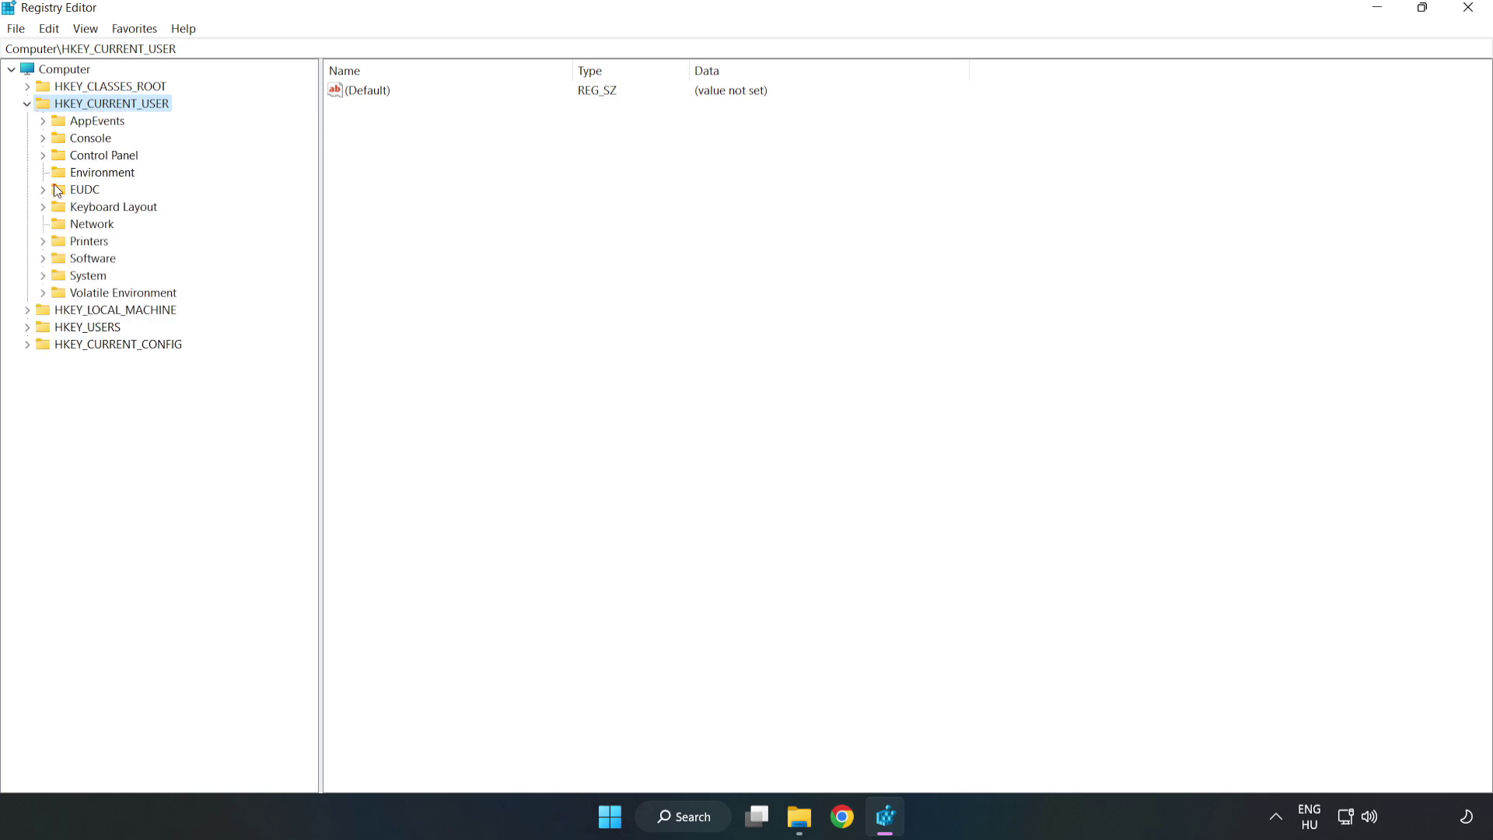
left_click(42, 277)
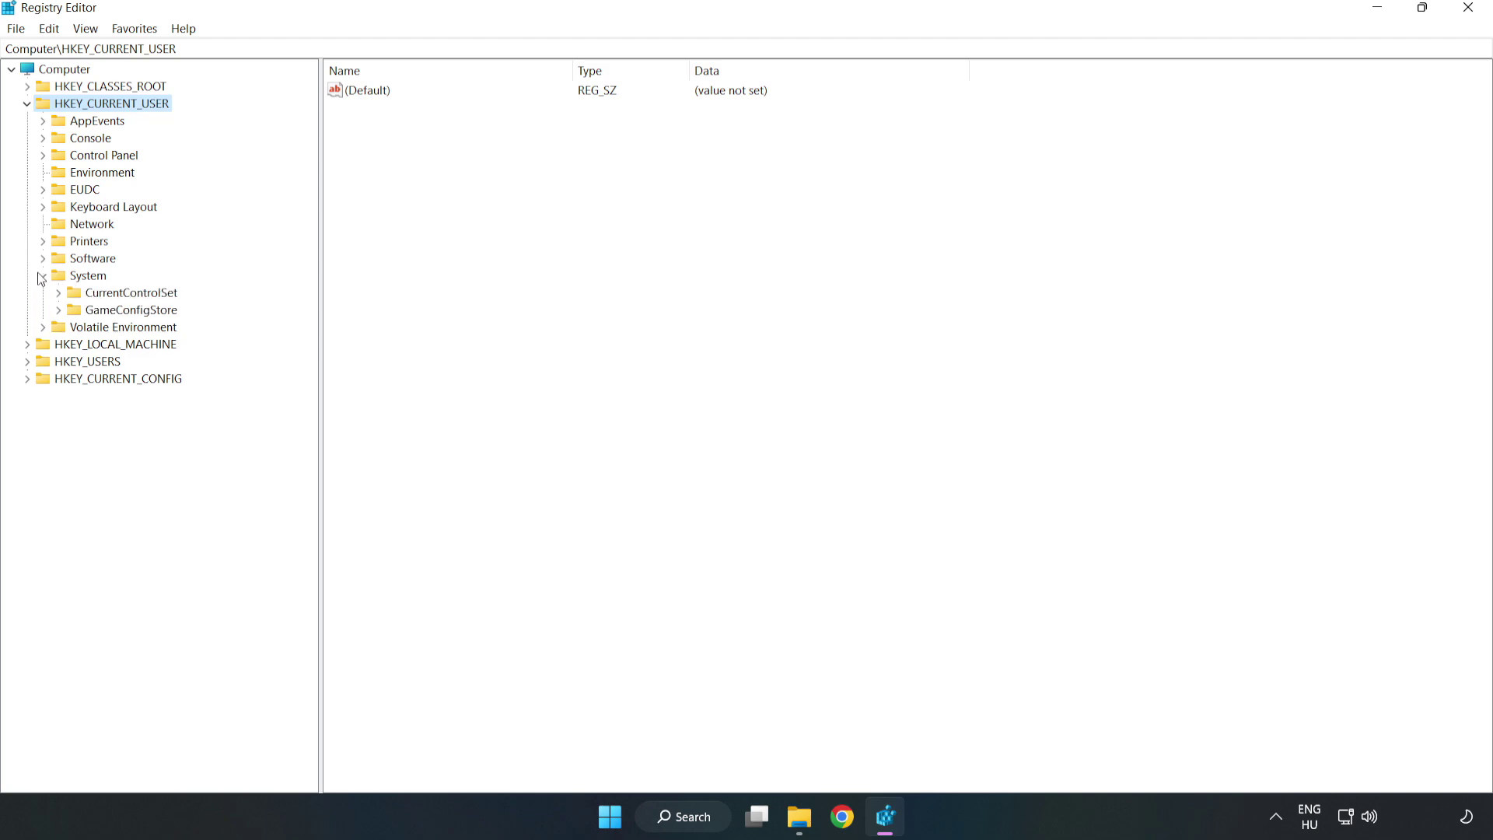
left_click(125, 315)
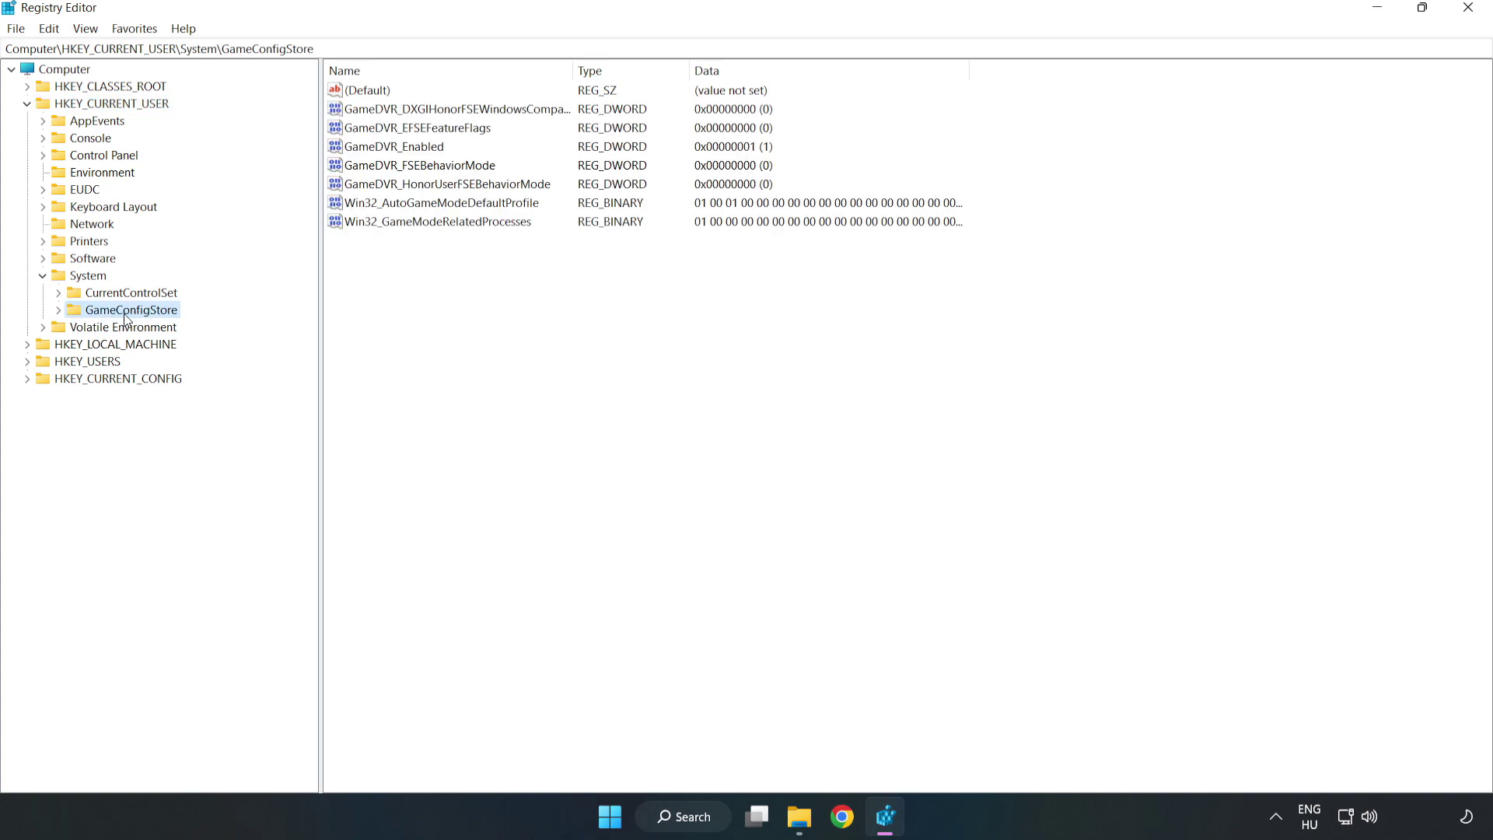
Set the GameDVR_Enabled DWORD value data to 0 in the GameConfigStore key.
left_click(366, 149)
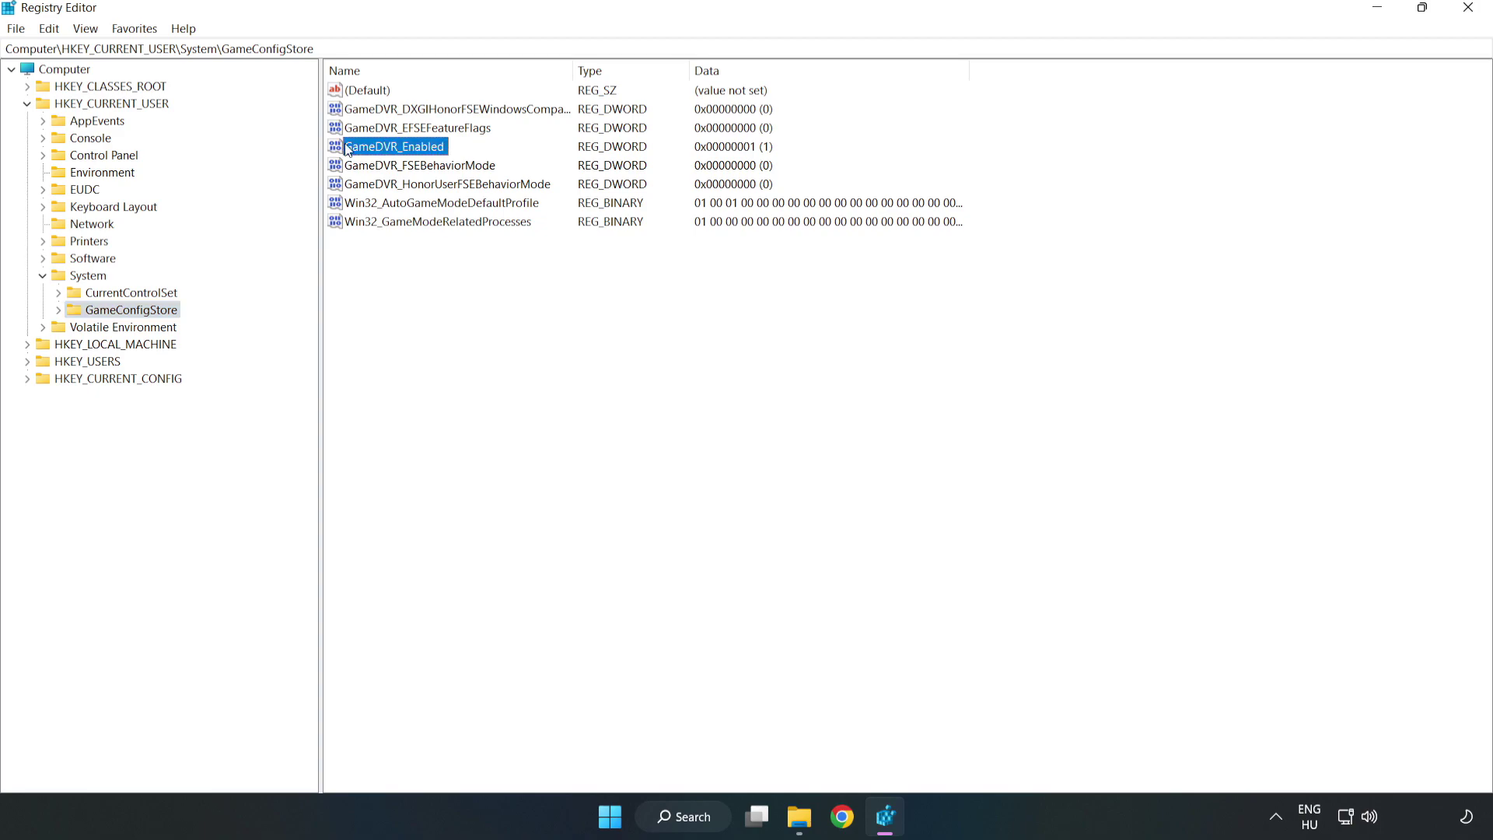
right_click(408, 154)
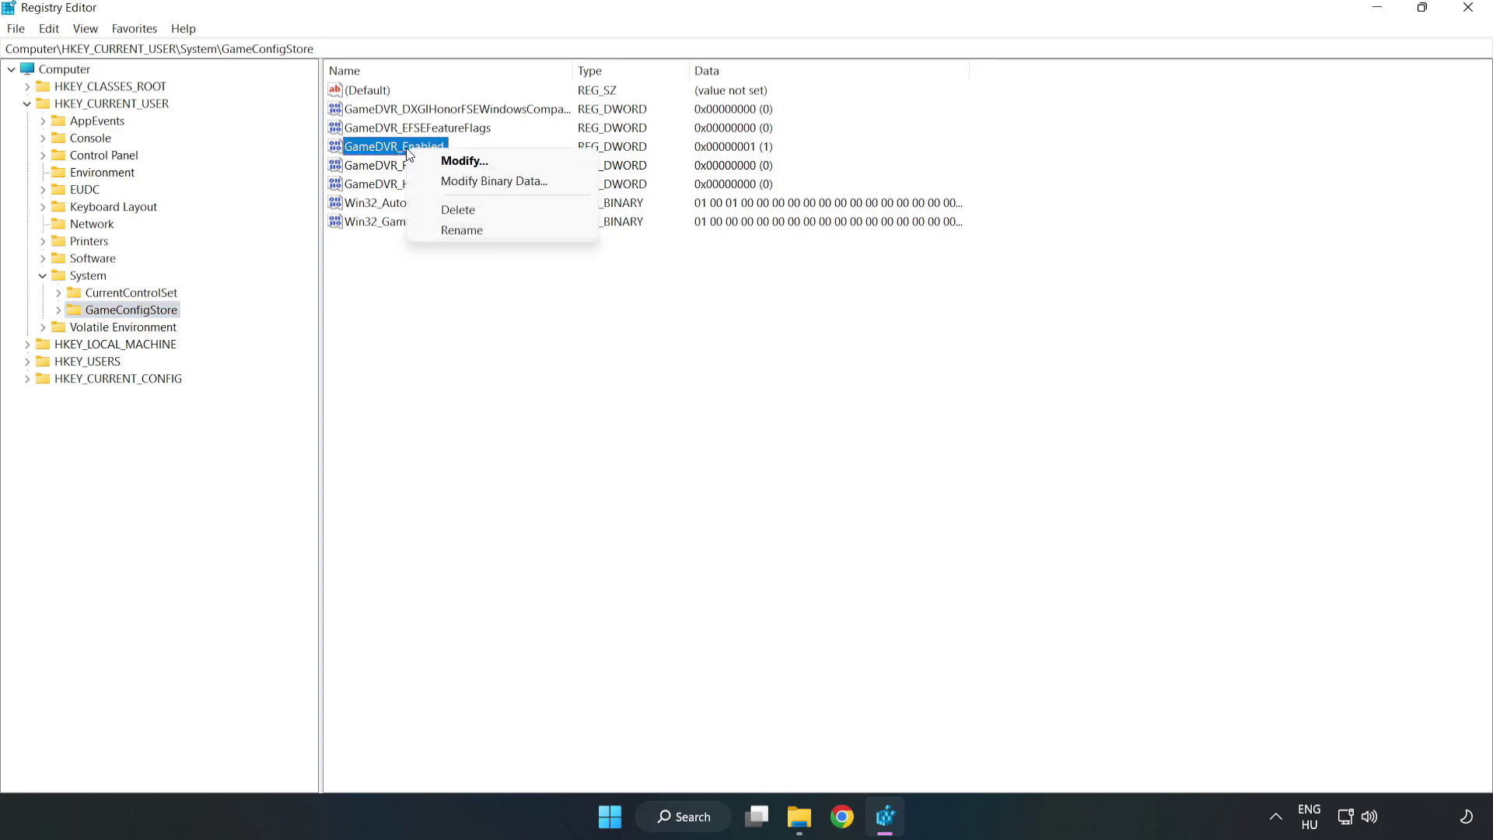
left_click(474, 162)
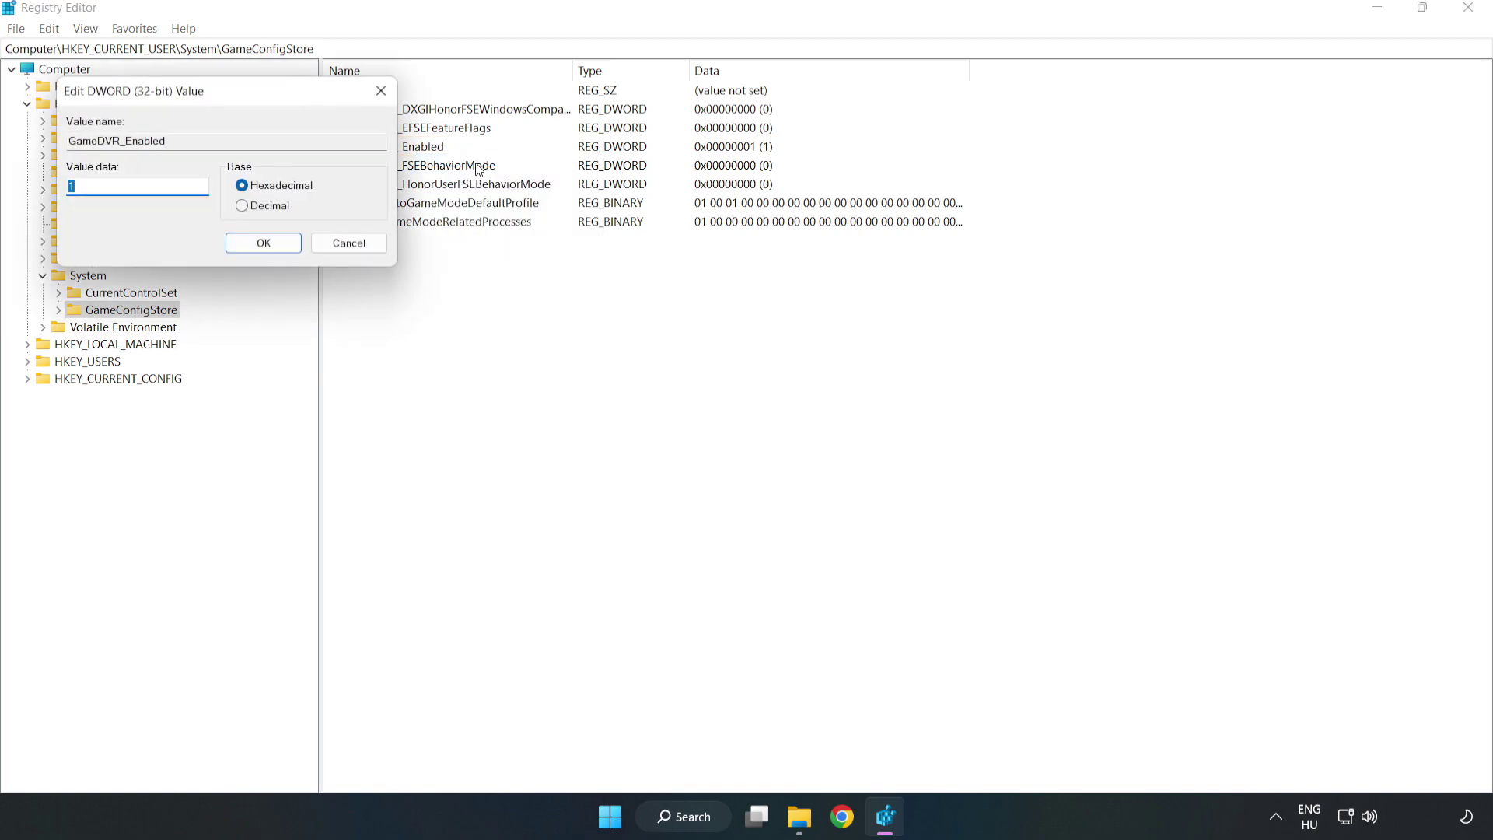
left_click_drag(301, 108, 832, 317)
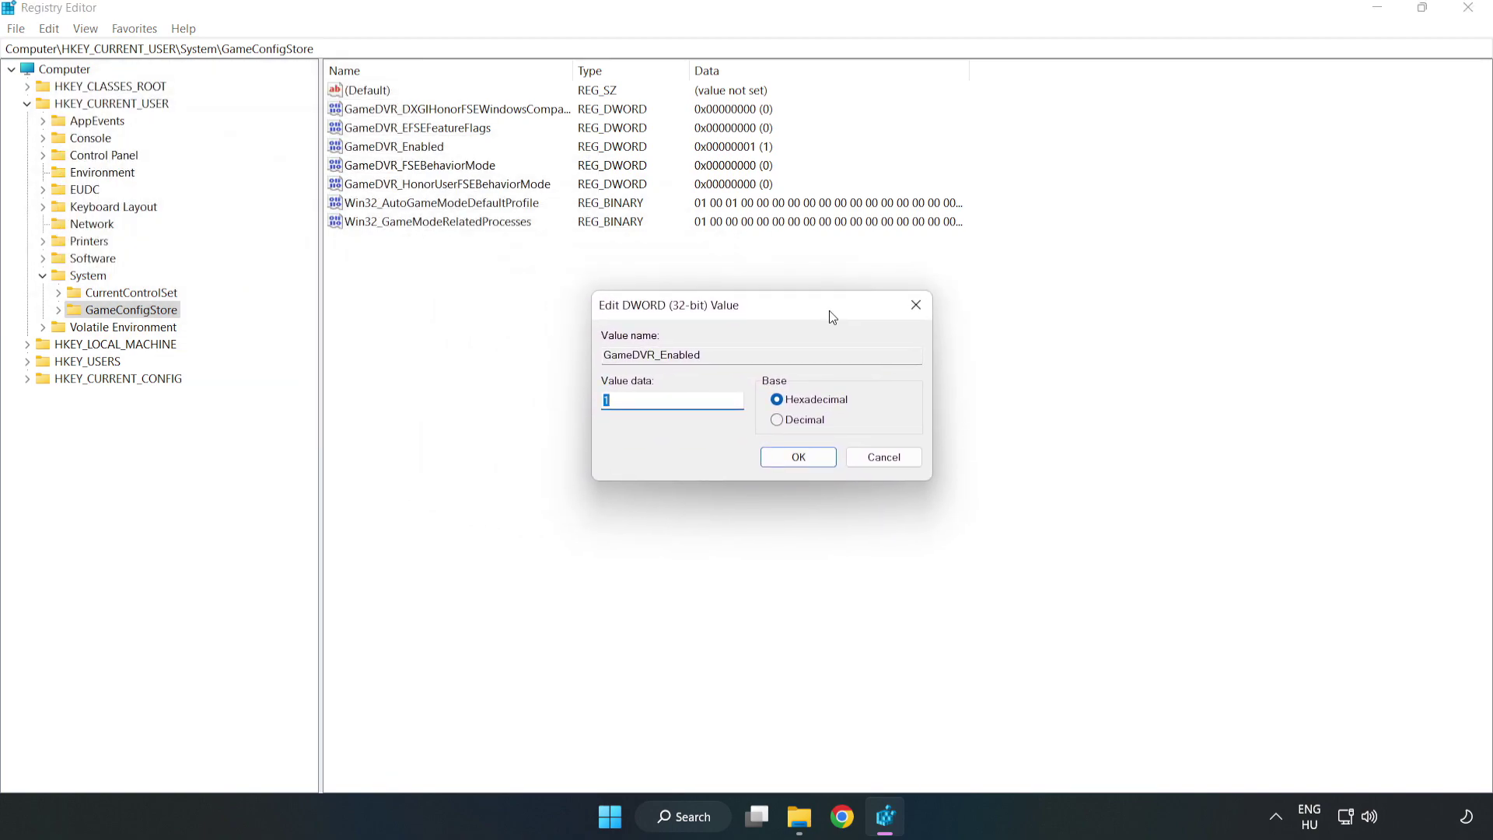
double_click(638, 401)
left_click(799, 457)
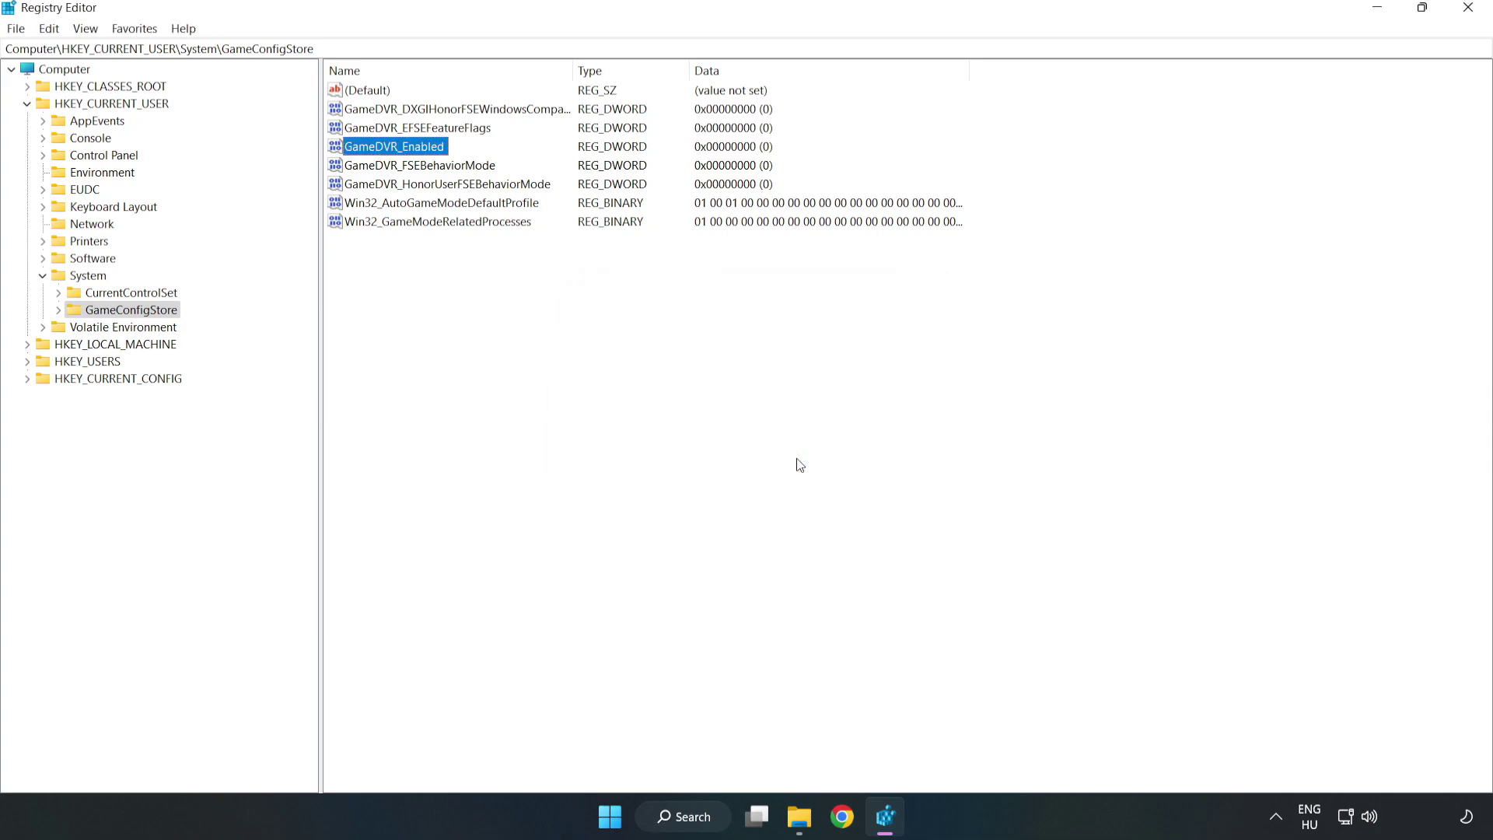
Collapse HKEY_CURRENT_USER and open the key HKEY_LOCAL_MACHINE\SOFTWARE\Microsoft\PolicyManager\default\ApplicationManagement\AllowGameDVR.
left_click(27, 104)
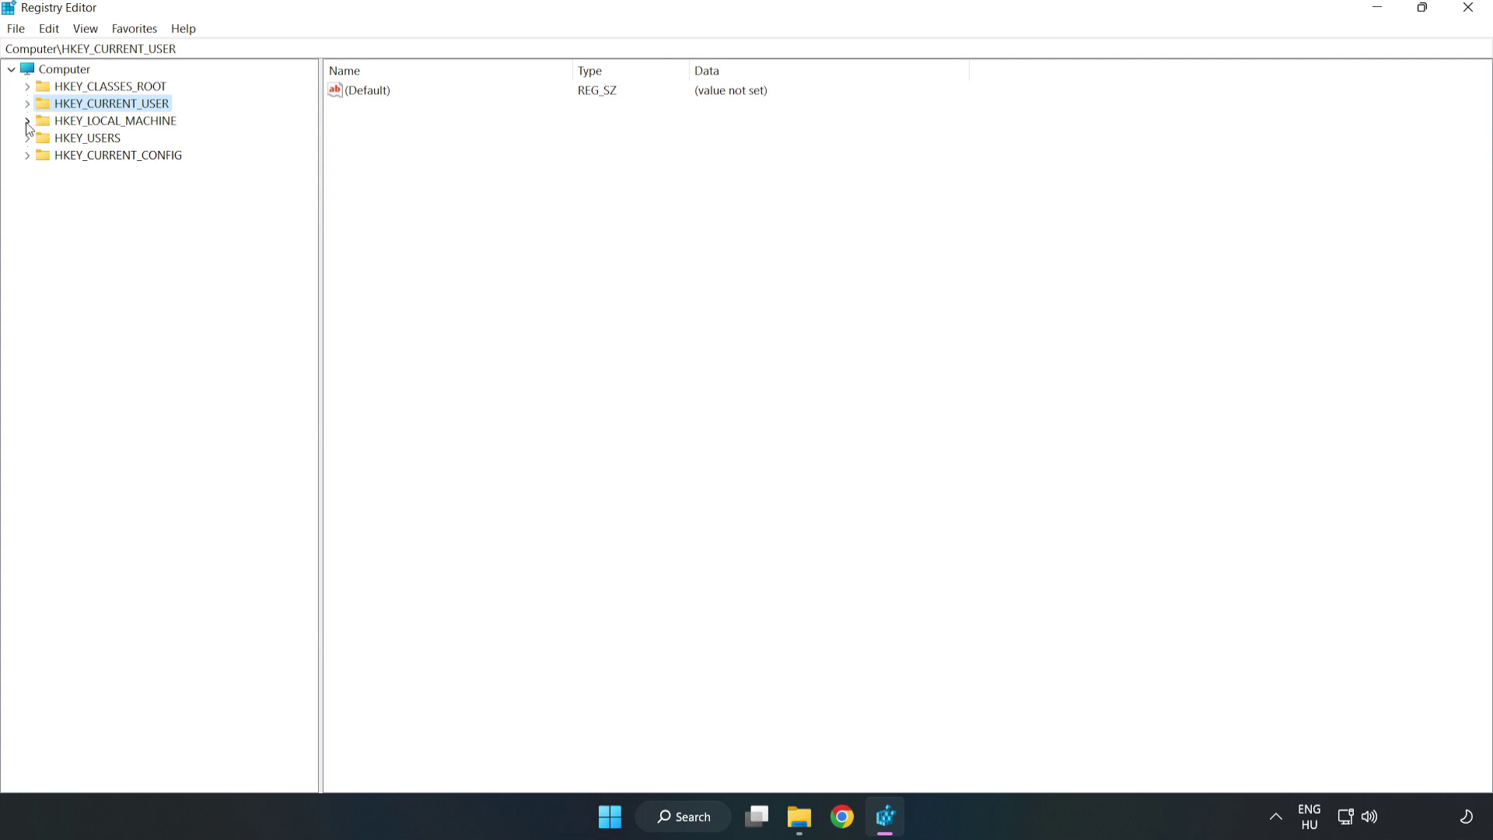
double_click(36, 123)
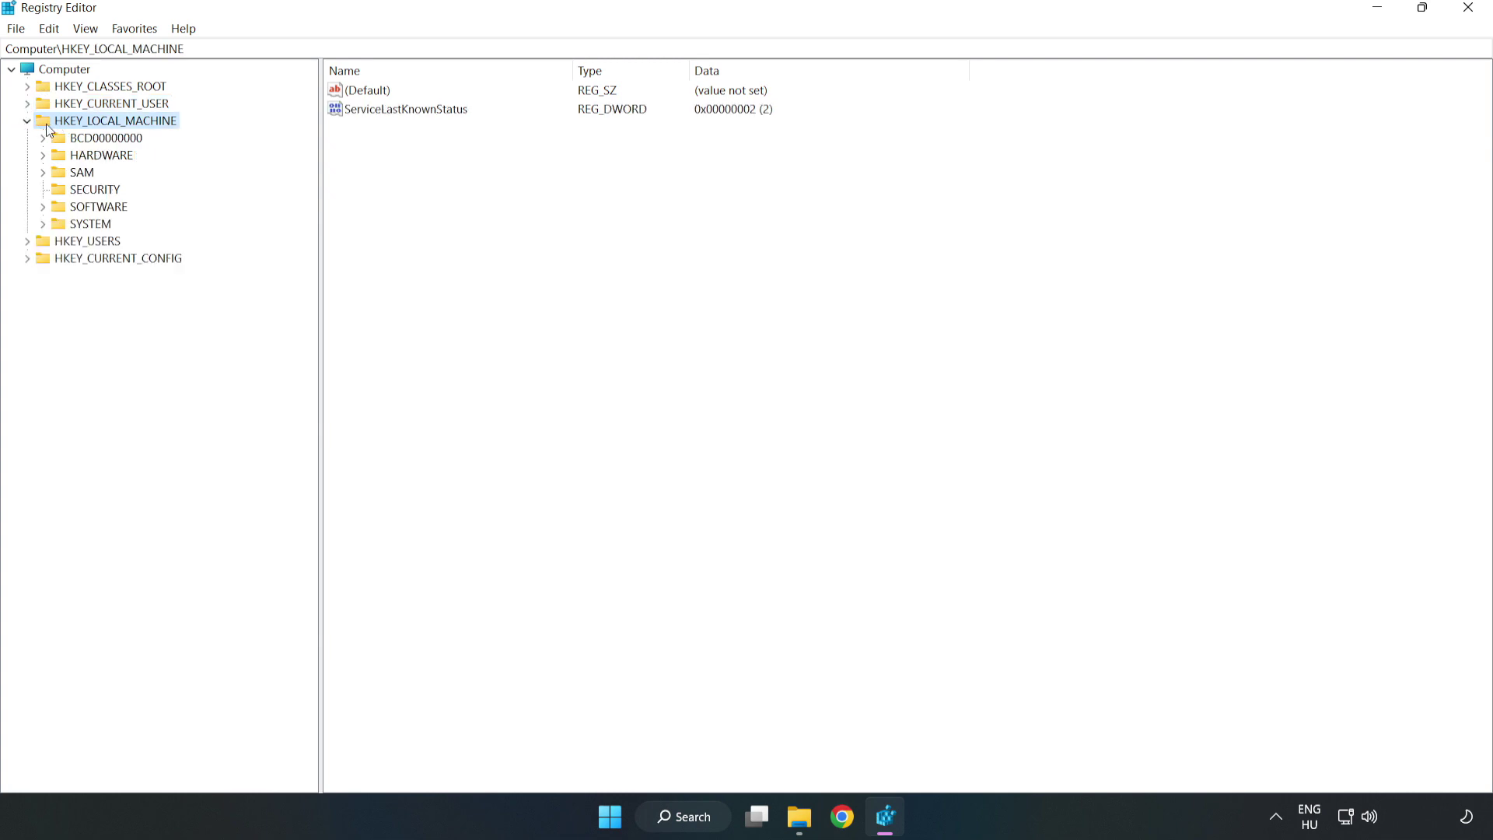
left_click(42, 207)
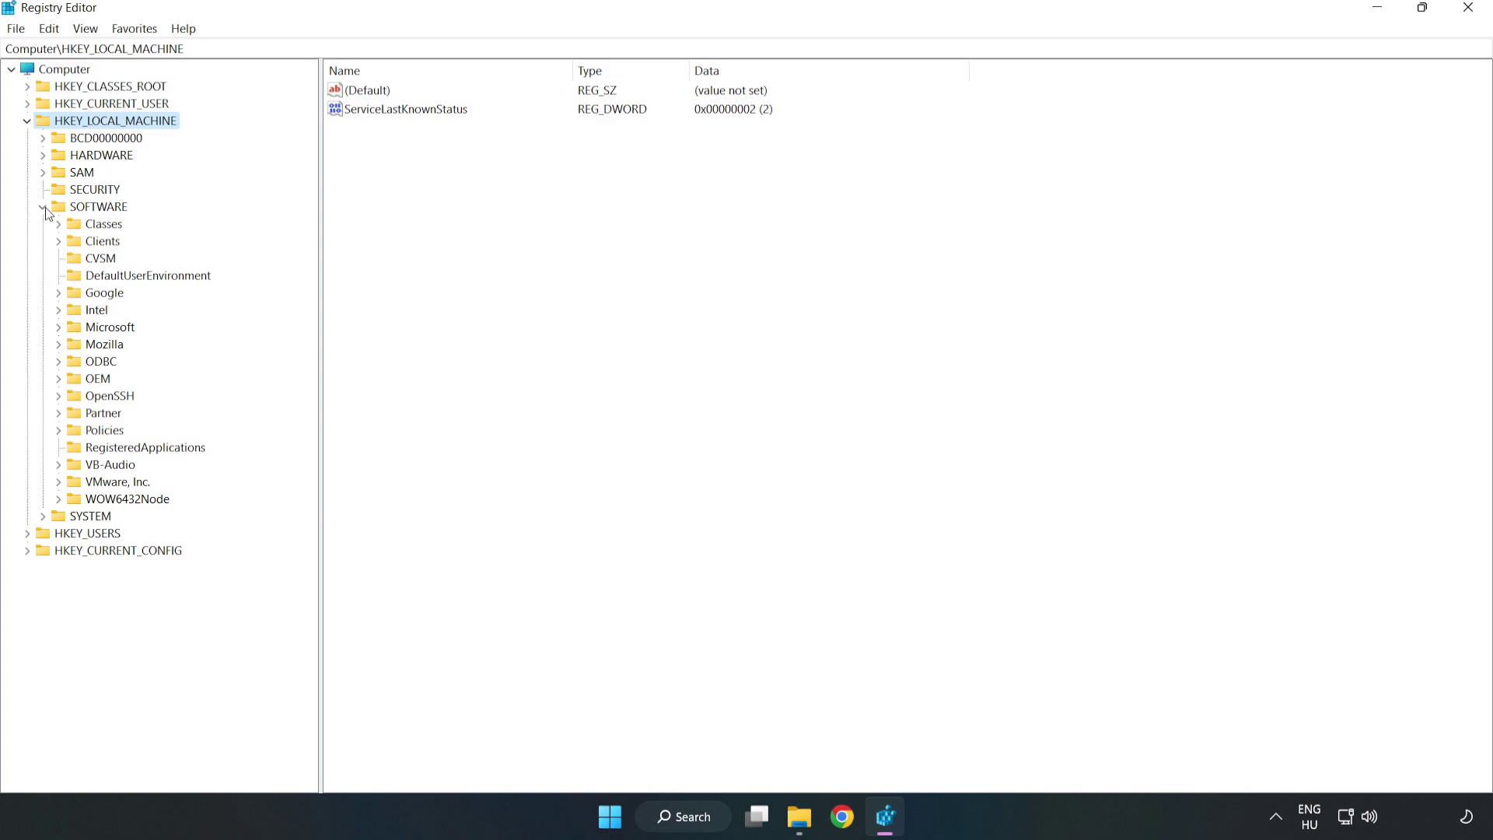
left_click(58, 327)
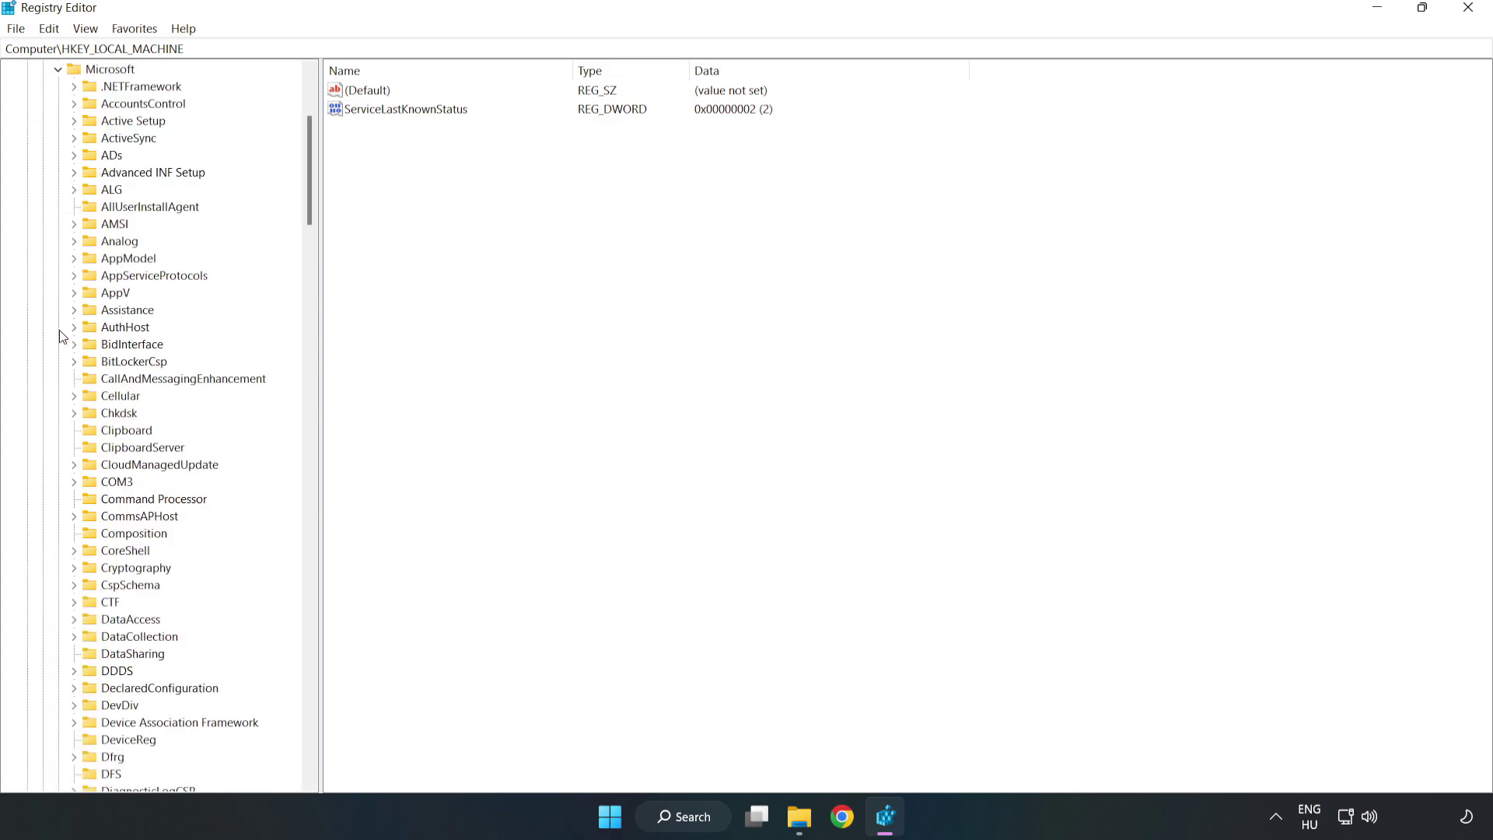
left_click_drag(305, 199, 156, 408)
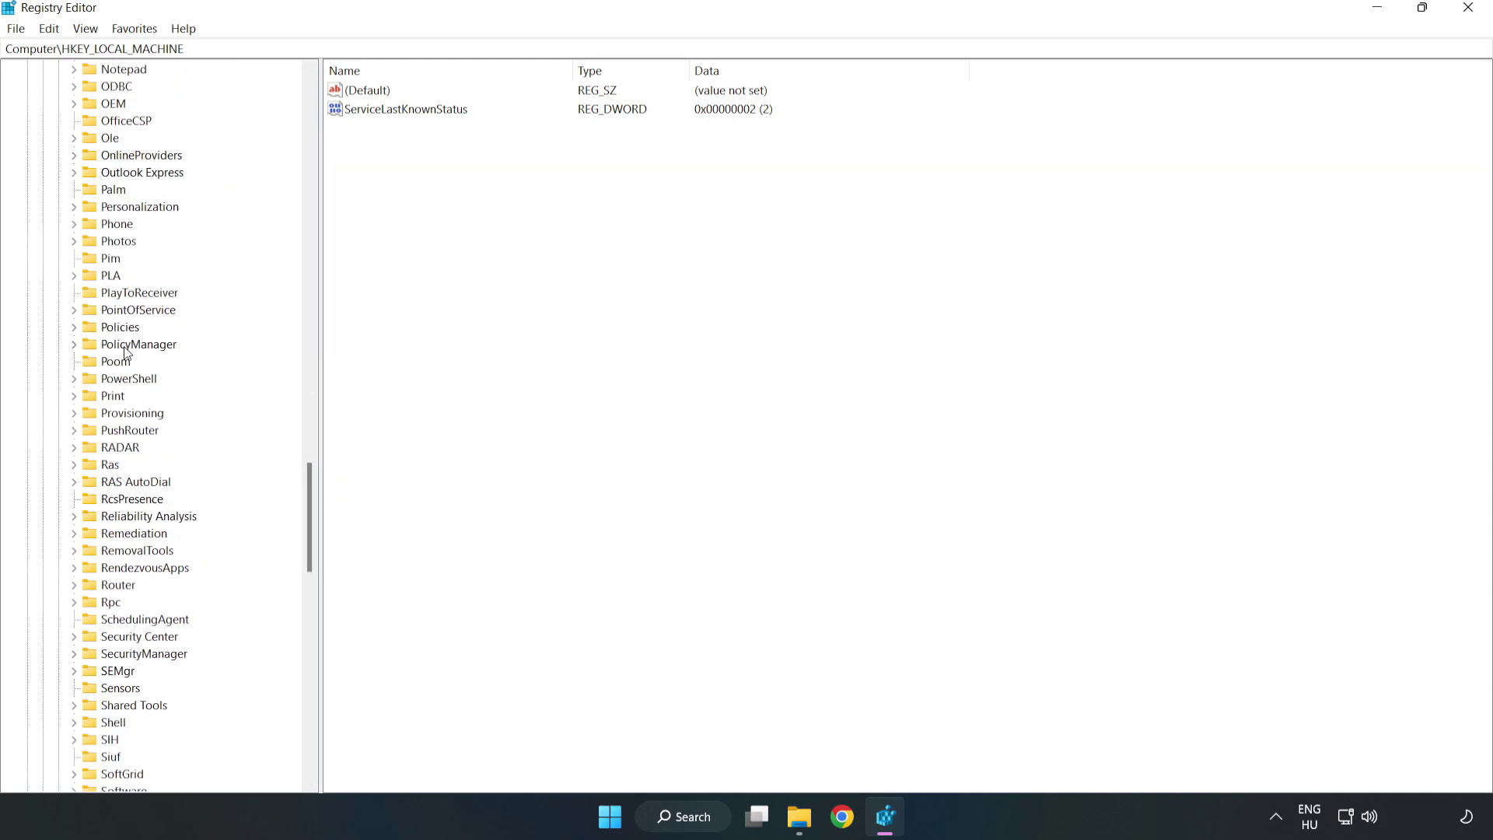
left_click(74, 345)
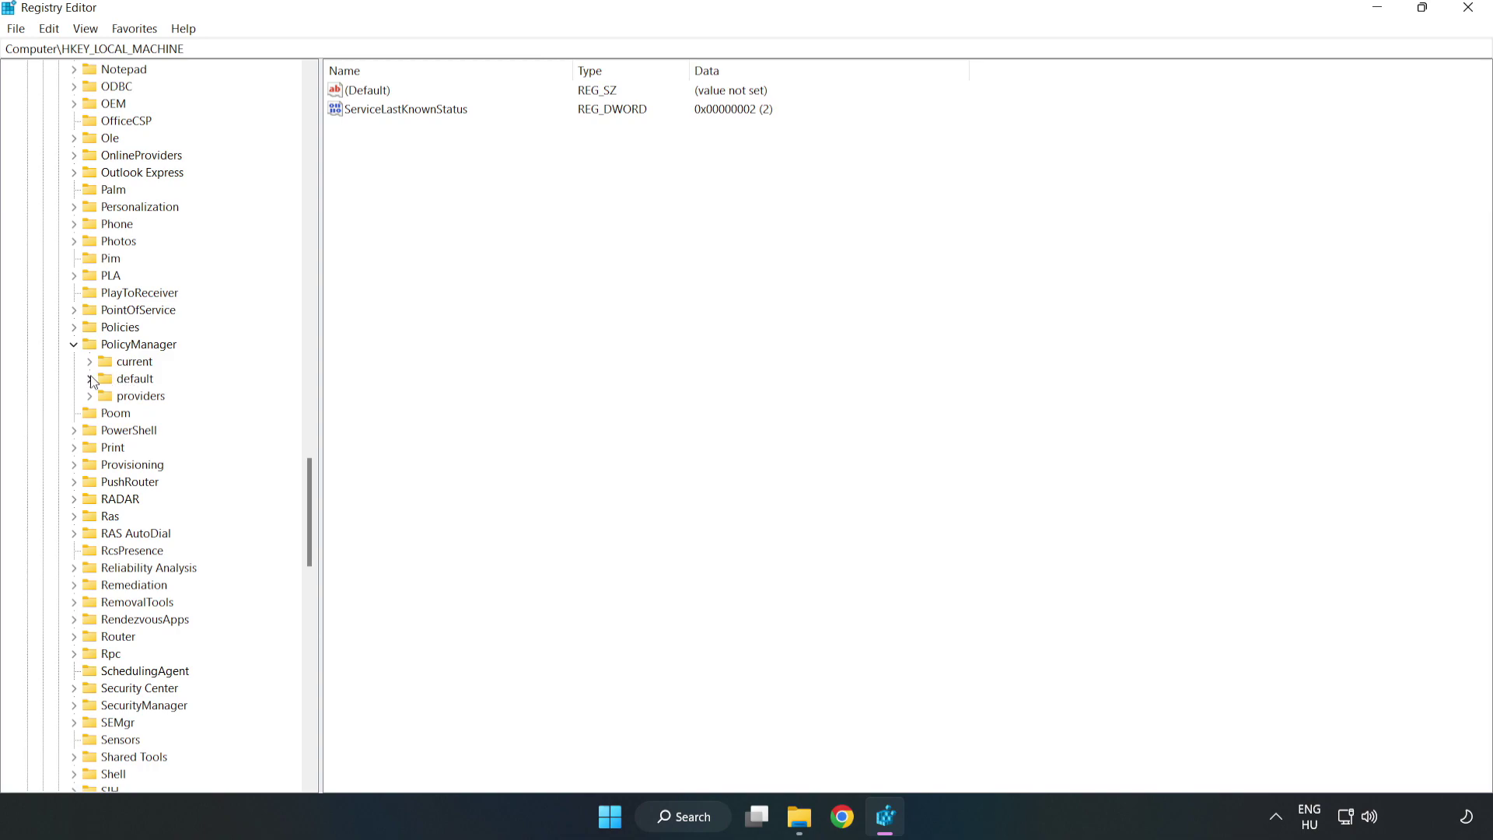
left_click(89, 378)
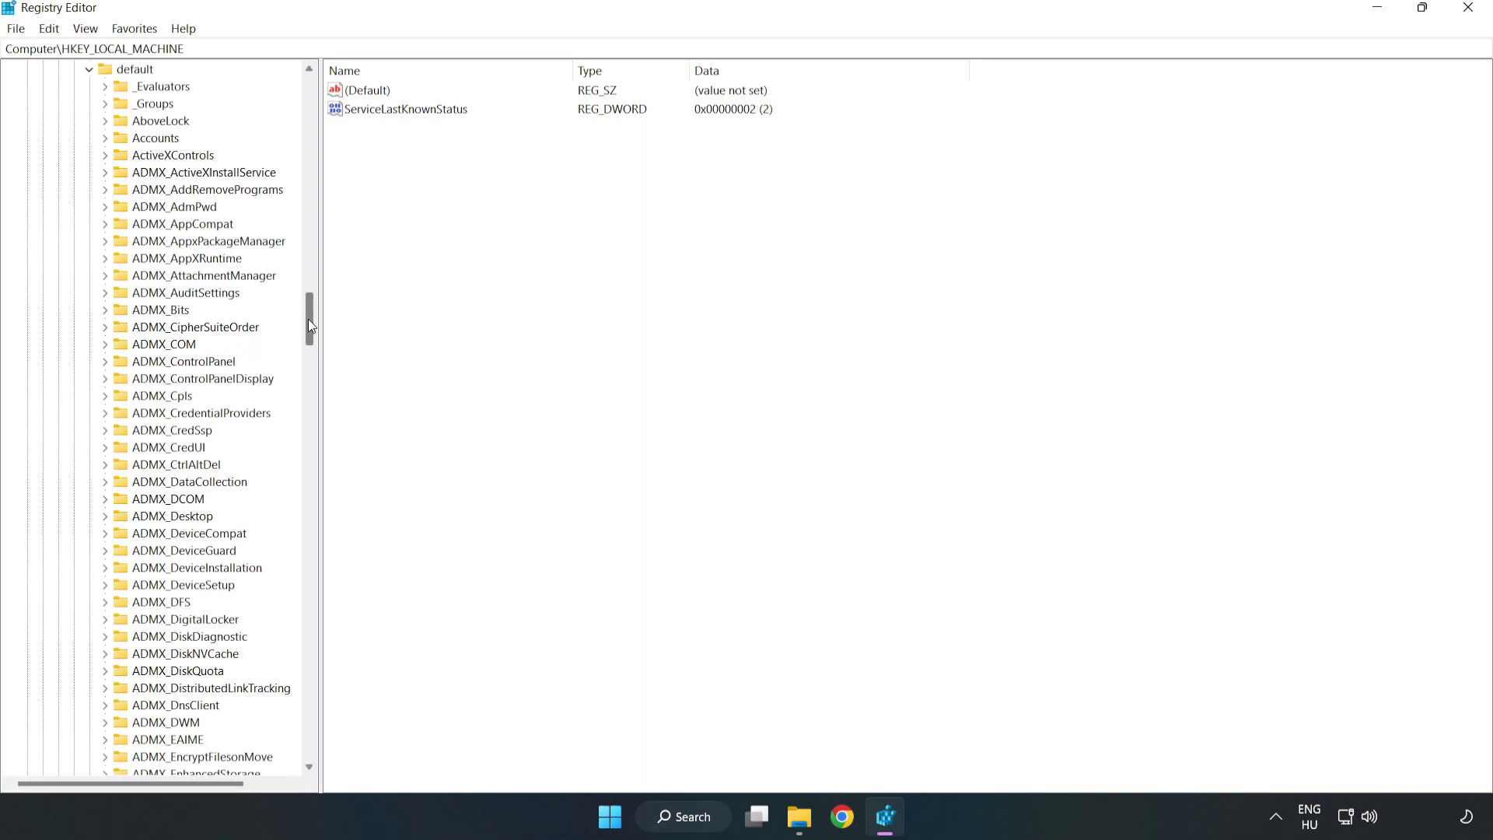
left_click_drag(309, 320, 302, 493)
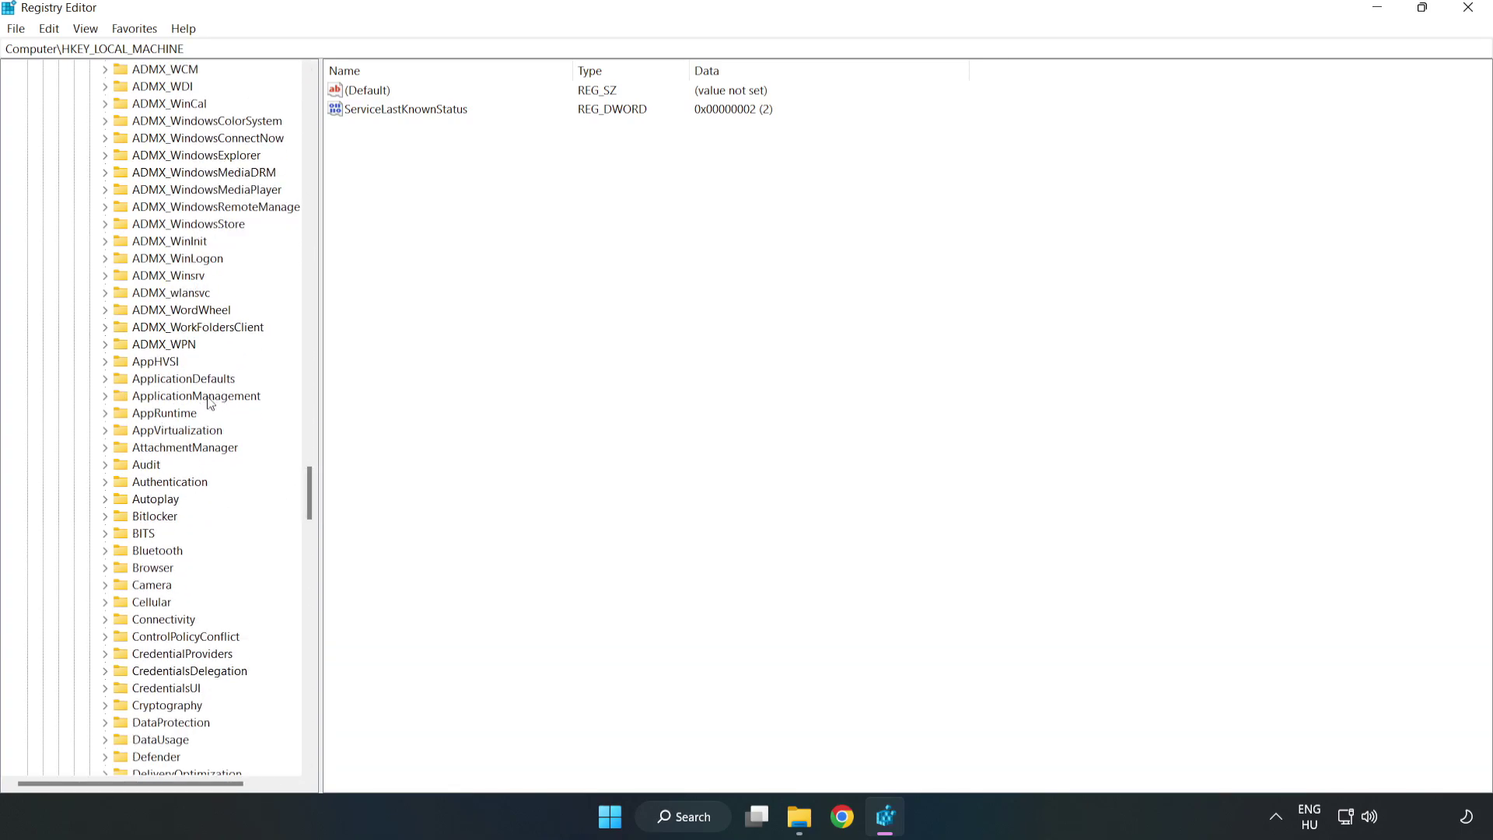
left_click(106, 397)
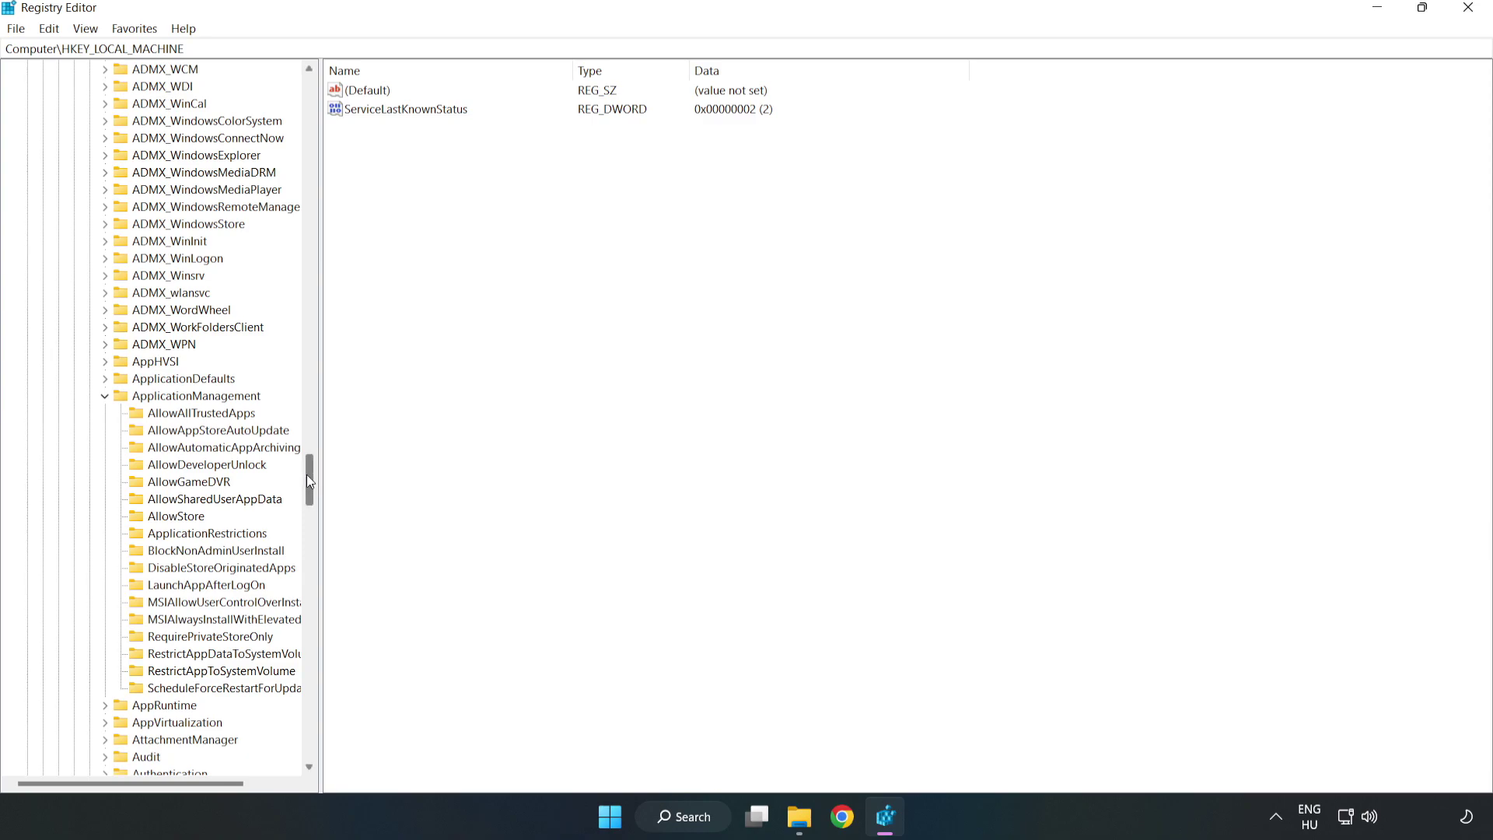
left_click(174, 483)
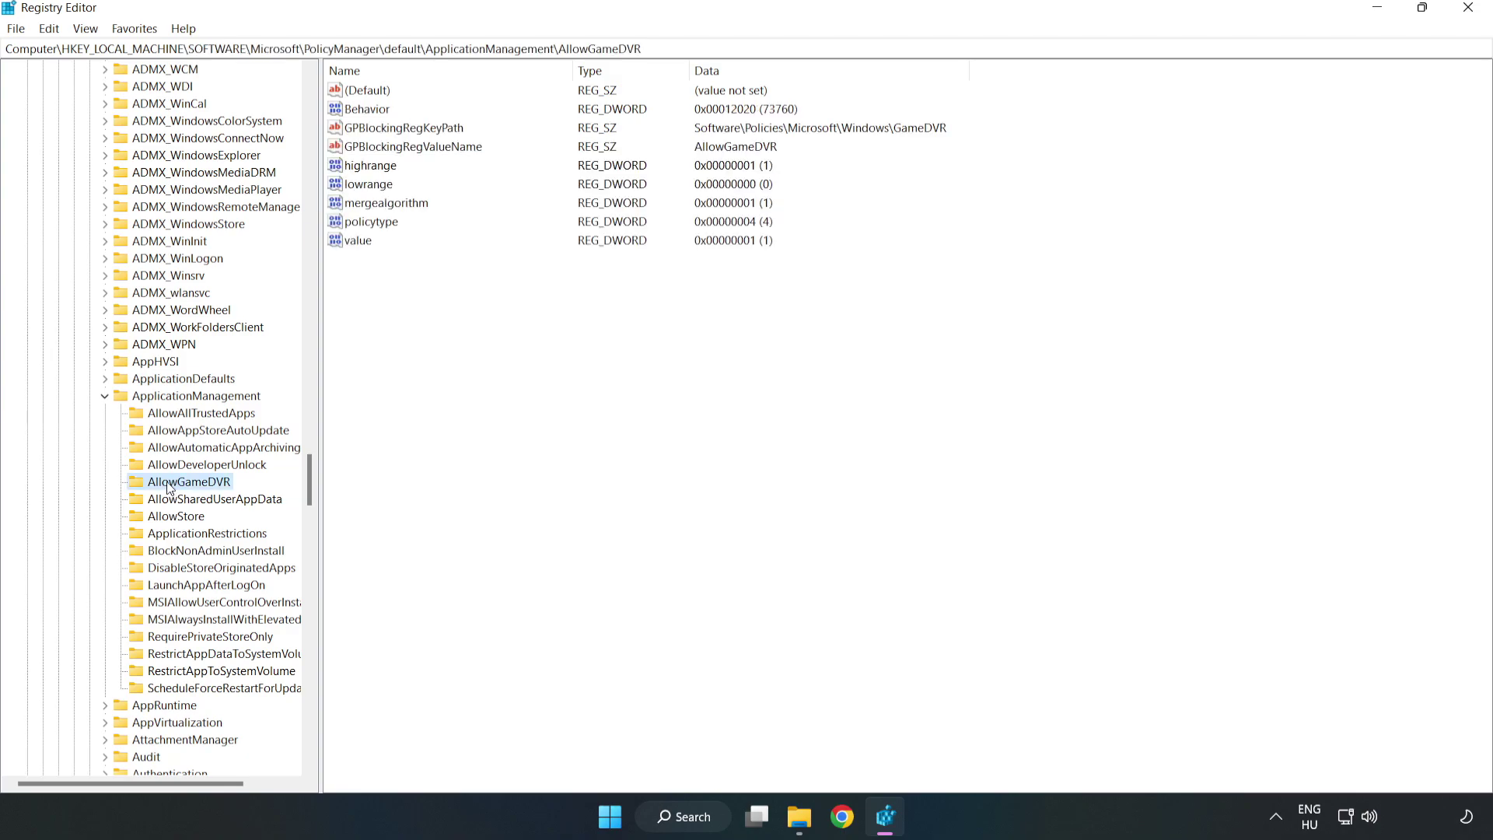
Set the data of the DWORD named value to 0 in the AllowGameDVR key.
left_click(354, 241)
right_click(367, 245)
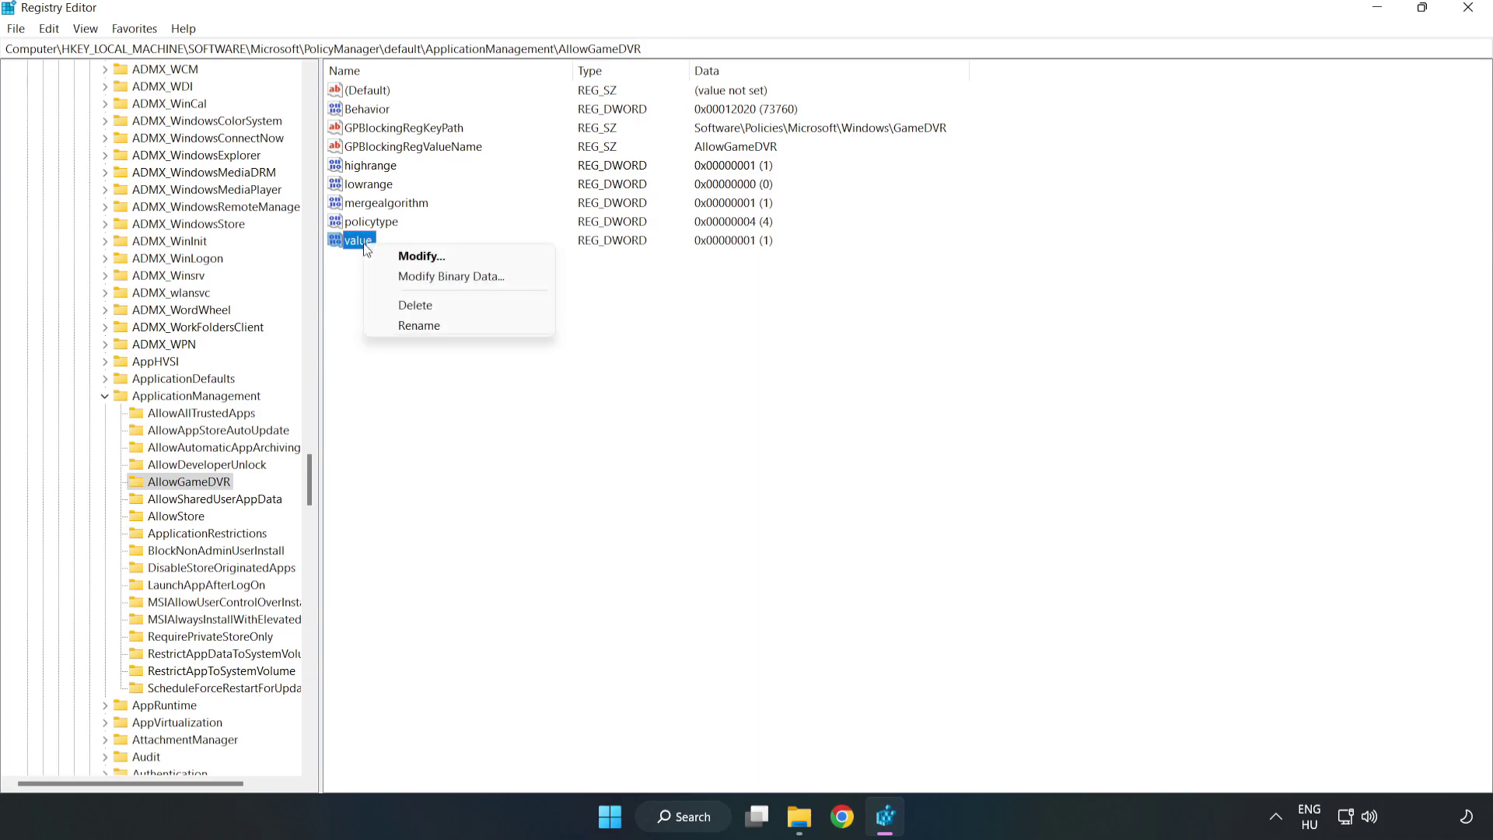
left_click(430, 261)
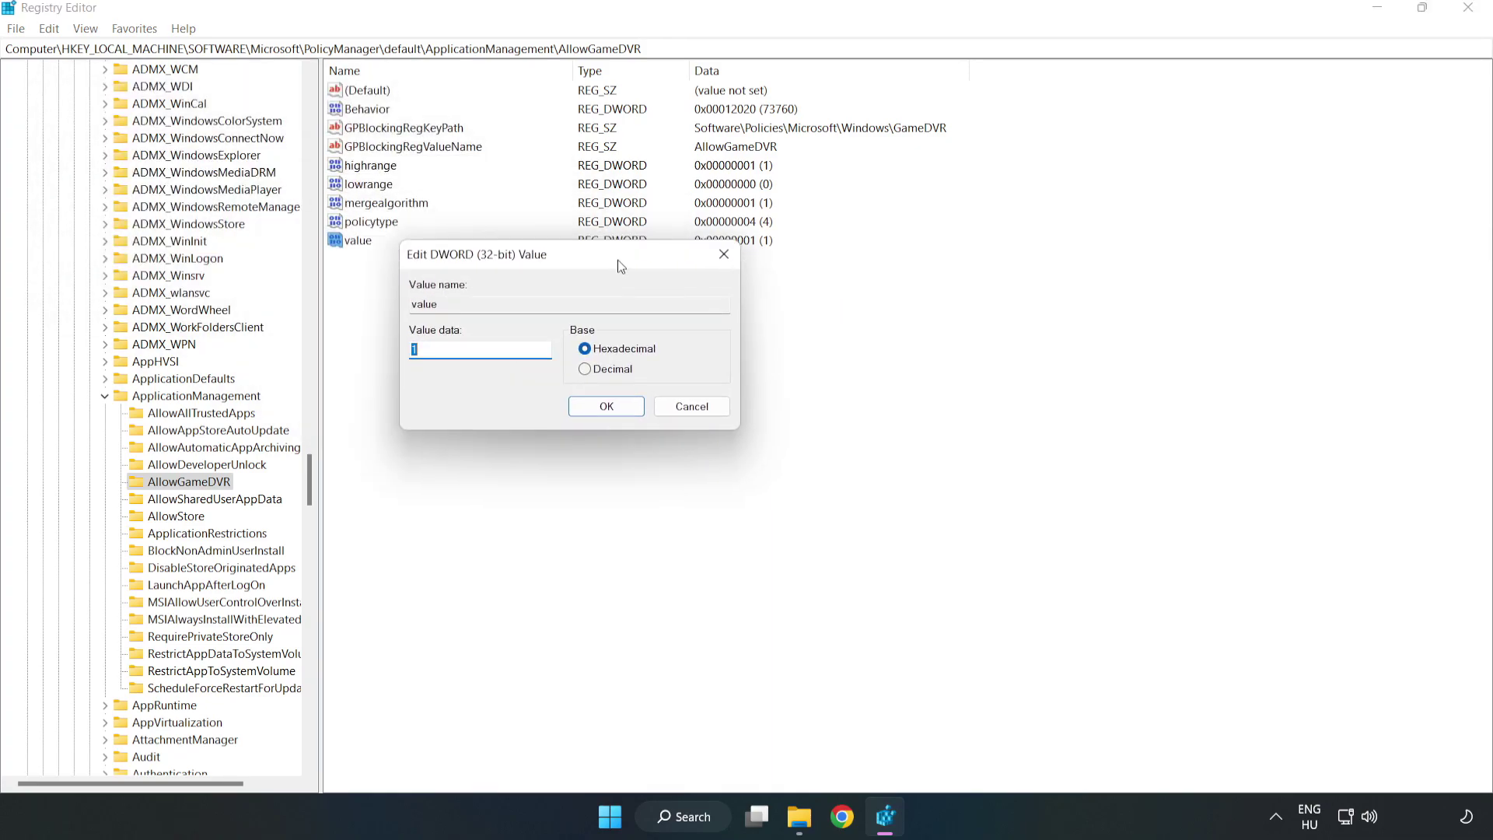
key("BackSpace")
type("0")
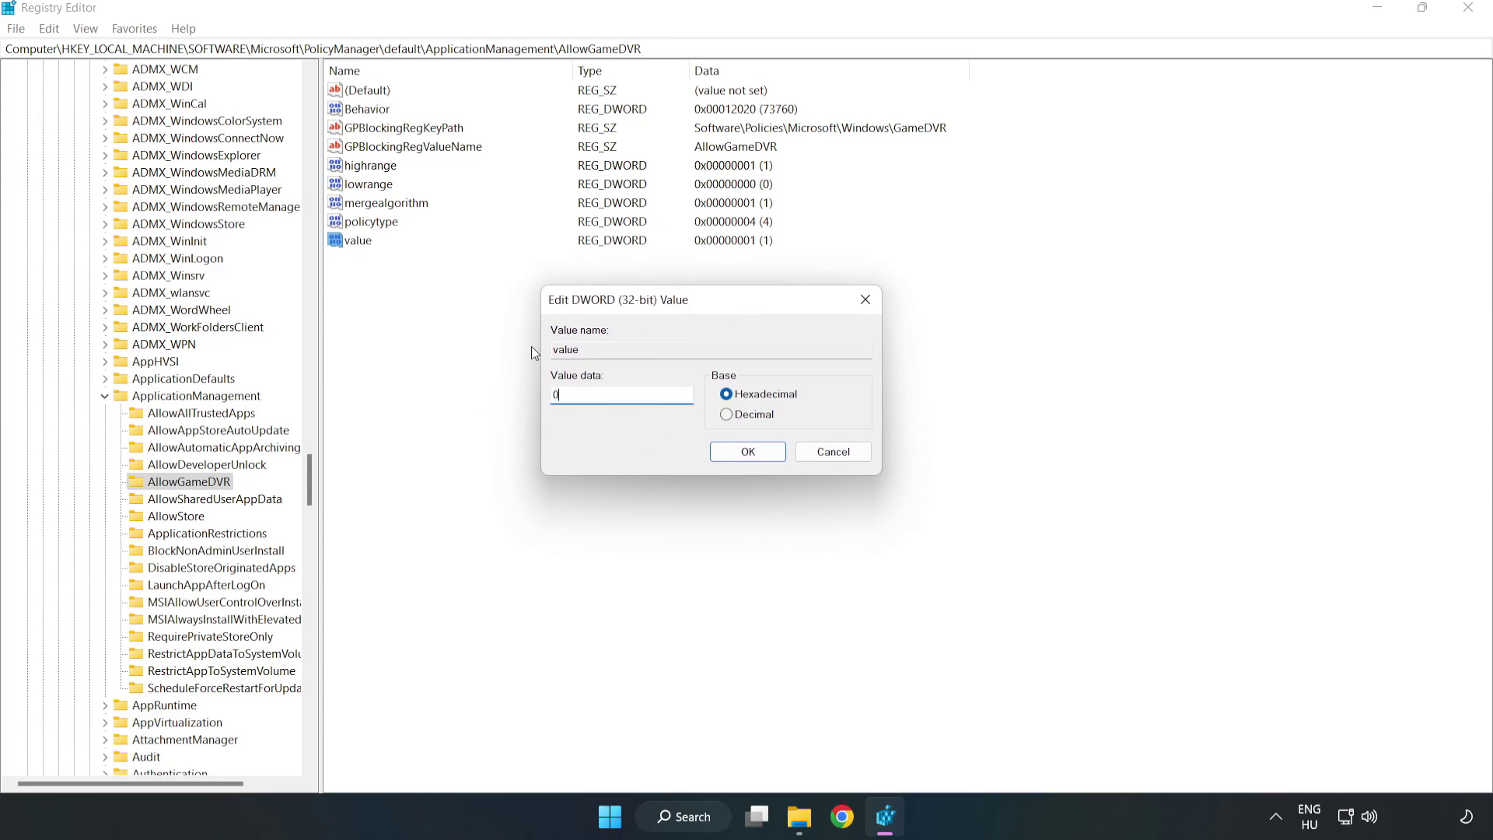
left_click(751, 451)
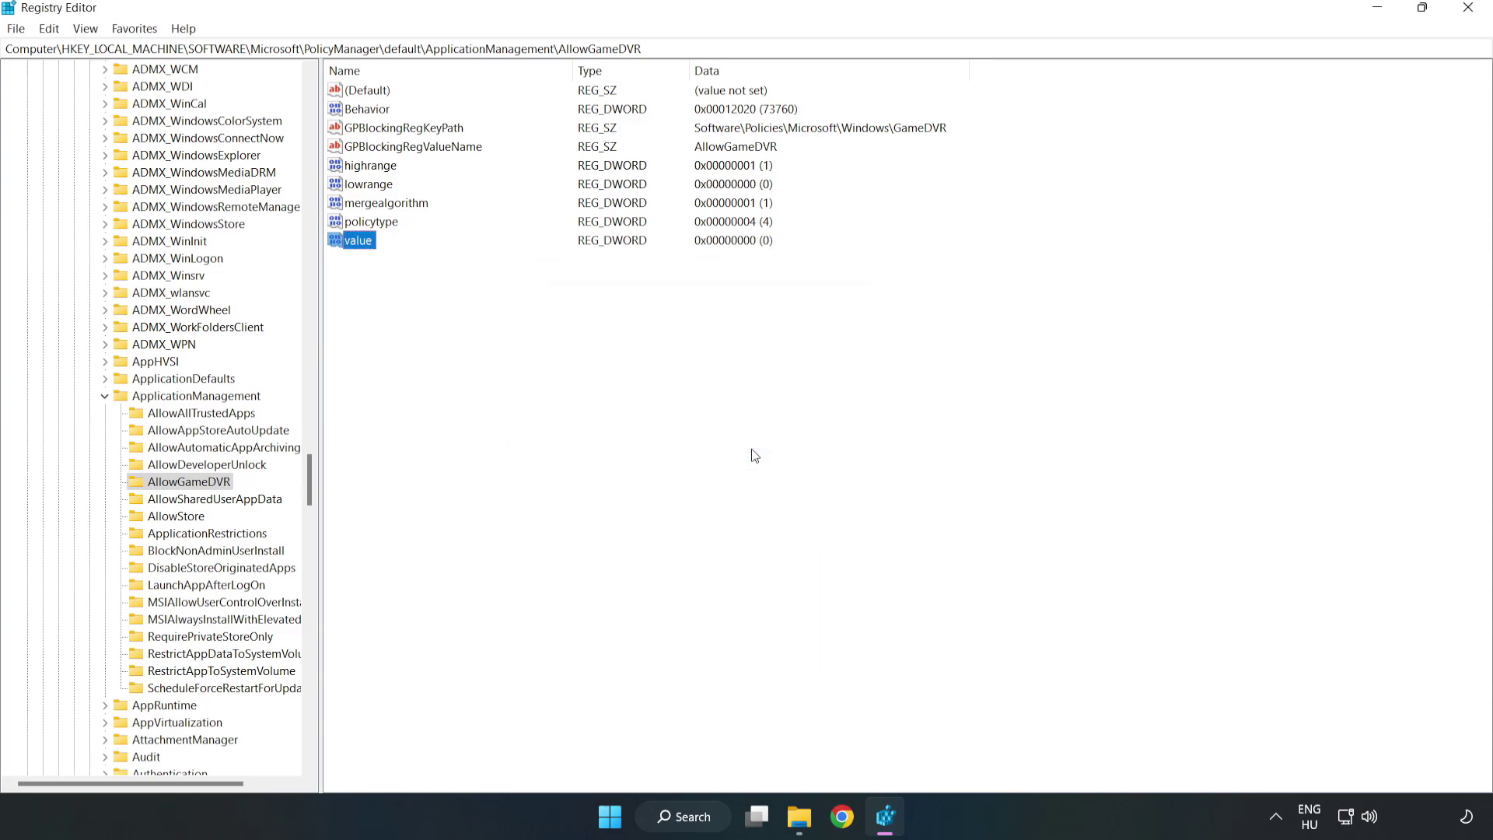
Close Registry Editor, switch to Chrome and download the DirectX End-User Runtime Web Installer in English from microsoft.com/en-us/download/details.aspx?id=35.
left_click(1469, 11)
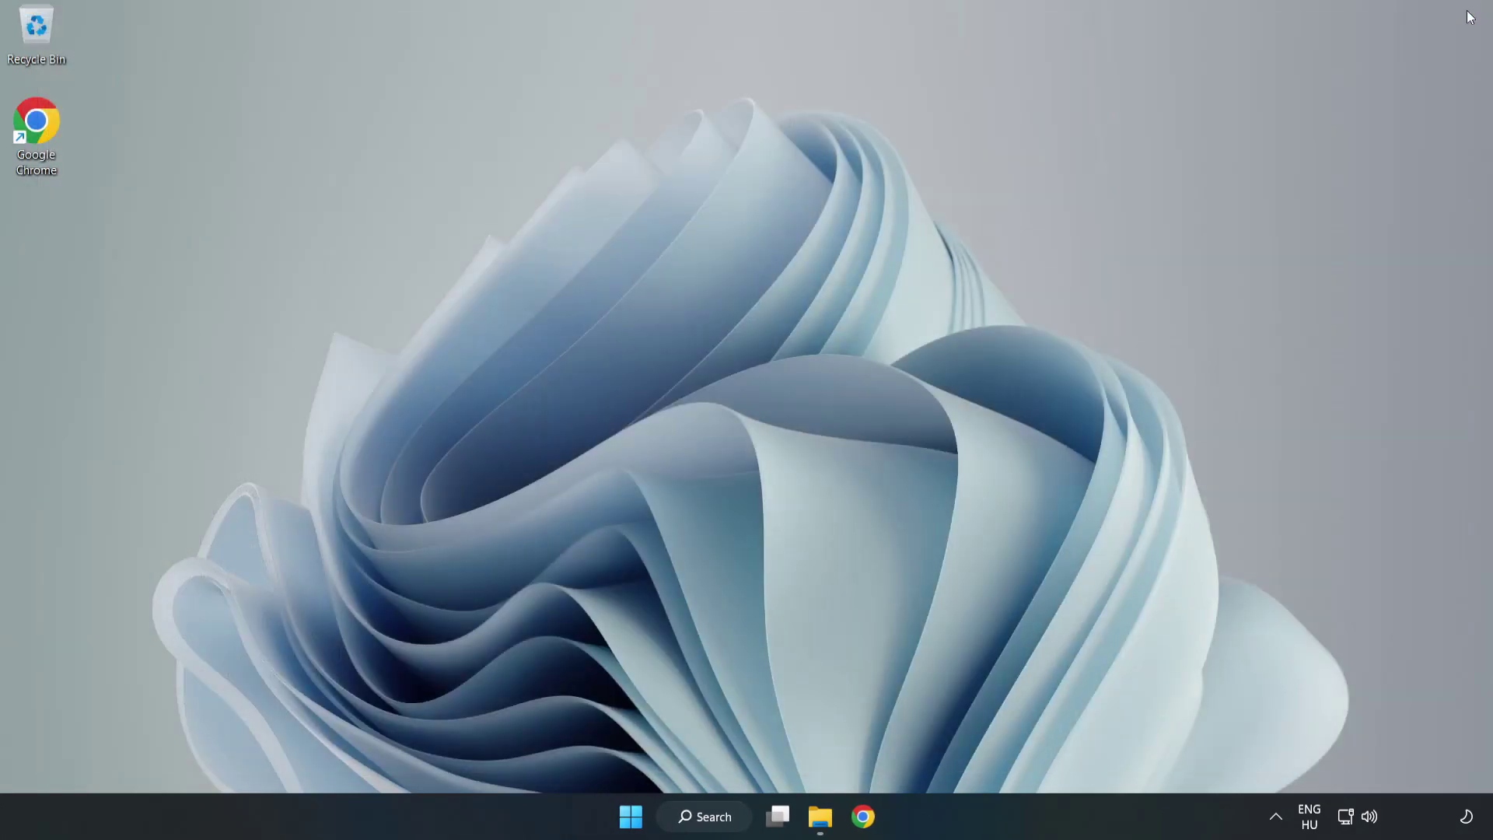
left_click(865, 826)
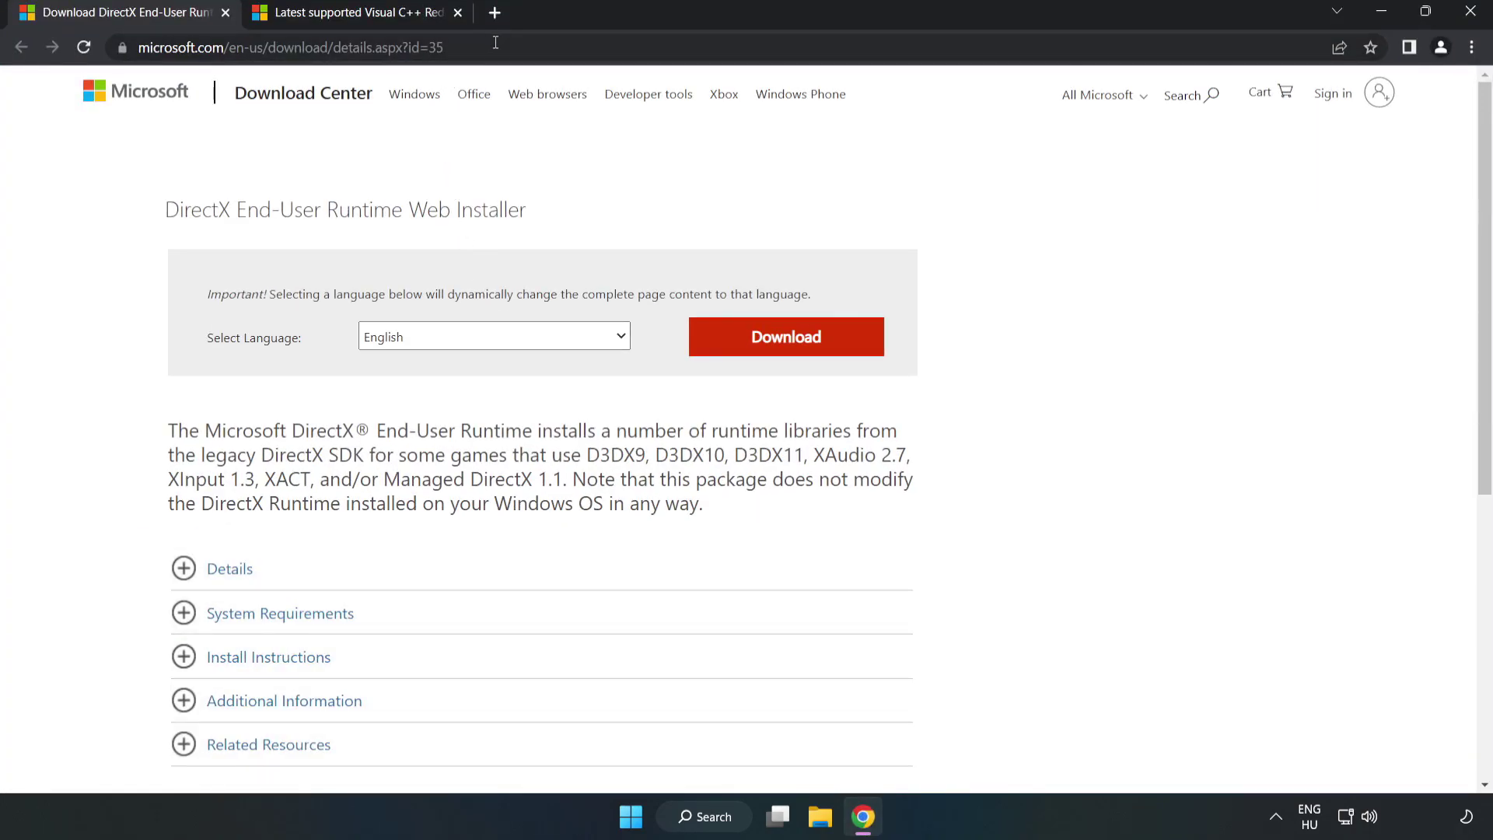
left_click(561, 45)
left_click(560, 45)
key("ctrl+a")
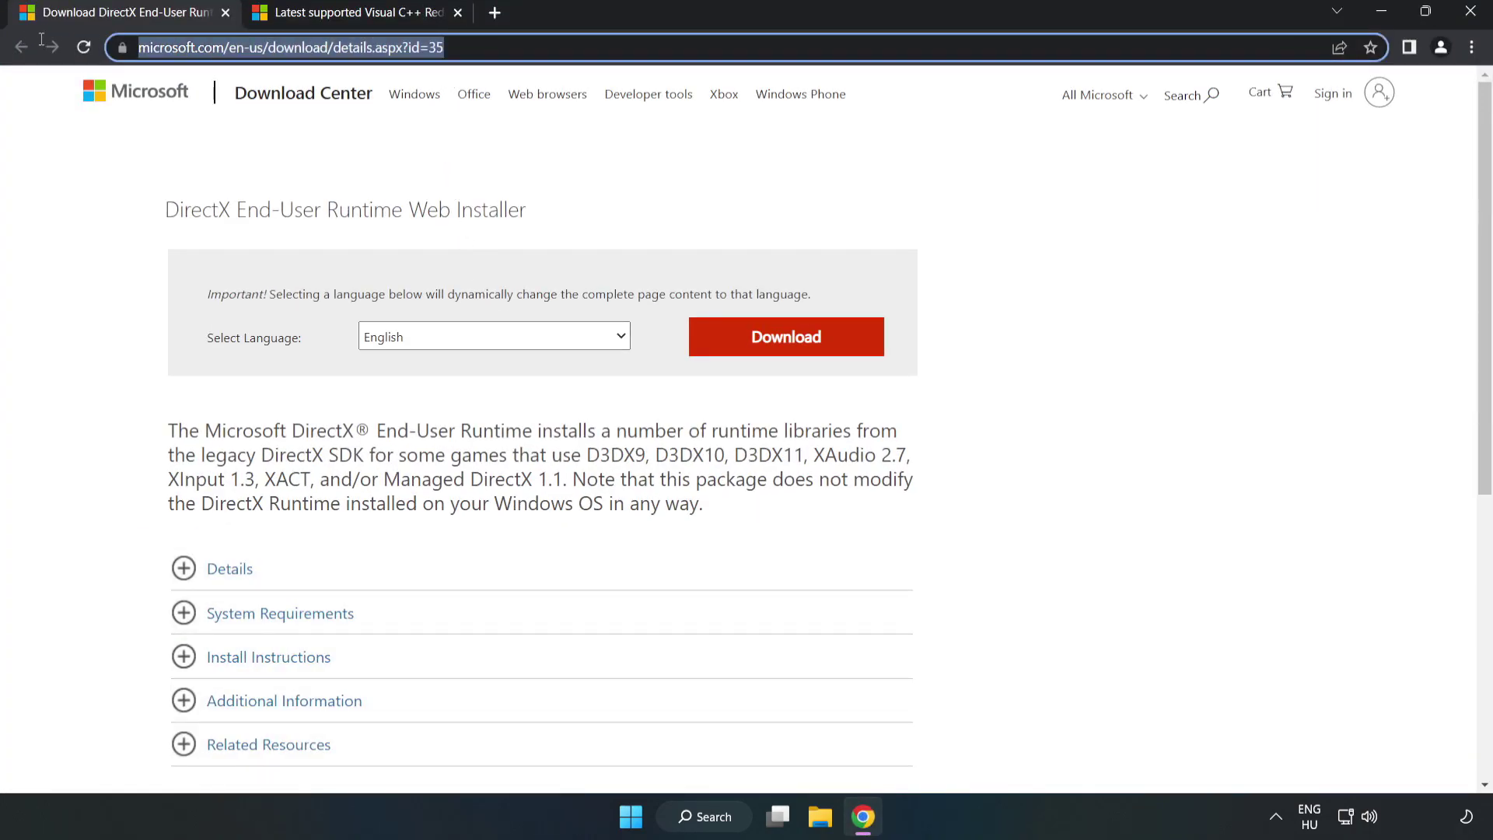
left_click(604, 179)
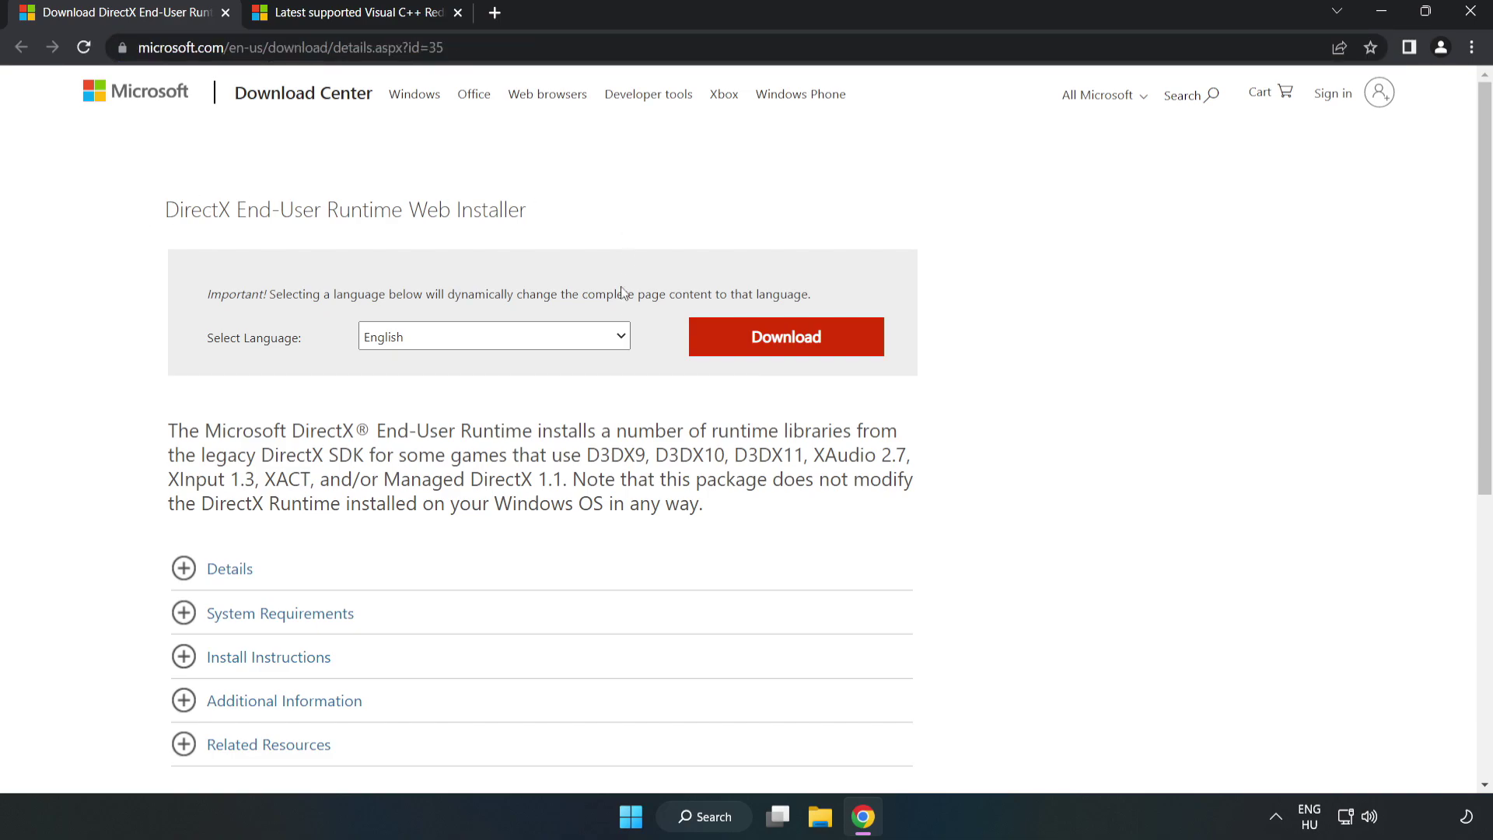
left_click(797, 355)
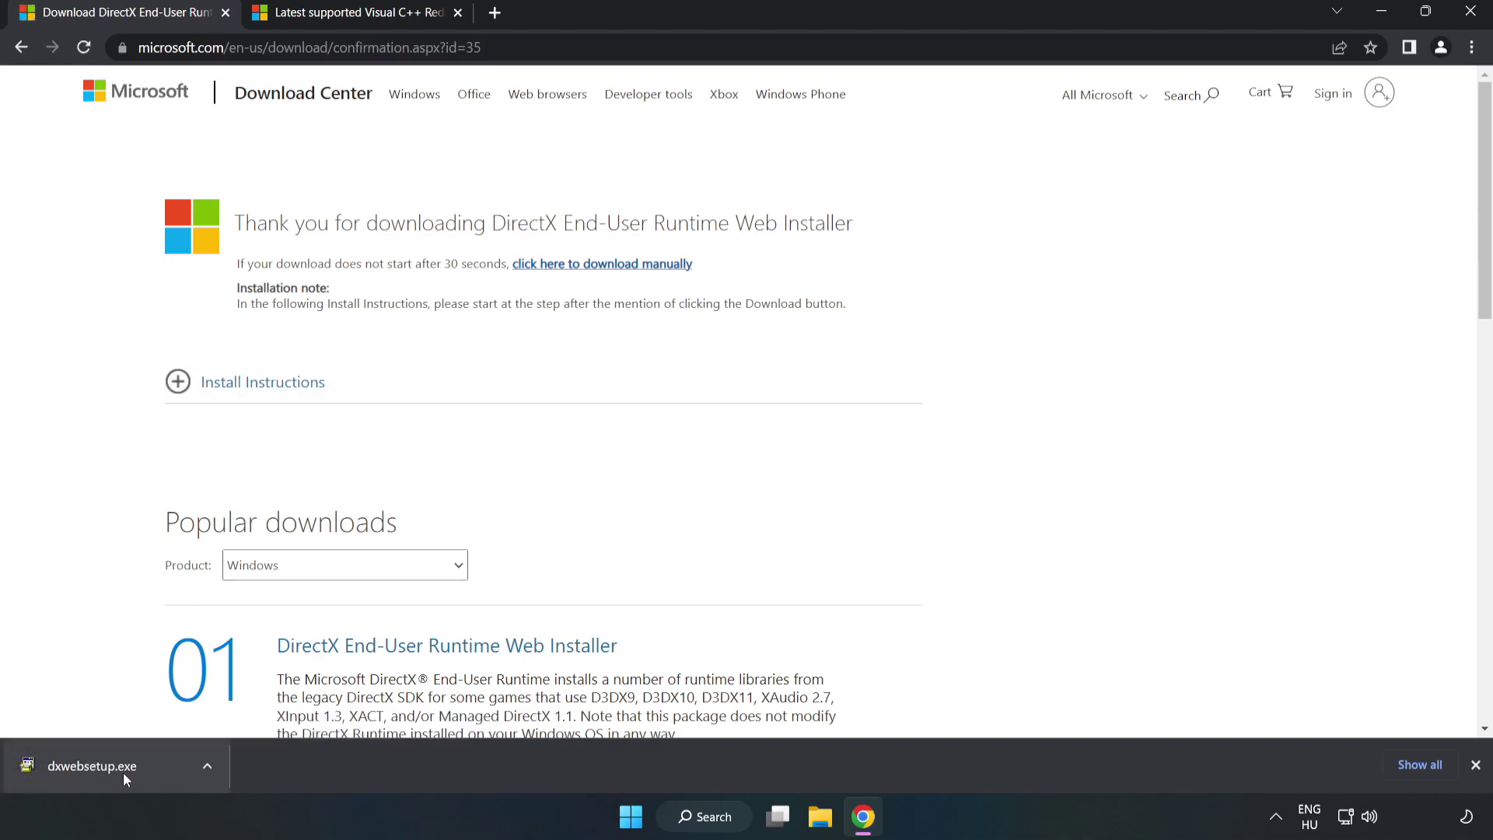
Run dxwebsetup.exe, accept the license agreement and complete the DirectX setup without installing the Bing Bar.
left_click(151, 769)
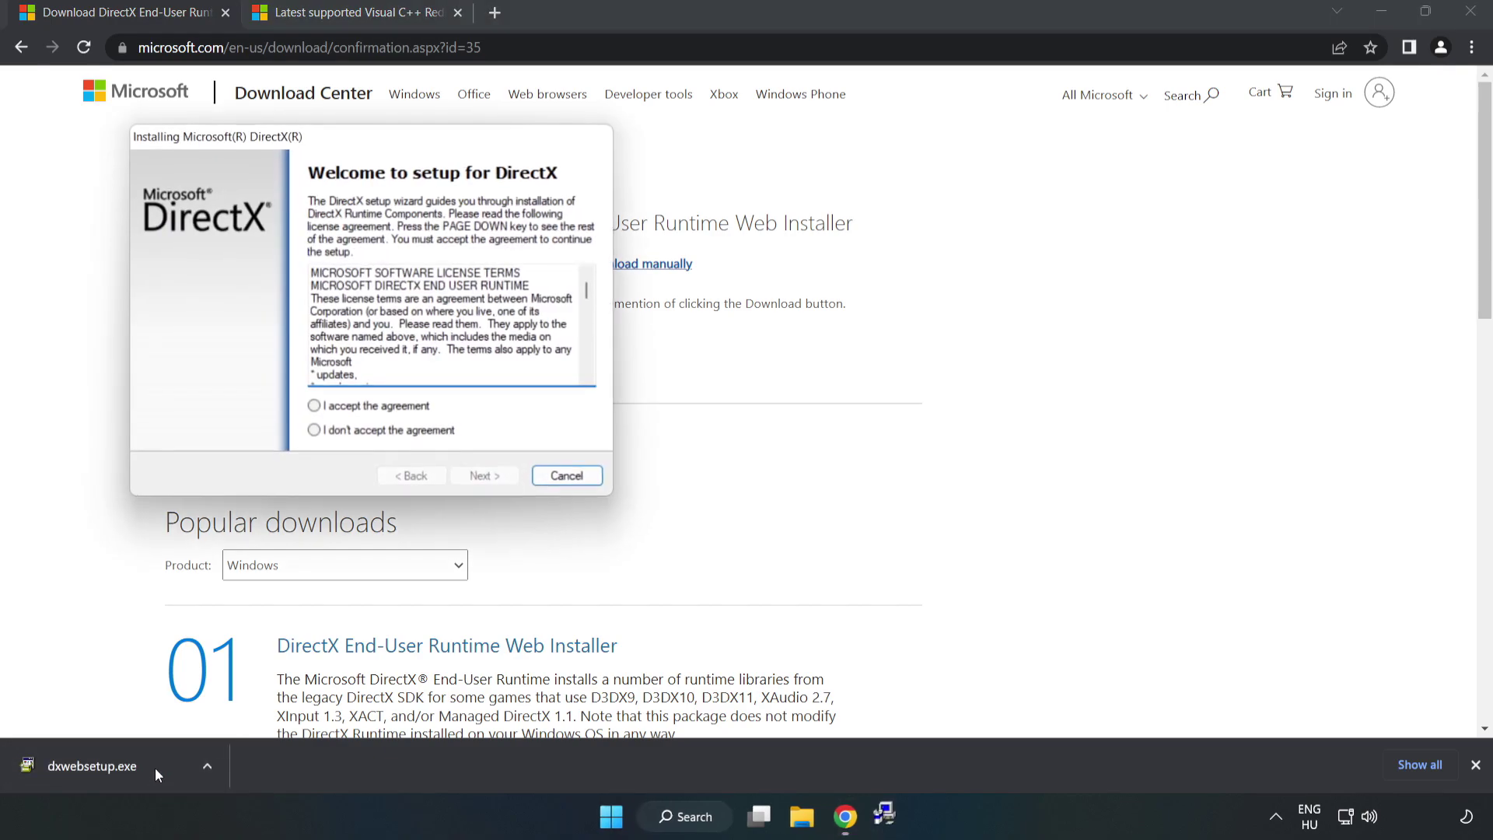
left_click_drag(299, 136, 673, 208)
left_click_drag(961, 364, 962, 465)
left_click(687, 477)
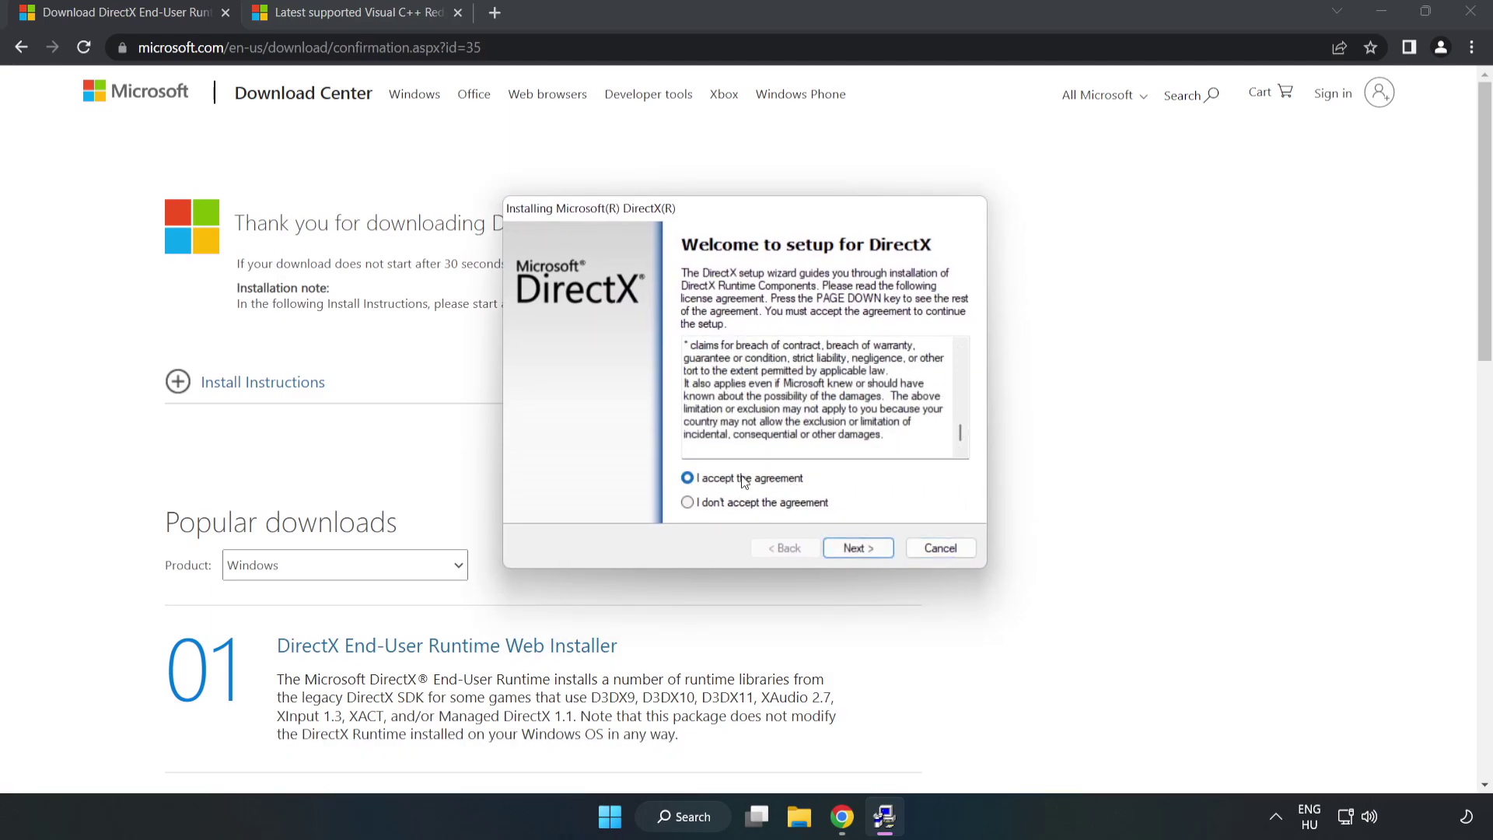
left_click(864, 548)
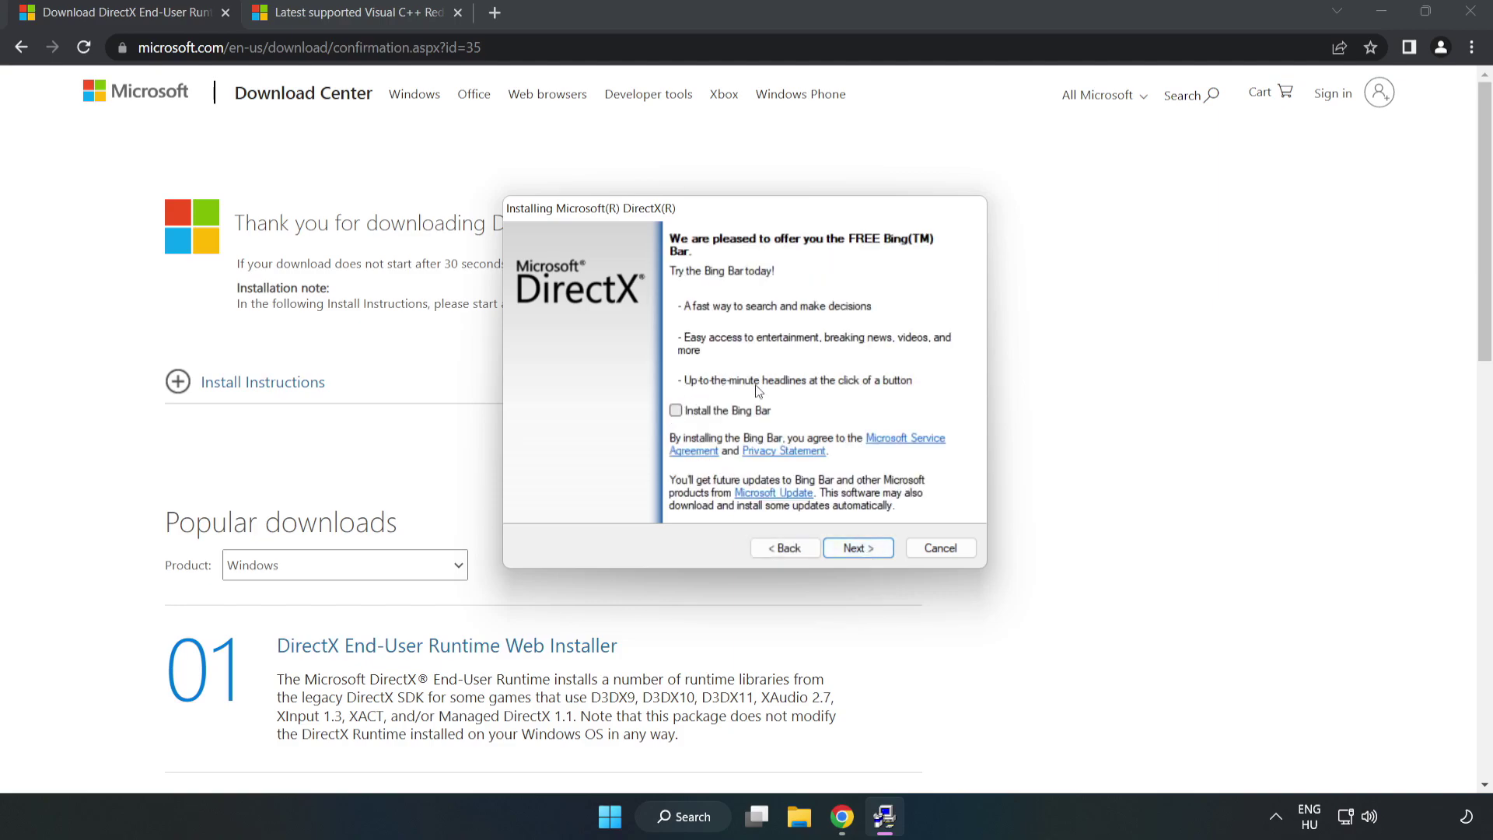
left_click(861, 547)
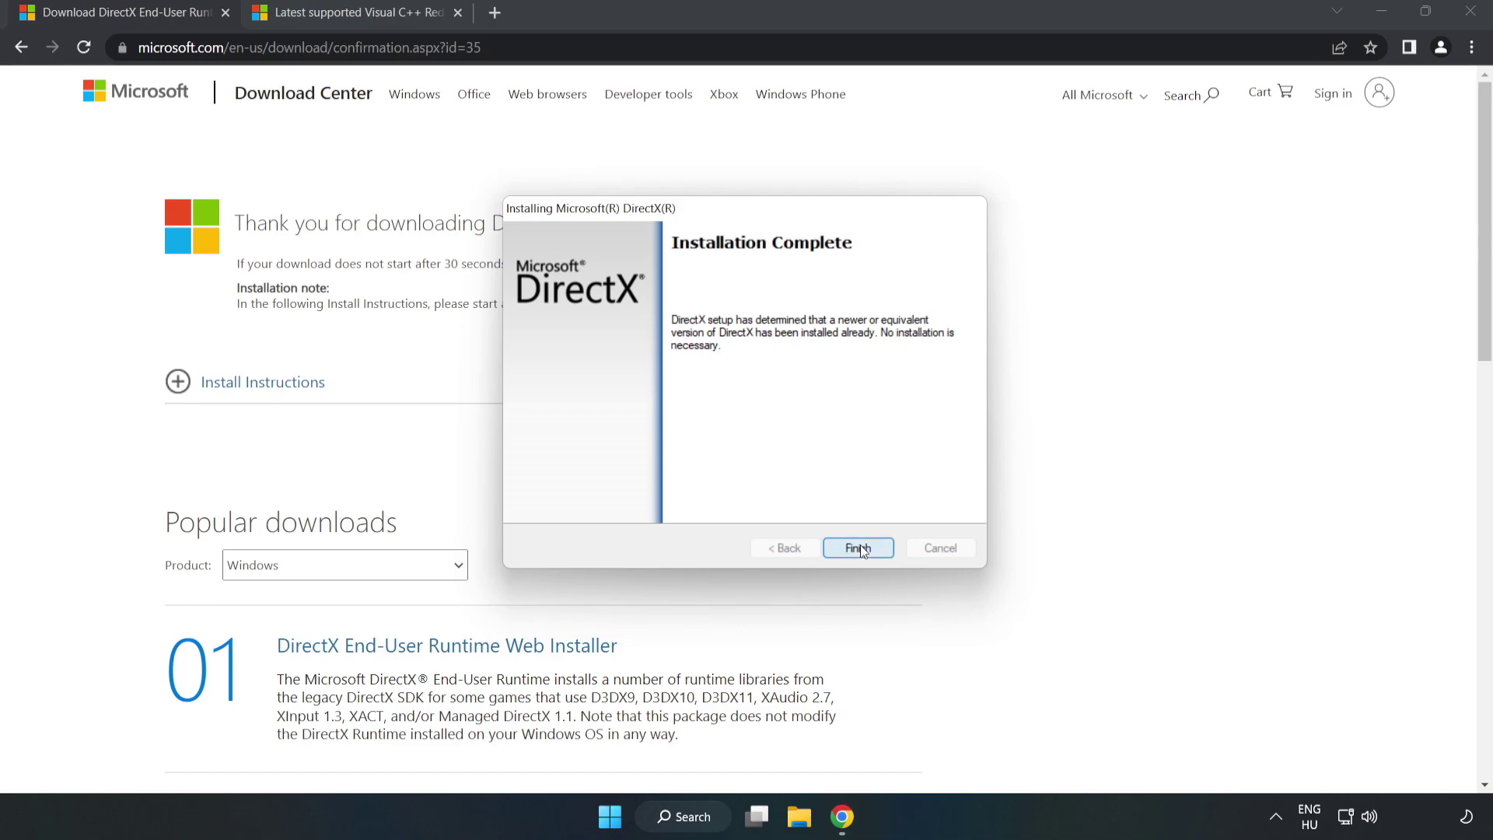
left_click(858, 548)
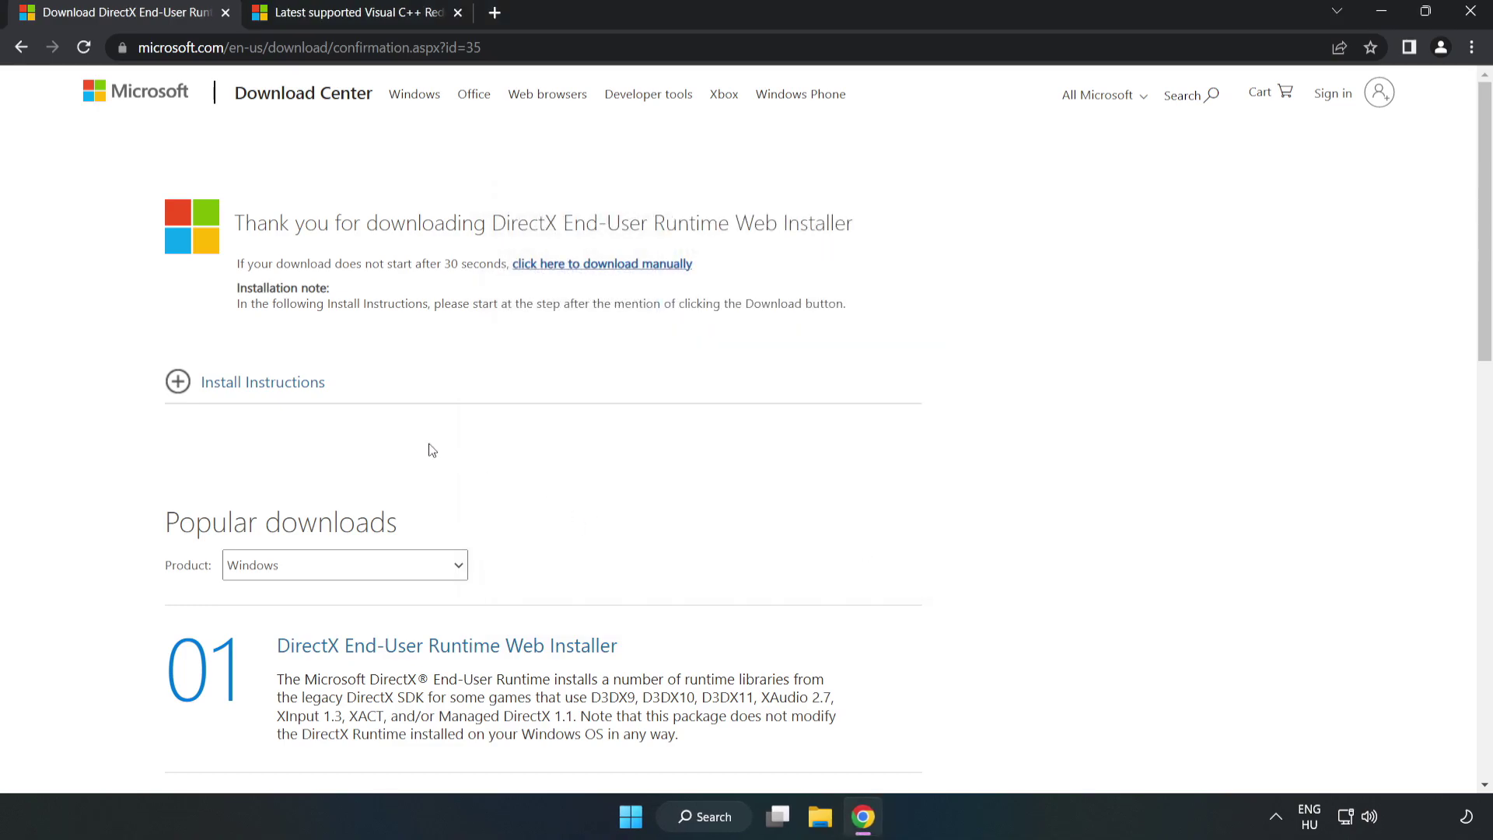
Close the DirectX page and download the ARM64, X86 and X64 Visual C++ Redistributables, allowing the site to download multiple files.
left_click(225, 13)
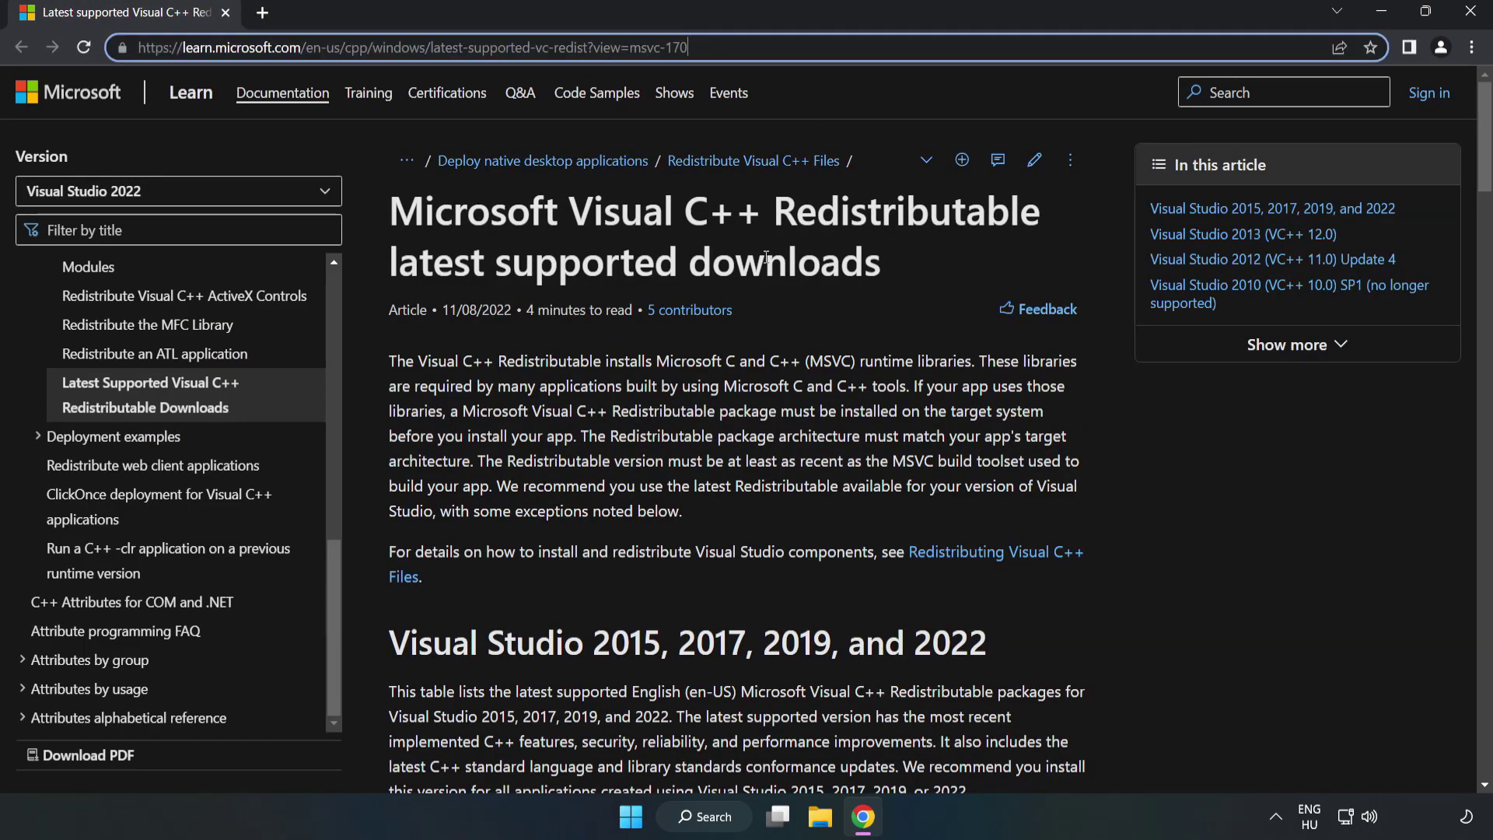
left_click_drag(1485, 168, 1485, 240)
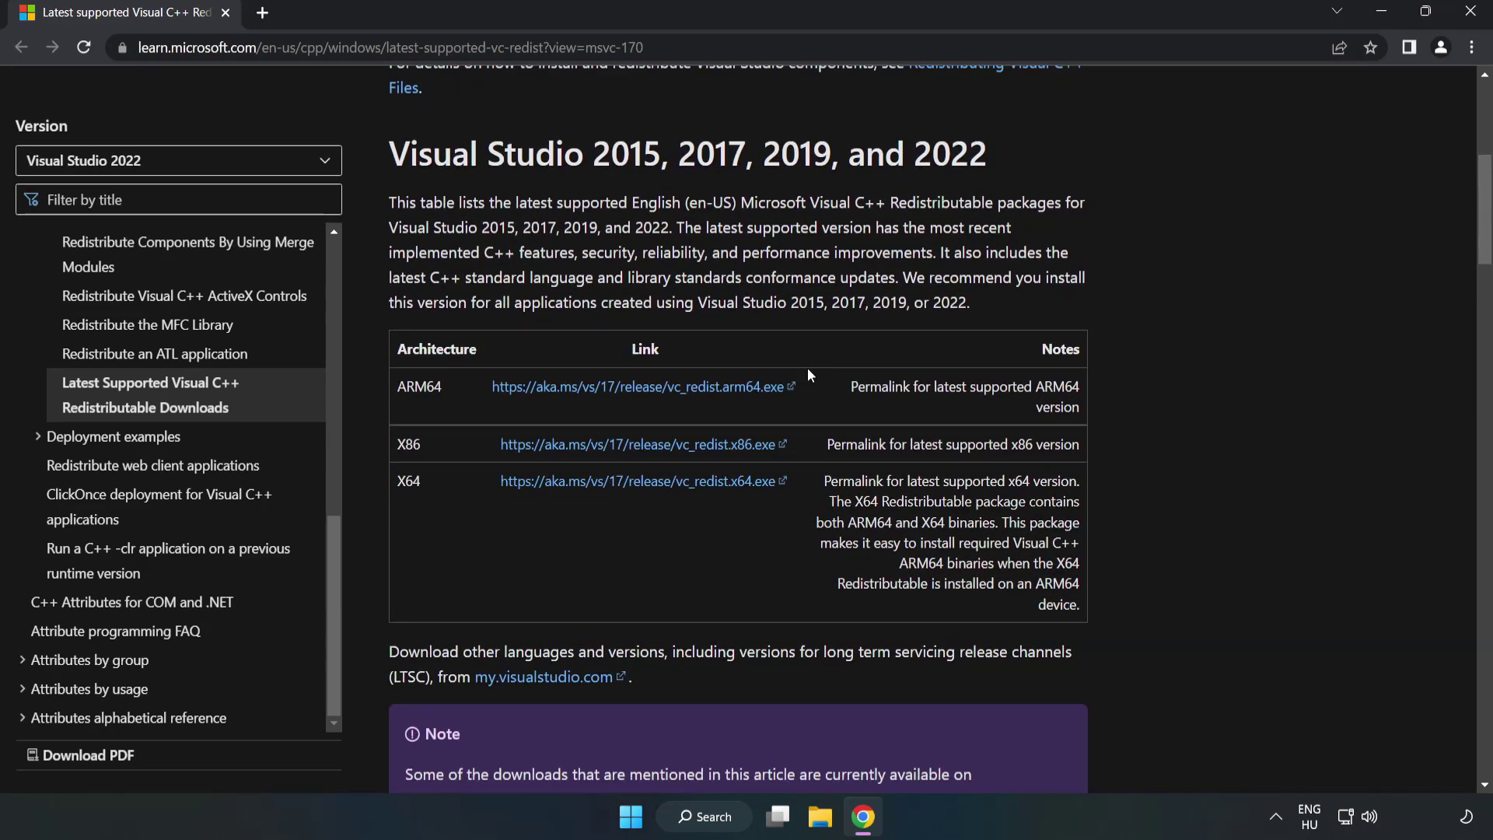
left_click(643, 386)
left_click(657, 443)
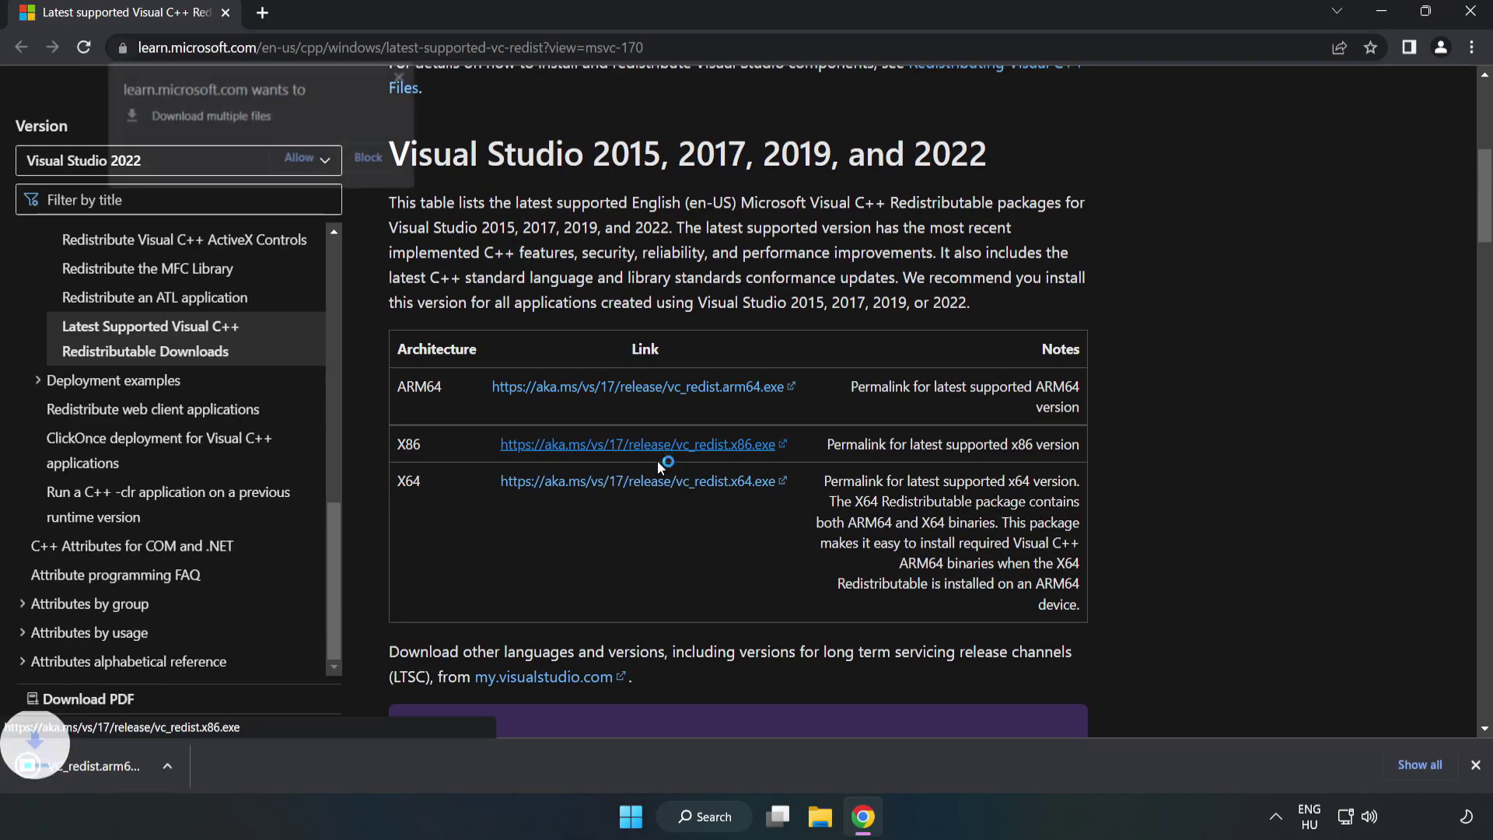
left_click(659, 482)
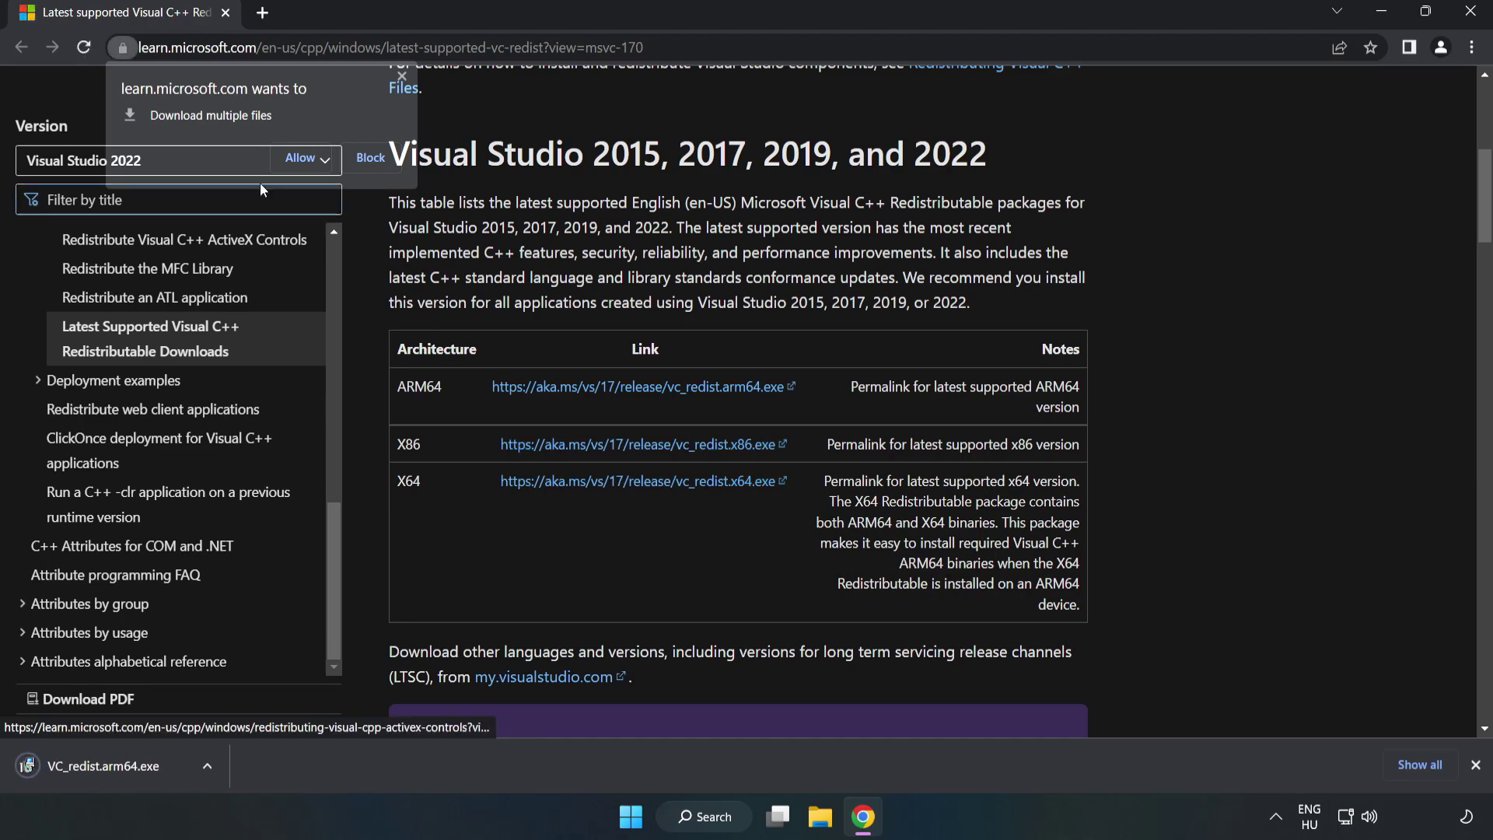
left_click(302, 158)
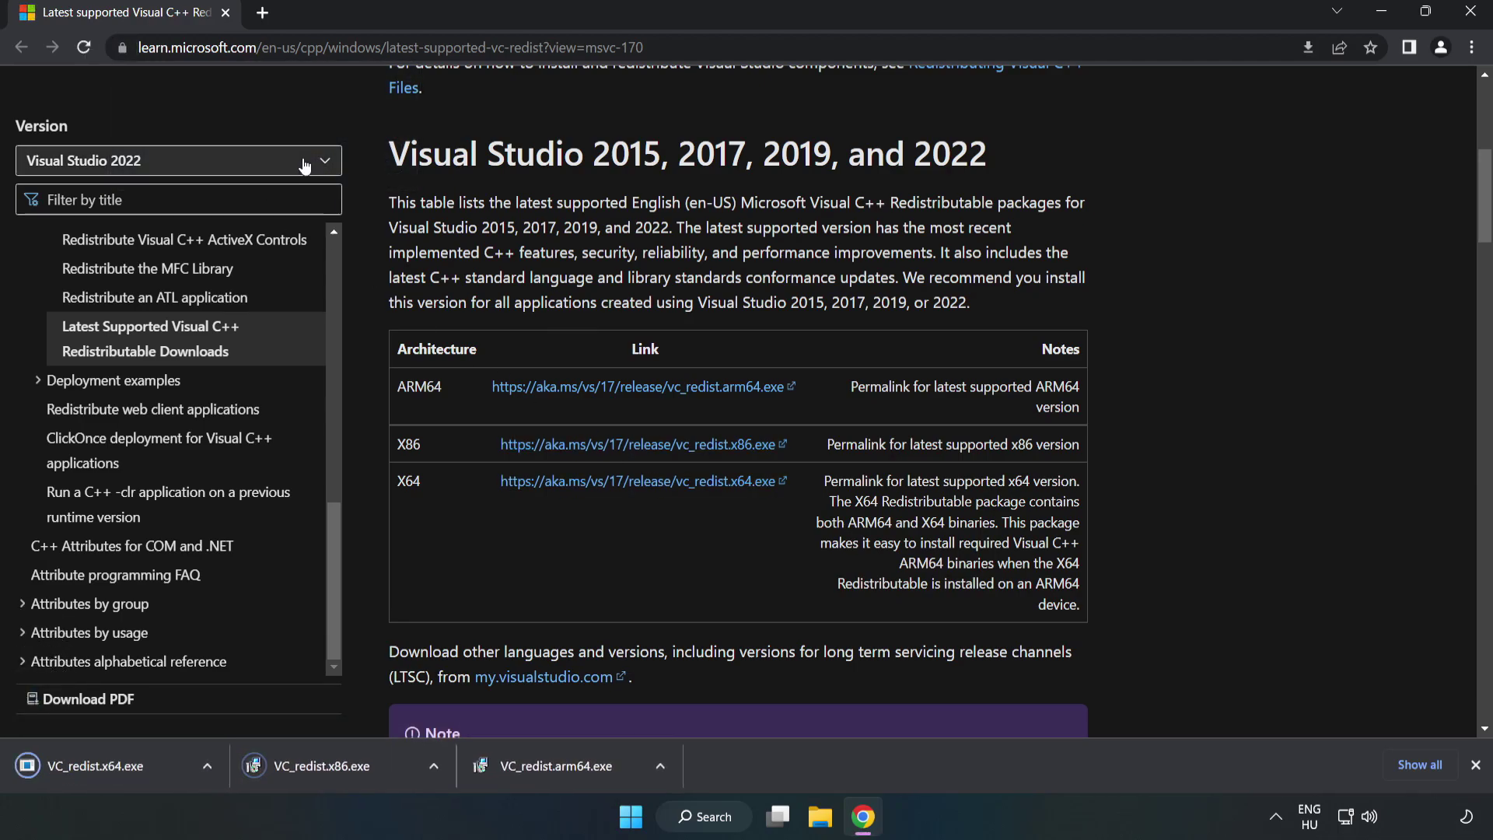
Run VC_redist.arm64.exe, agree to the license terms and install the Microsoft Visual C++ 2022 Redistributable (Arm64).
left_click(572, 772)
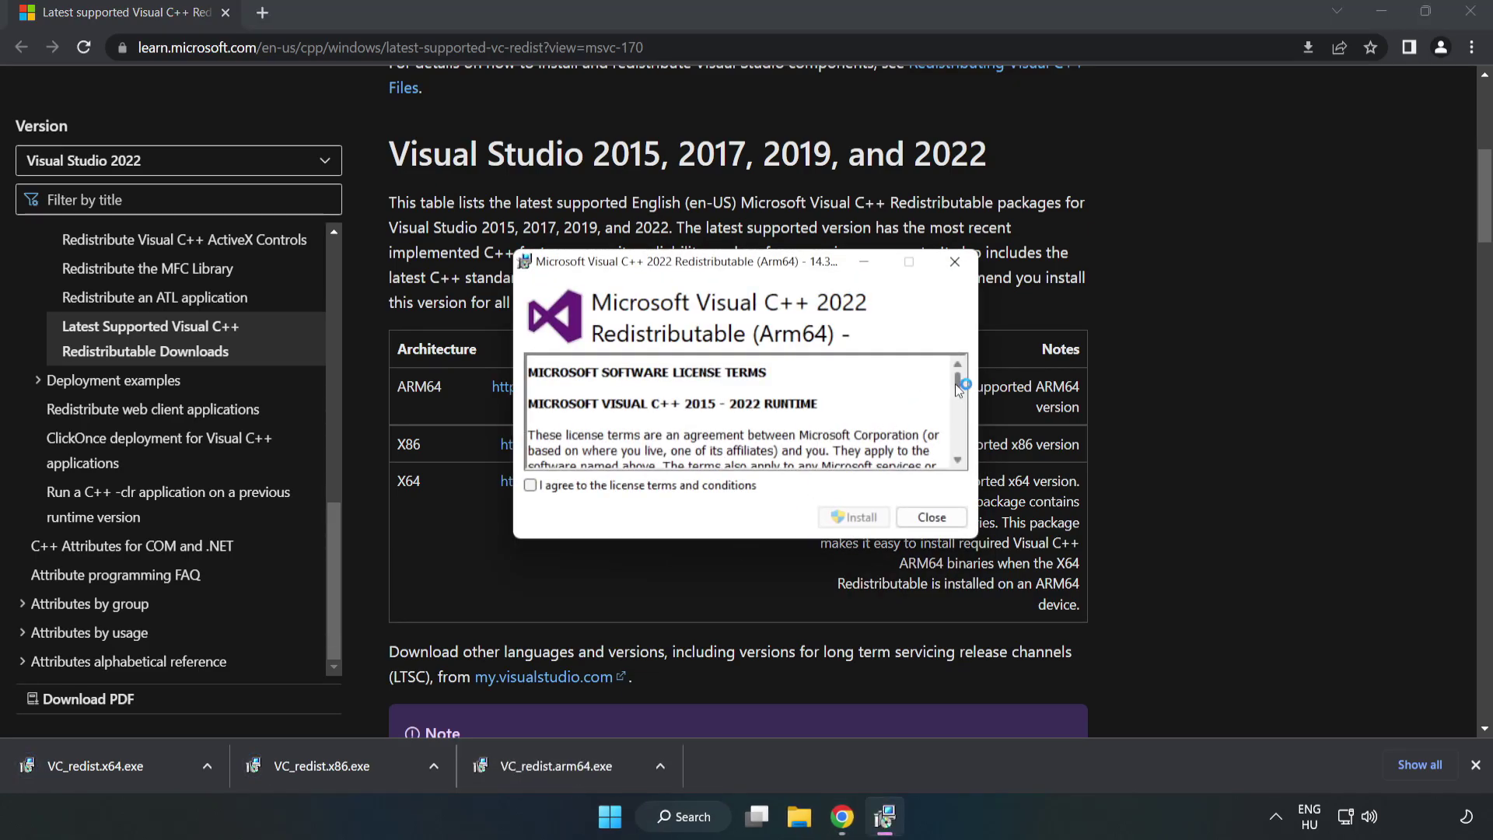
left_click_drag(954, 384, 947, 482)
left_click(656, 485)
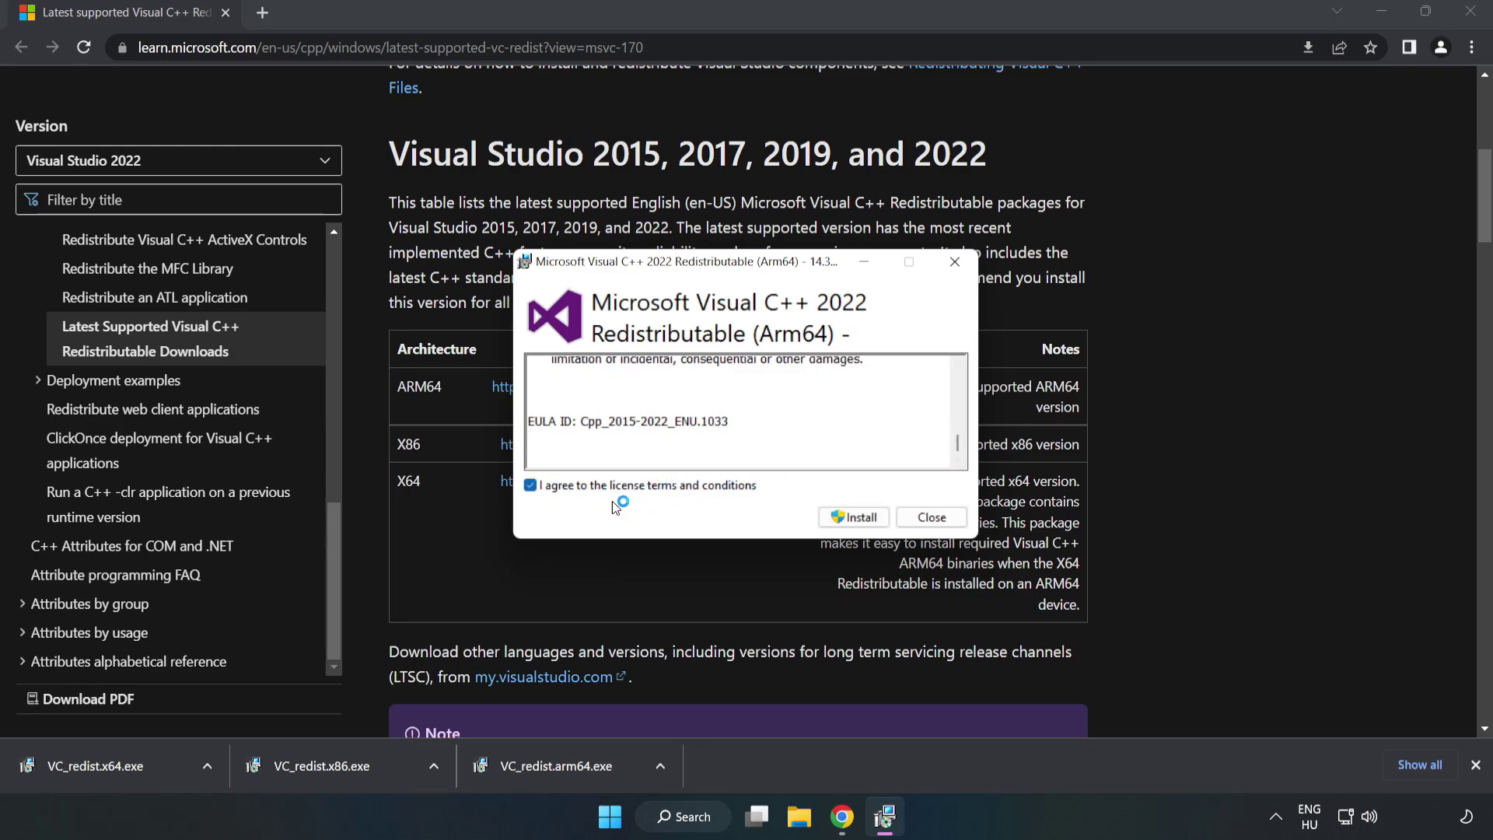
left_click(855, 521)
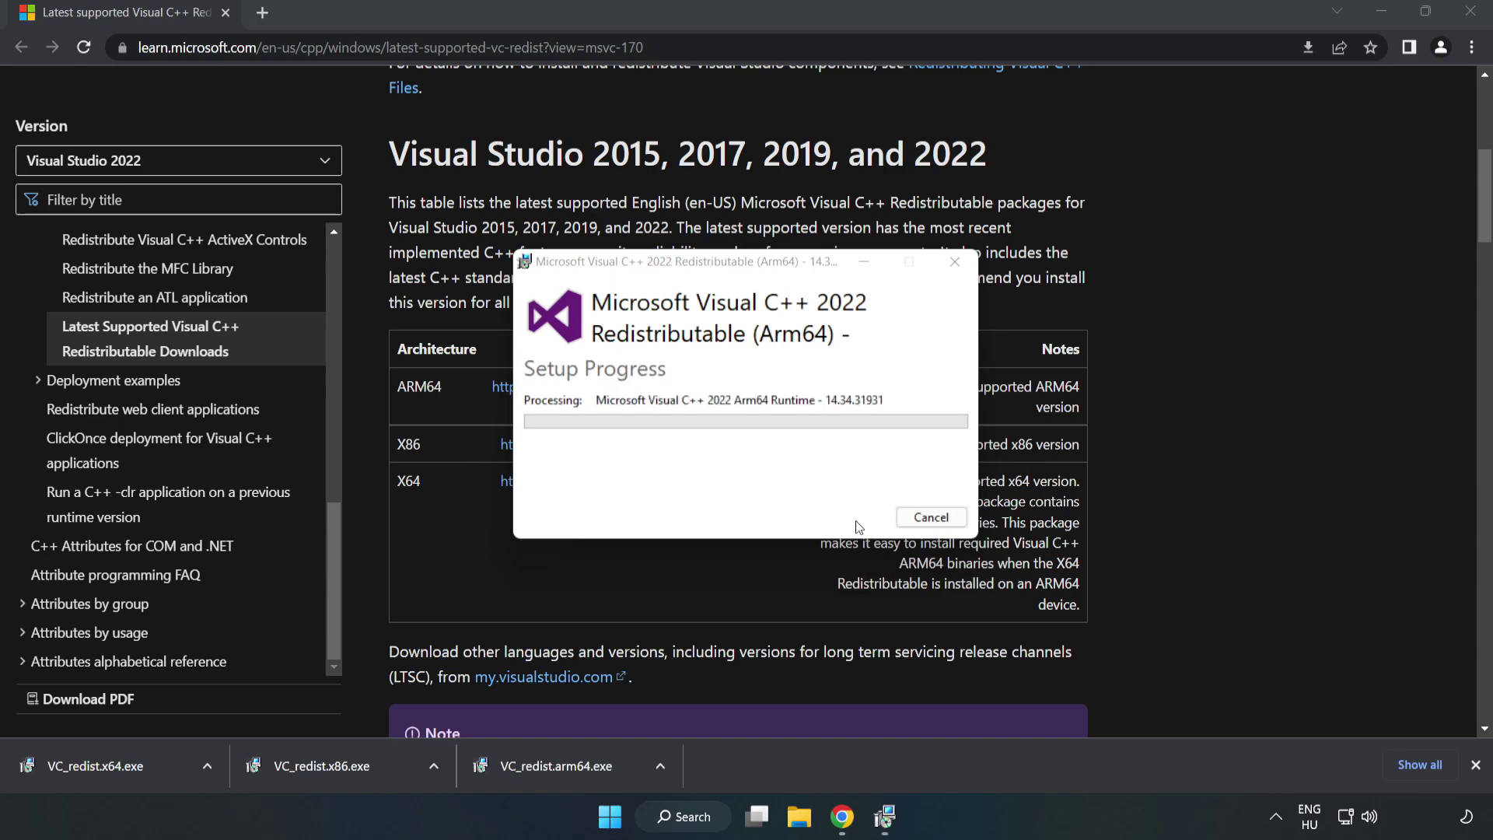